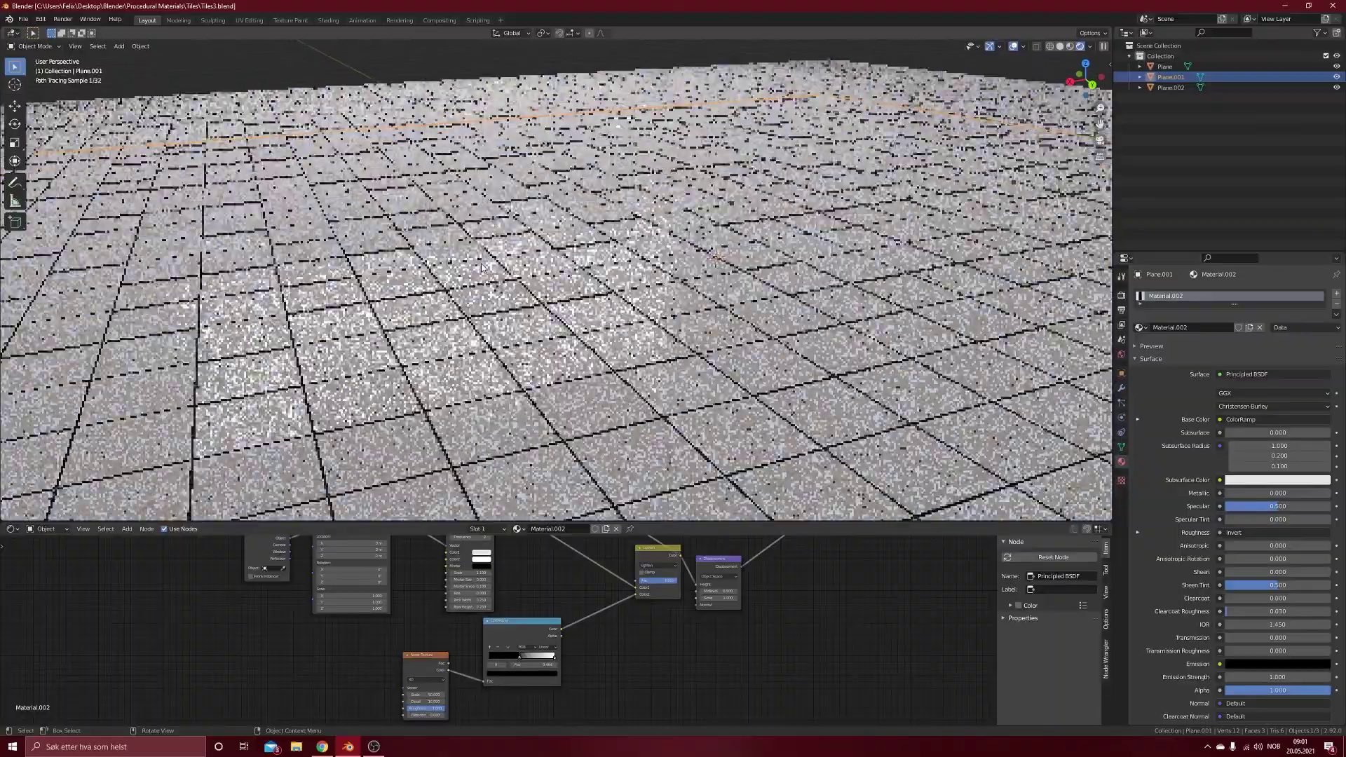
Examine the finished tile floor from several angles and compare it with the glossy floor tile reference photo in Chrome
scroll(482, 267, "up", 2)
middle_click_drag(475, 301, 528, 243, "shift")
scroll(466, 256, "down", 3)
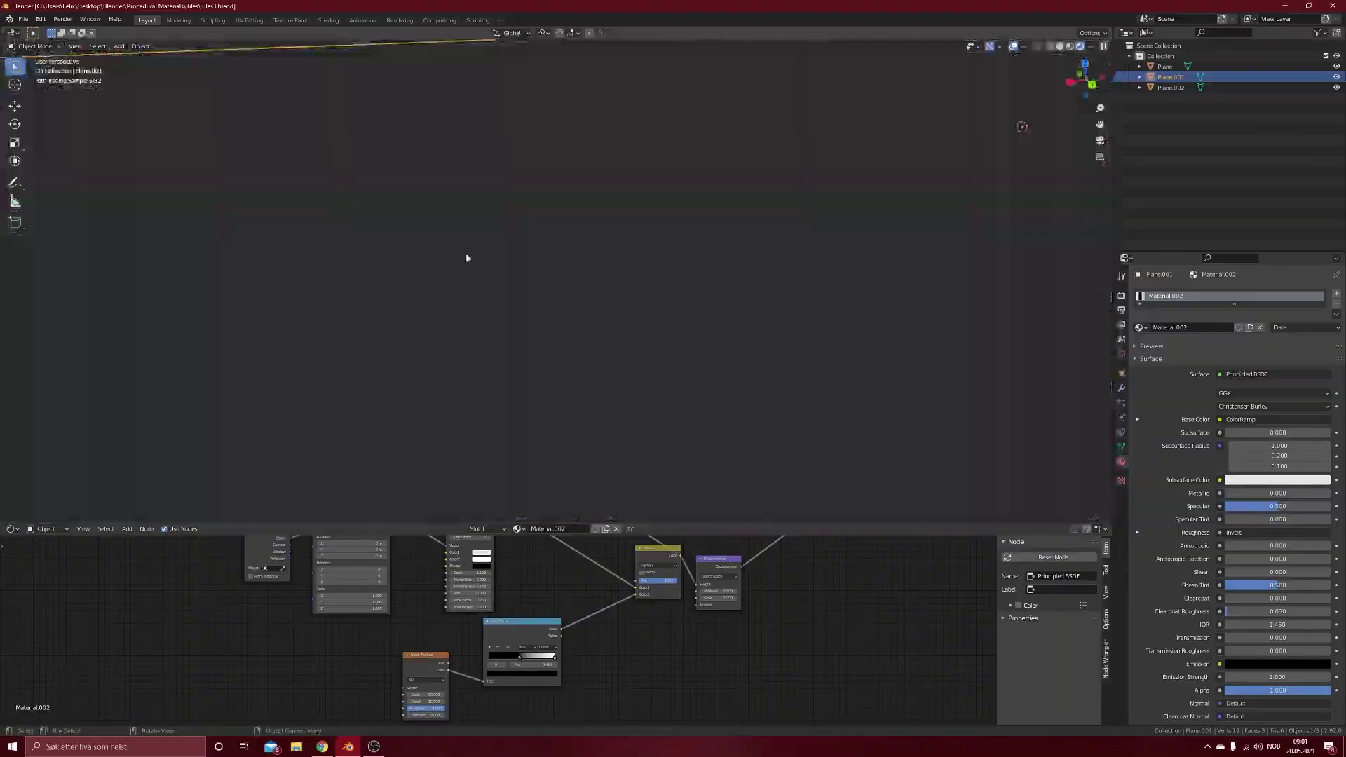
scroll(482, 303, "up", 2)
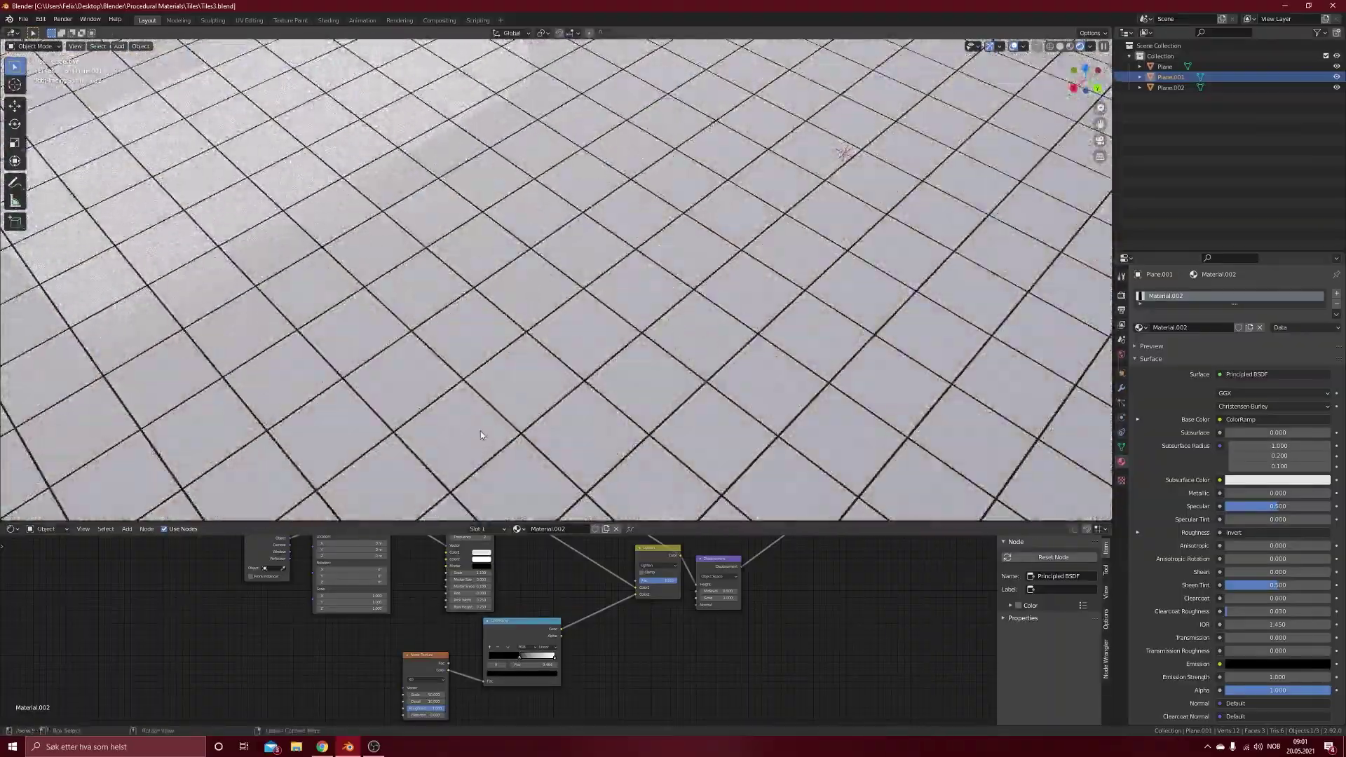
left_click(321, 747)
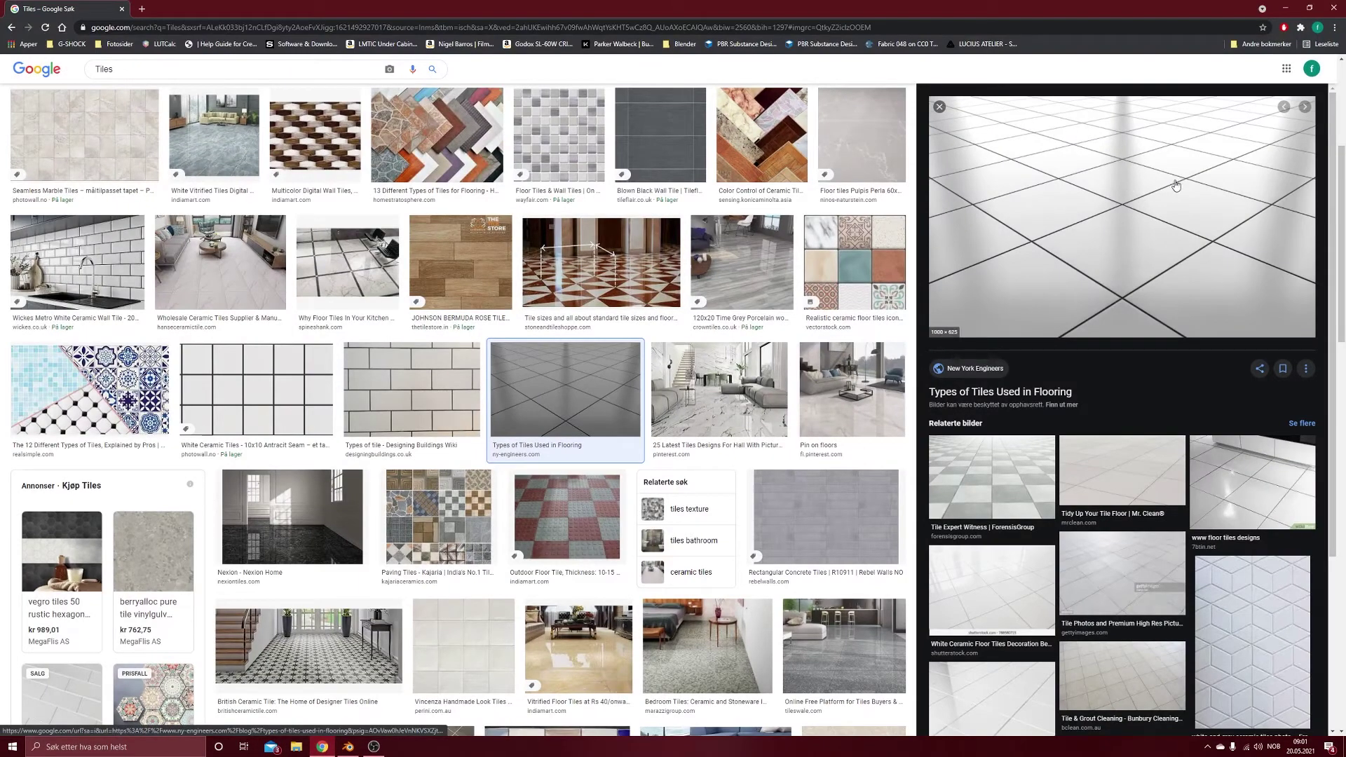
left_click(1285, 8)
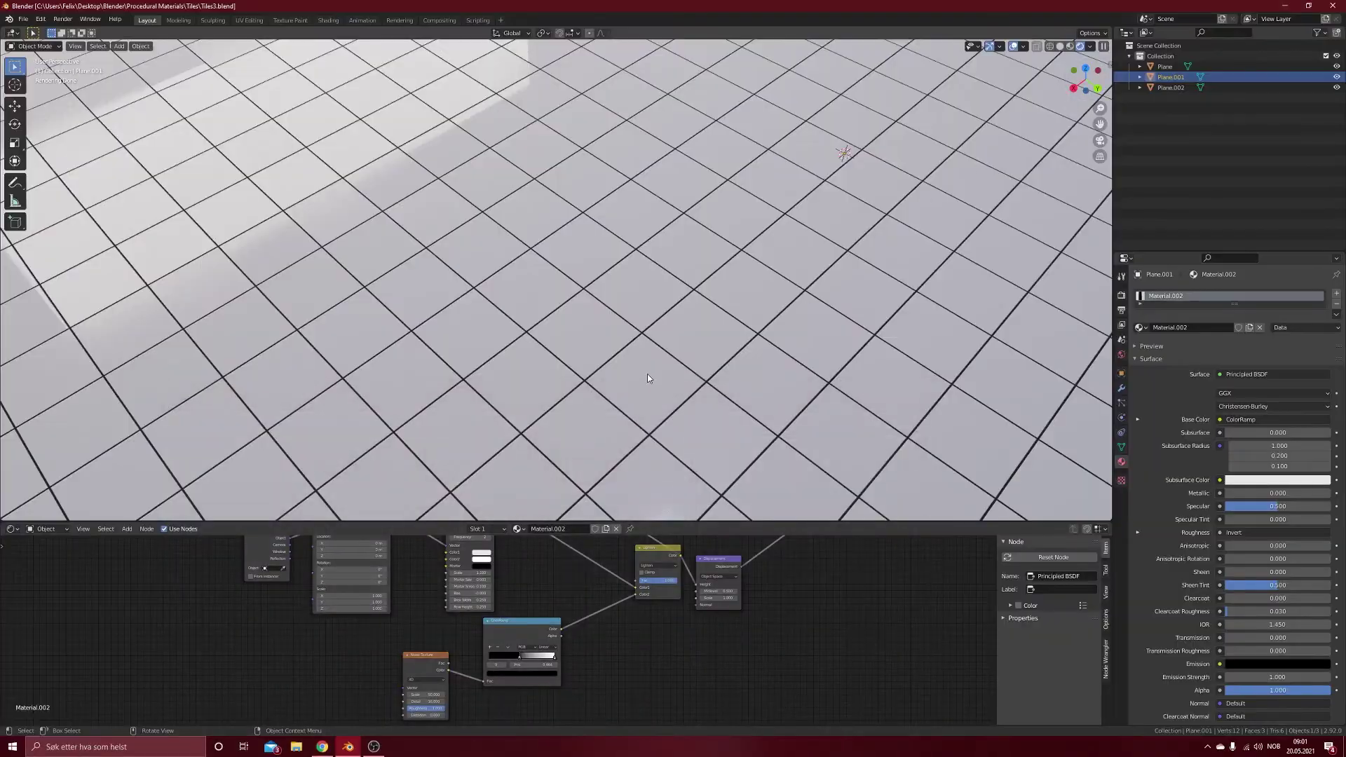
middle_click_drag(646, 372, 655, 301)
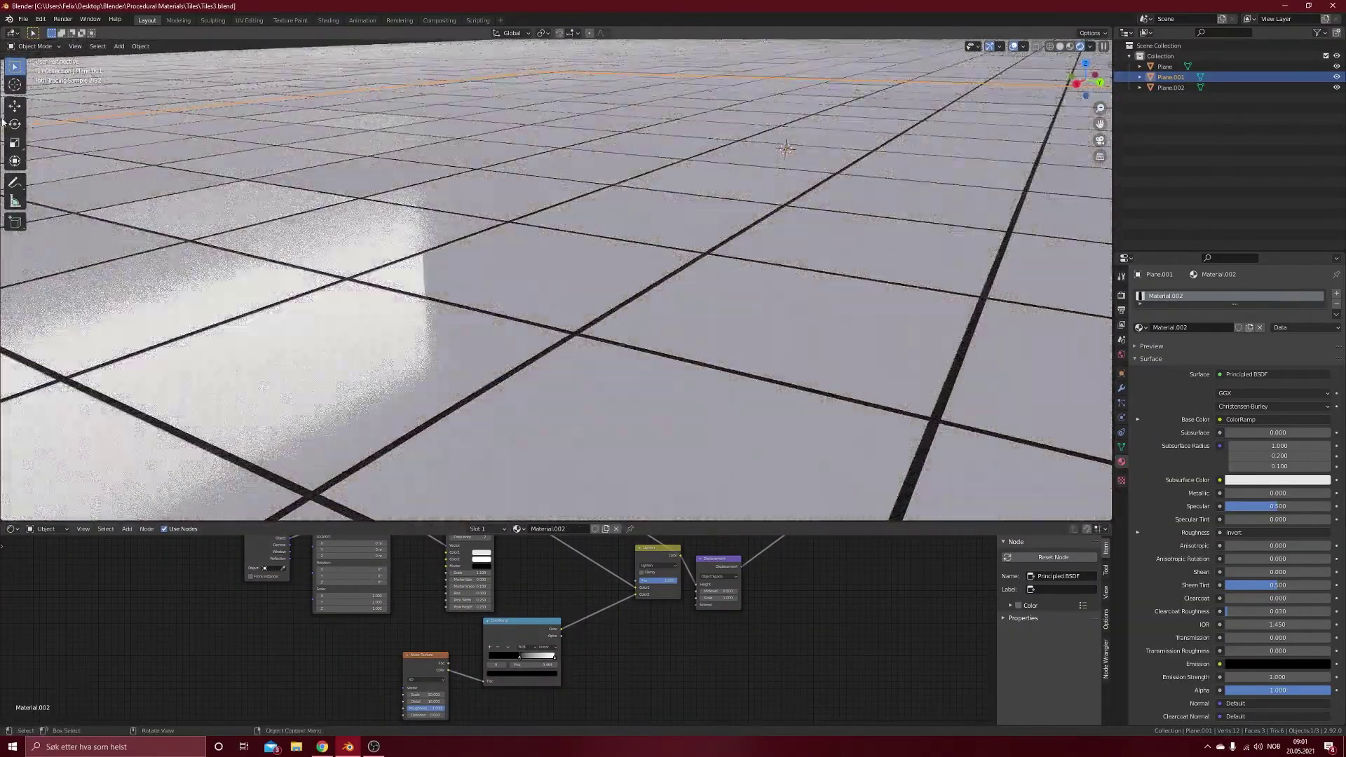
Create a new General file and delete the default cube
left_click(24, 19)
mouse_move(66, 31)
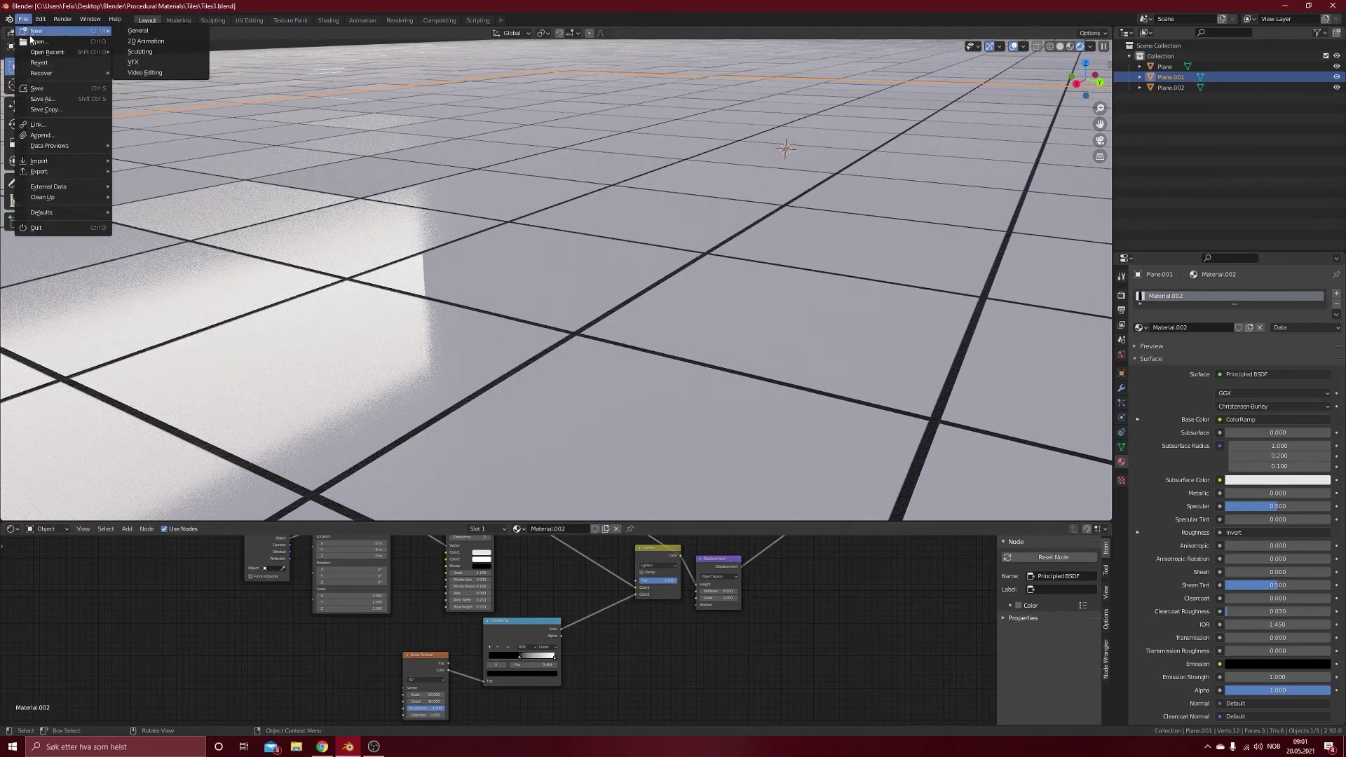
left_click(137, 31)
scroll(580, 249, "down", 5)
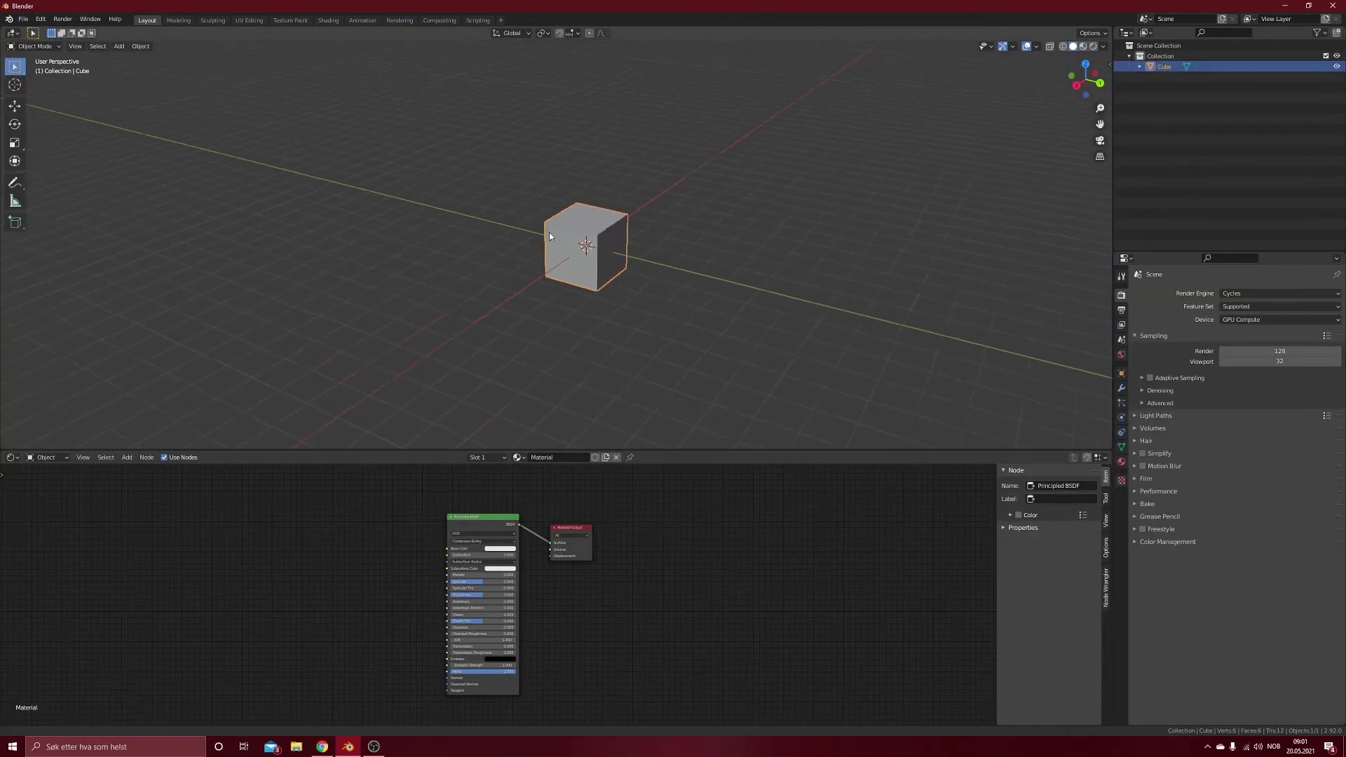
middle_click_drag(549, 233, 650, 227, "shift")
scroll(788, 175, "up", 4)
middle_click_drag(861, 248, 833, 250)
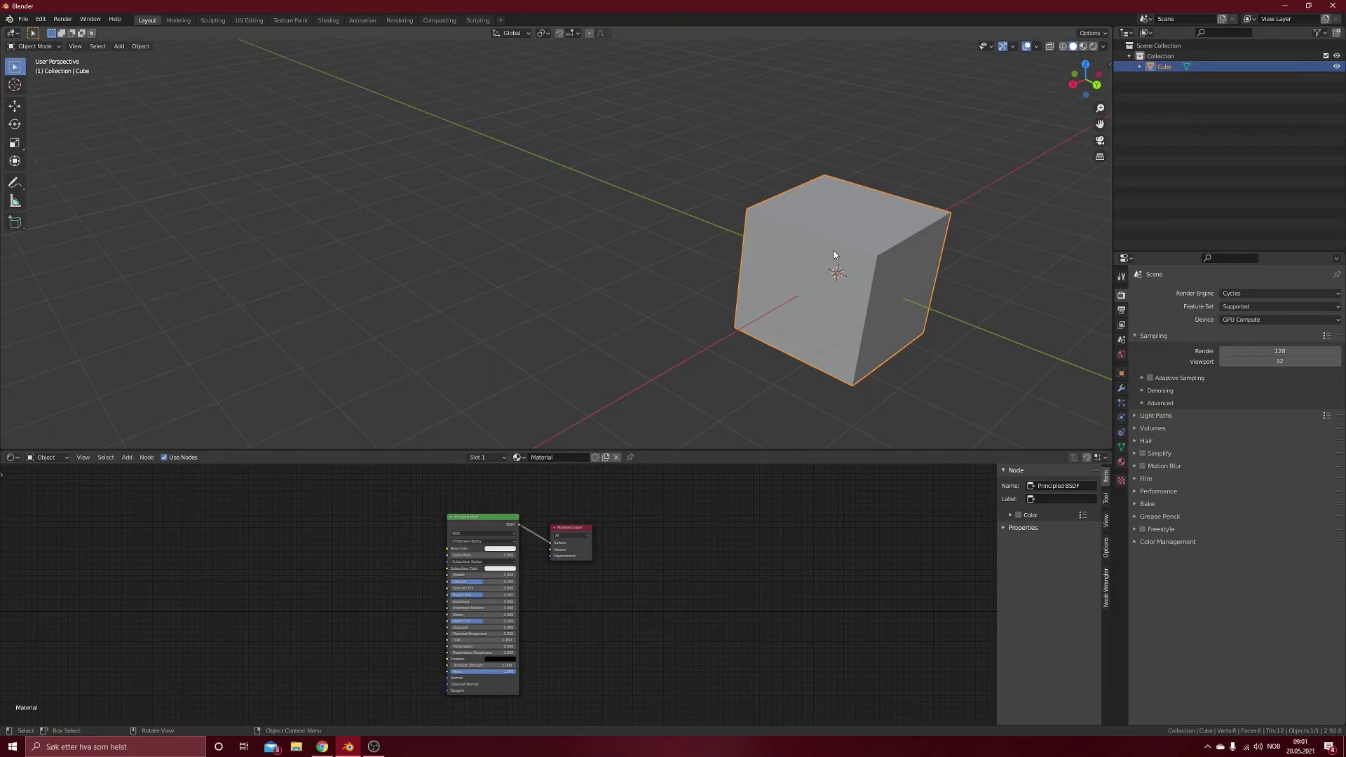
key("Delete")
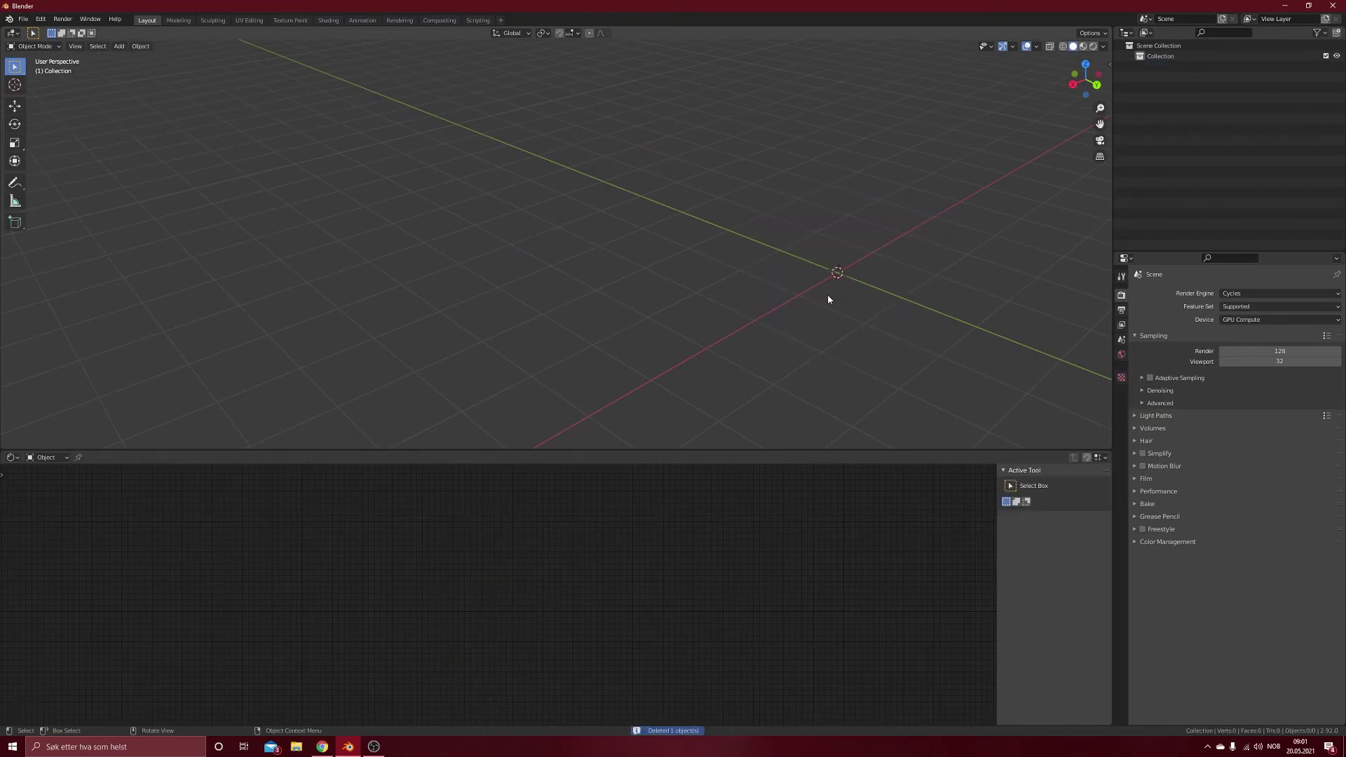
Switch the viewport to rendered shading and delete the Environment Texture node from the World shader
left_click(1094, 46)
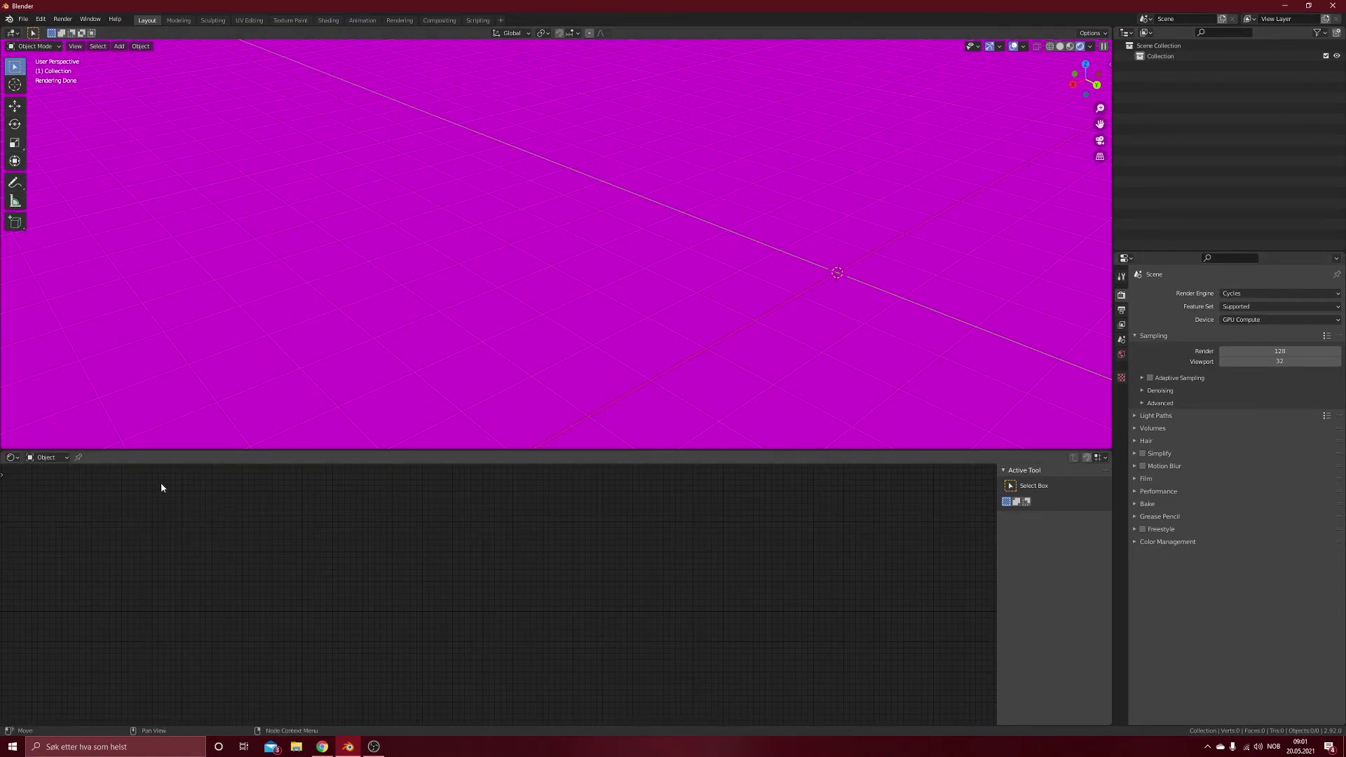
left_click(44, 458)
left_click(46, 480)
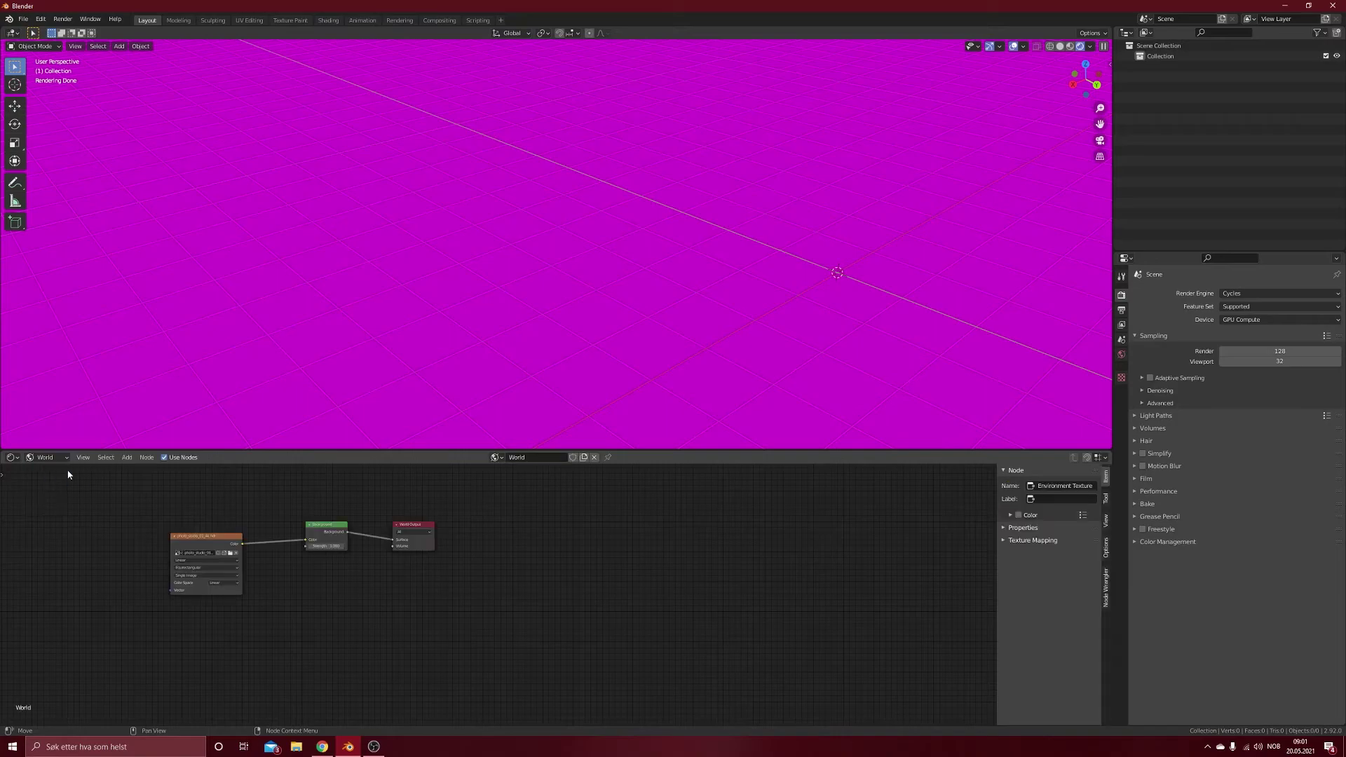
left_click(226, 545)
key("x")
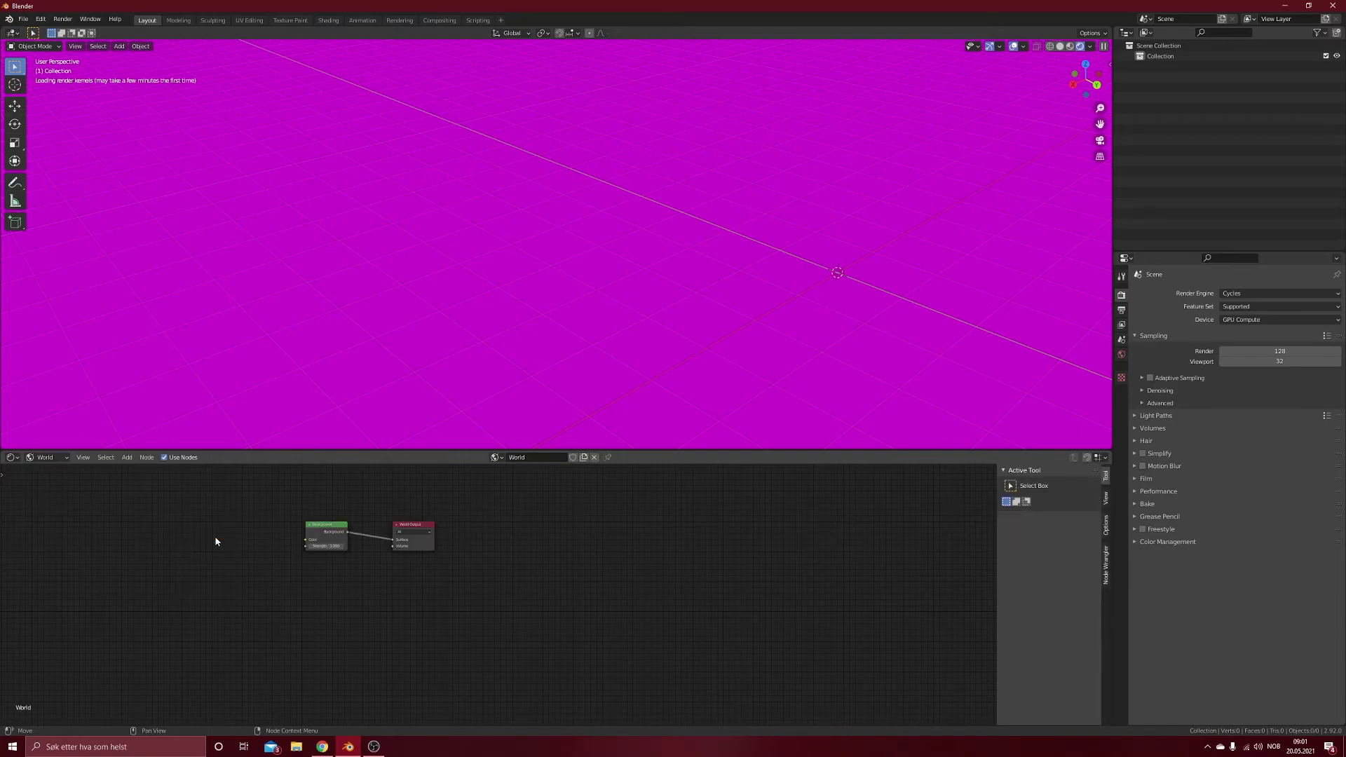
Set the World Background colour to black and return the shader editor to object materials
left_click(344, 539)
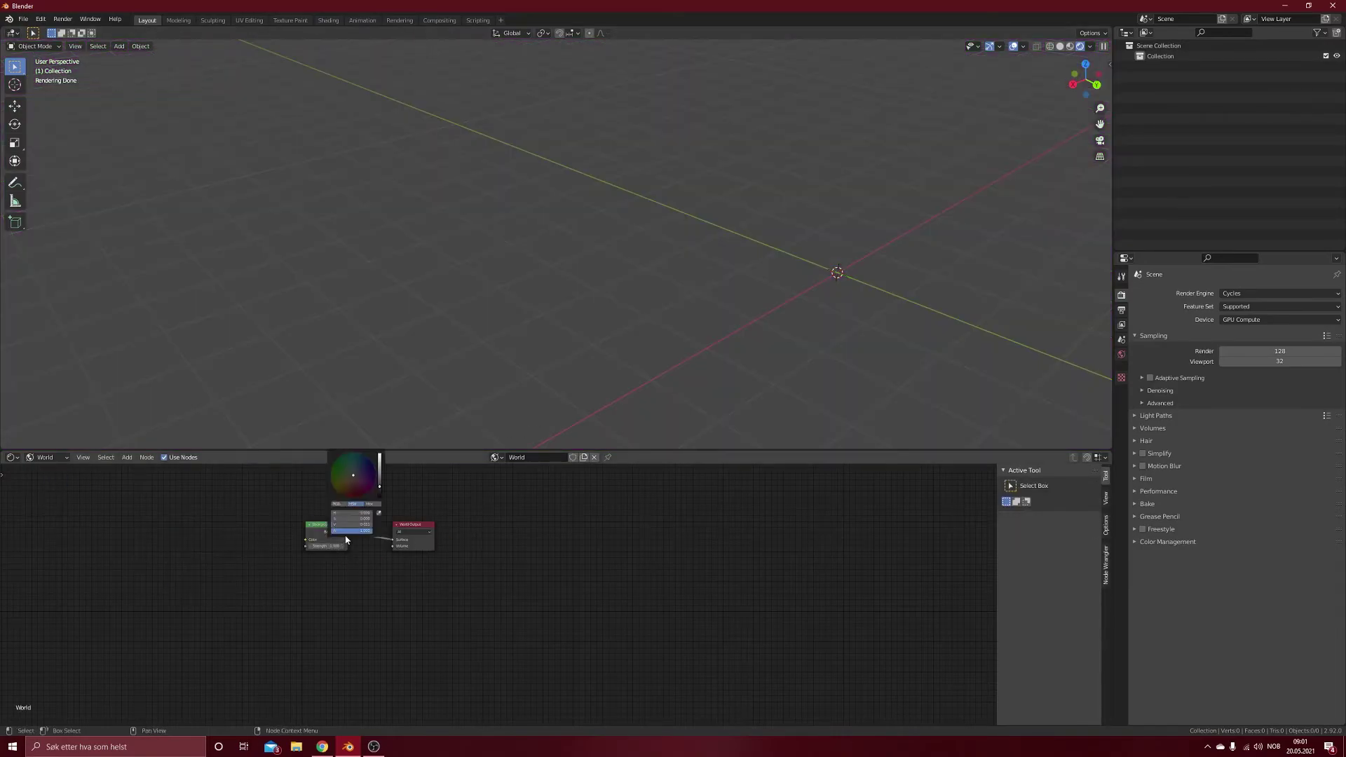
left_click(380, 486)
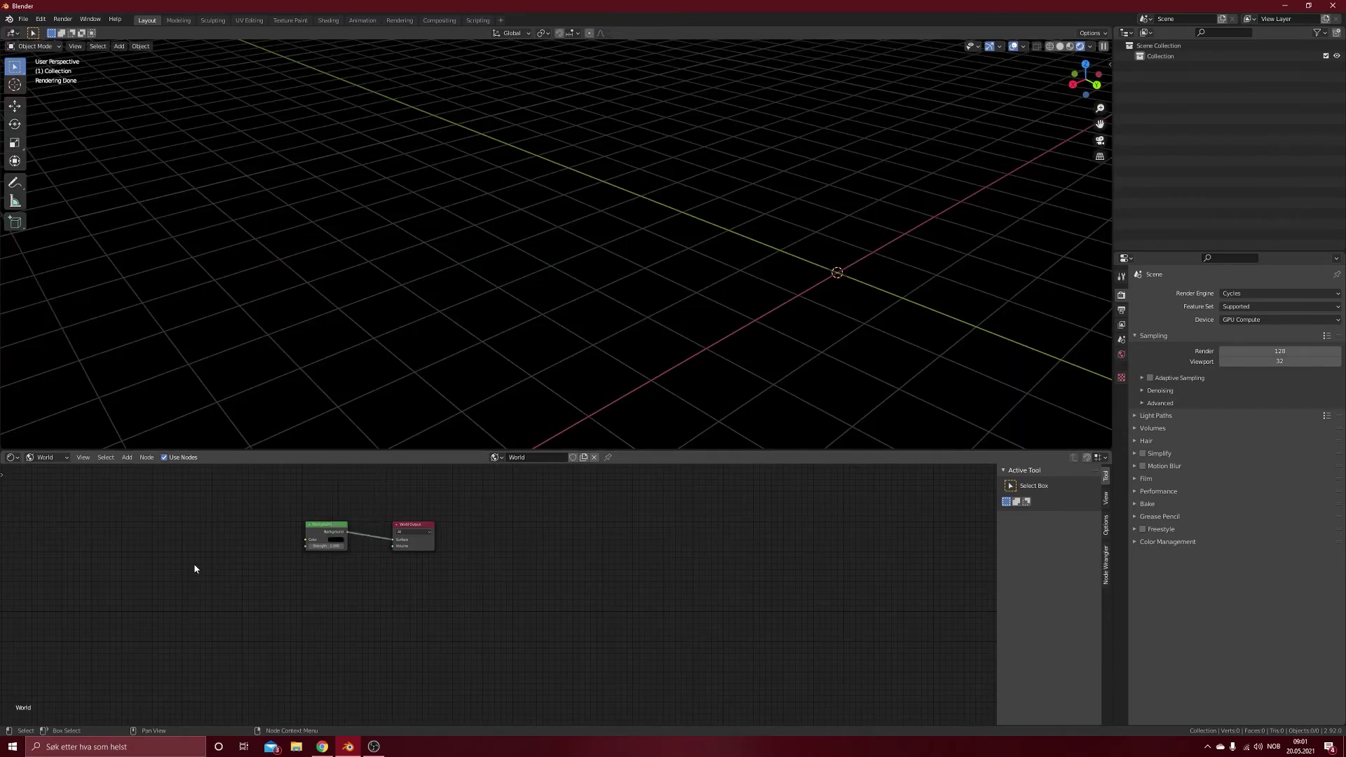
left_click(47, 470)
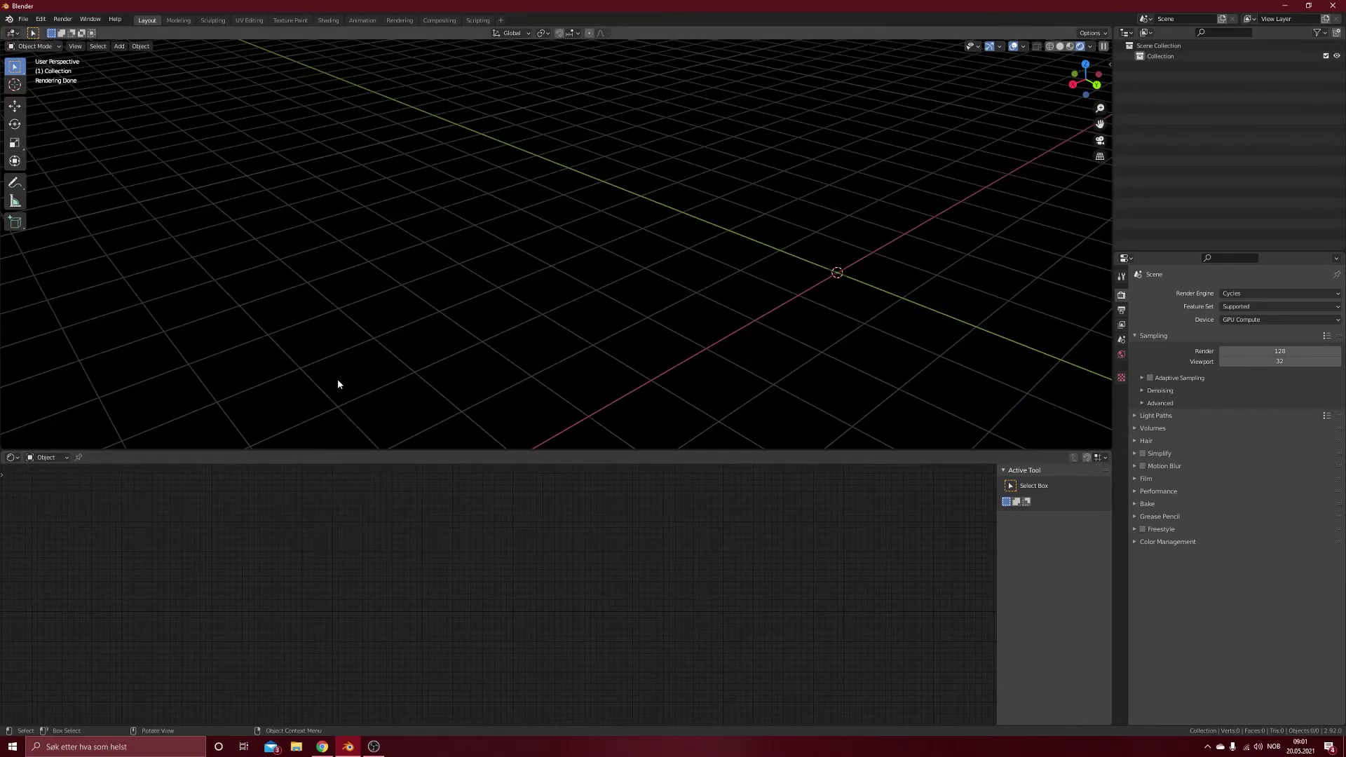
Add a mesh plane at the origin and rotate it 90 degrees about the X axis
middle_click_drag(736, 338, 779, 275)
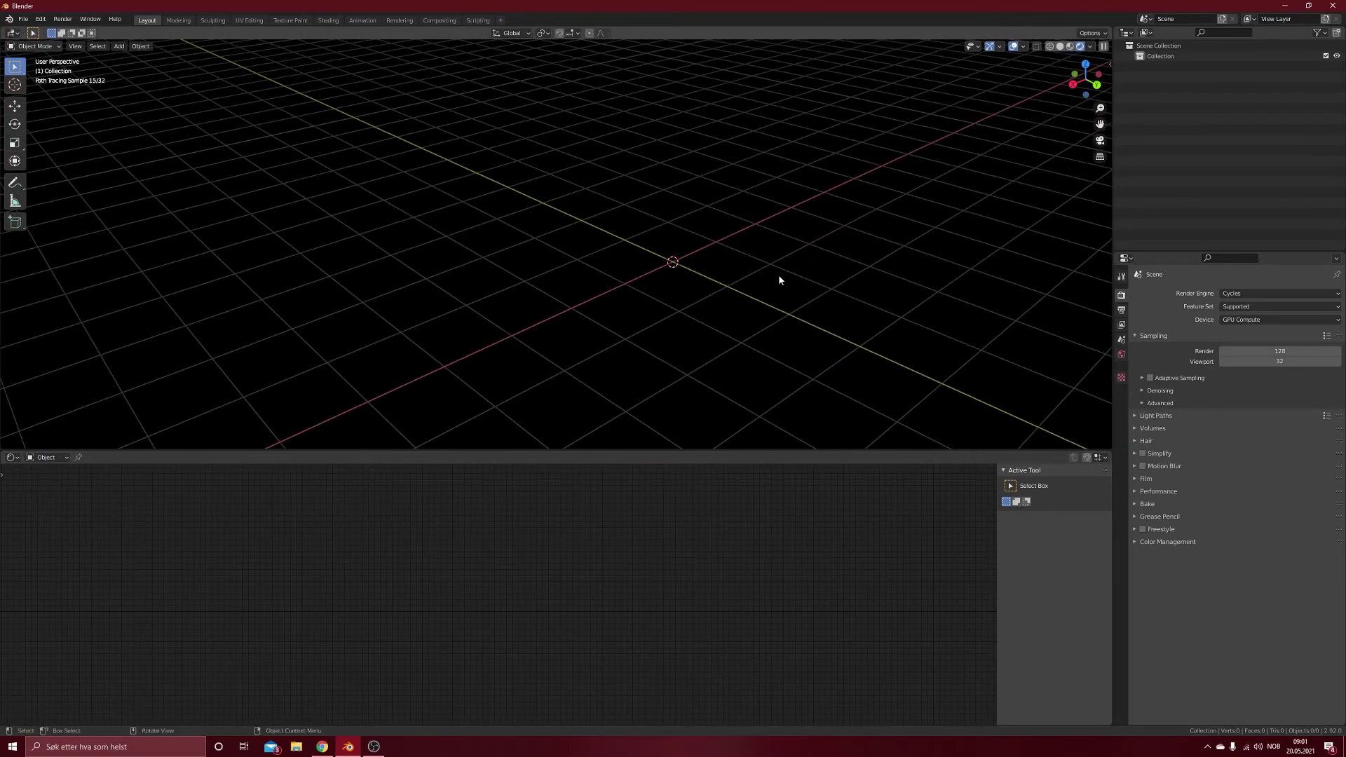
key("shift+a")
mouse_move(778, 277)
left_click(820, 277)
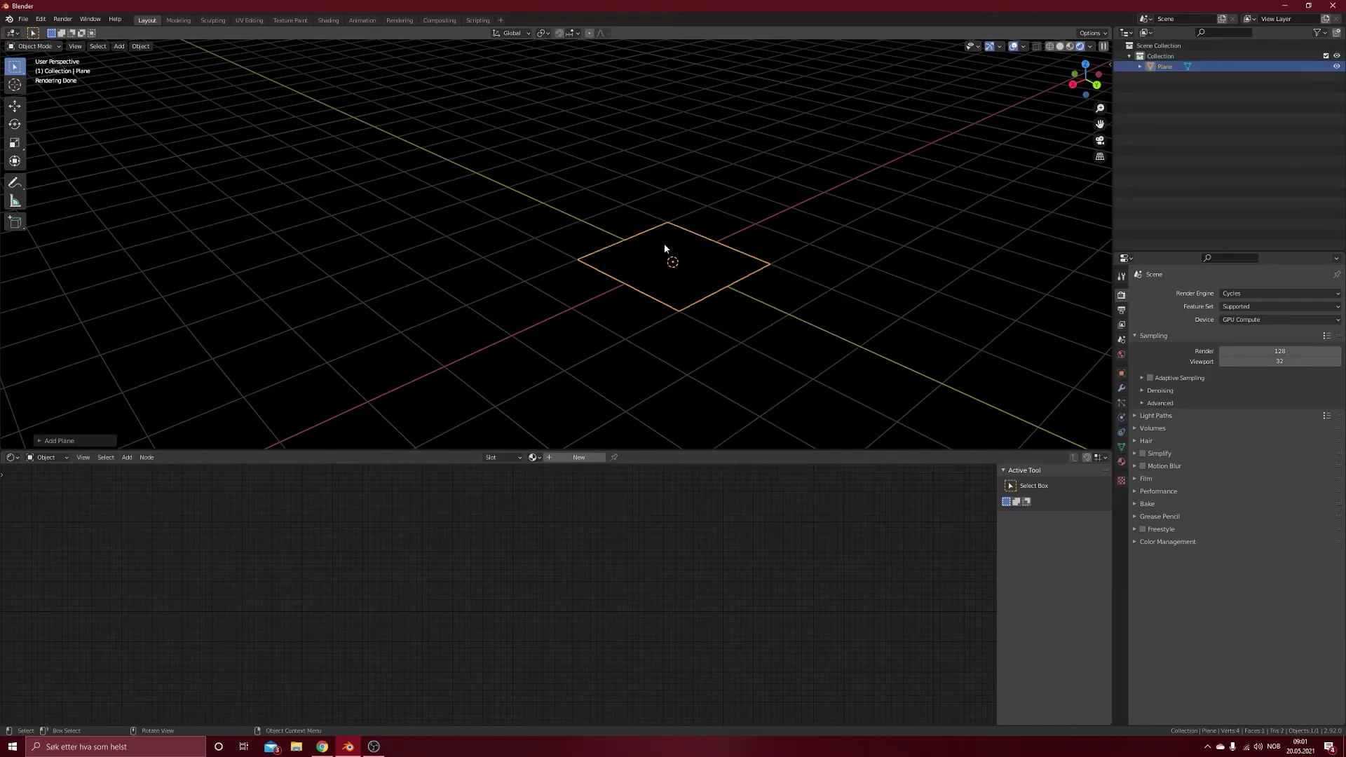
type("rx90")
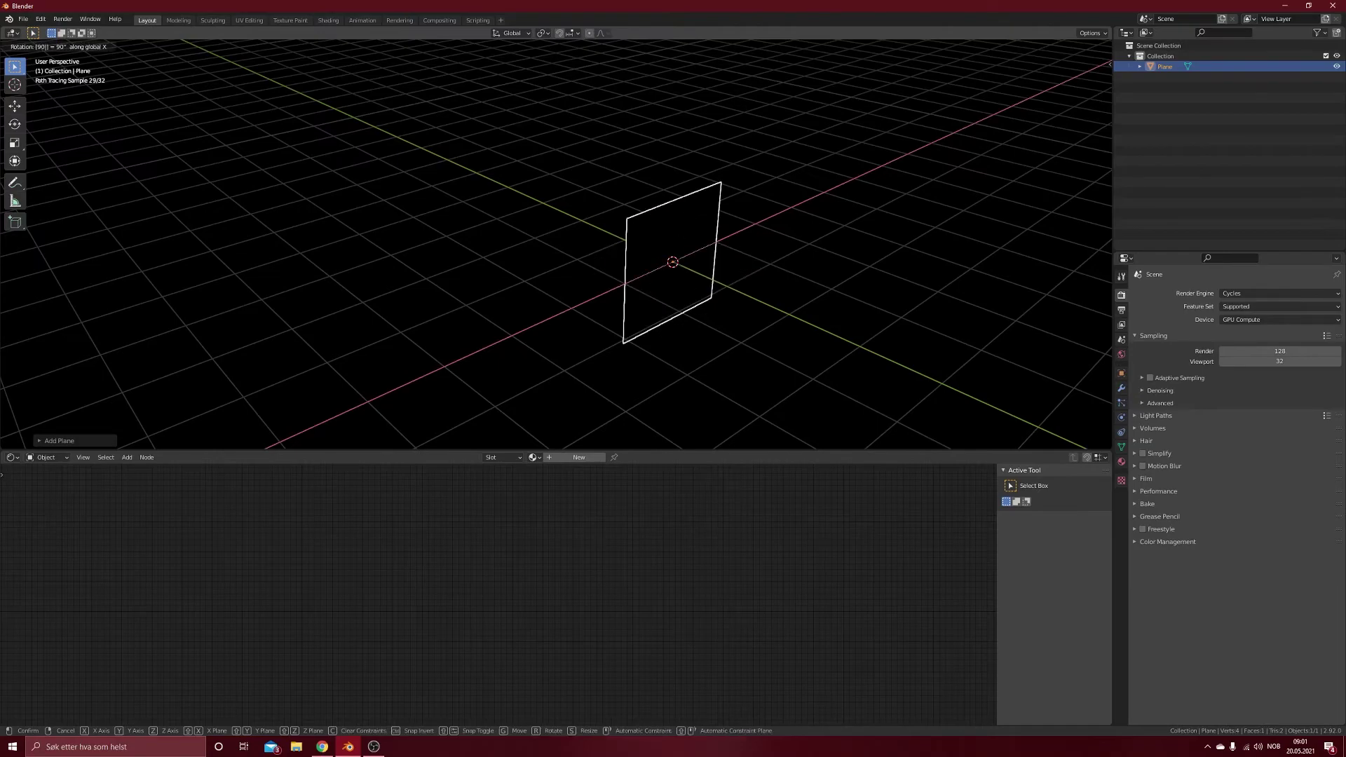
key("Return")
Give the upright plane a new material and replace its Principled BSDF node with an Emission node
left_click(586, 457)
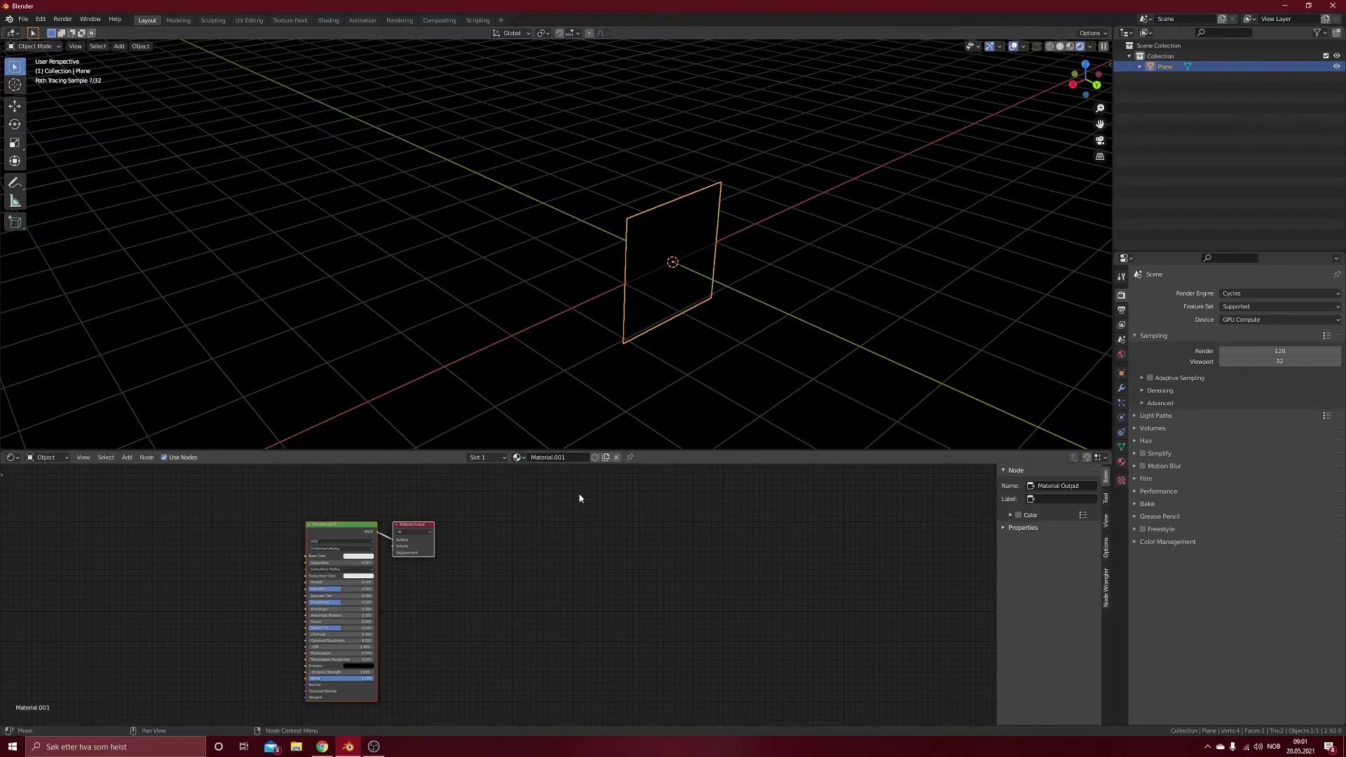
left_click(319, 551)
key("Delete")
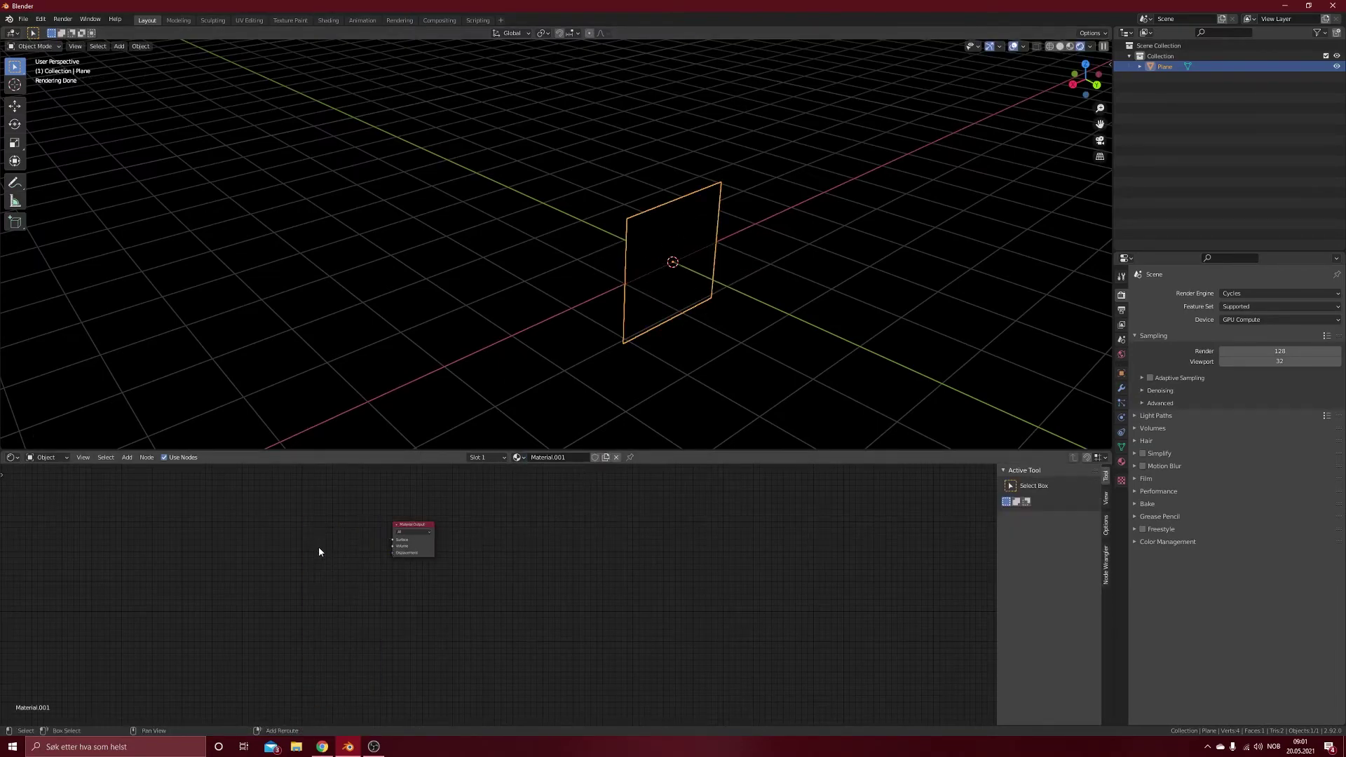
key("shift+a")
left_click(319, 552)
type("emi")
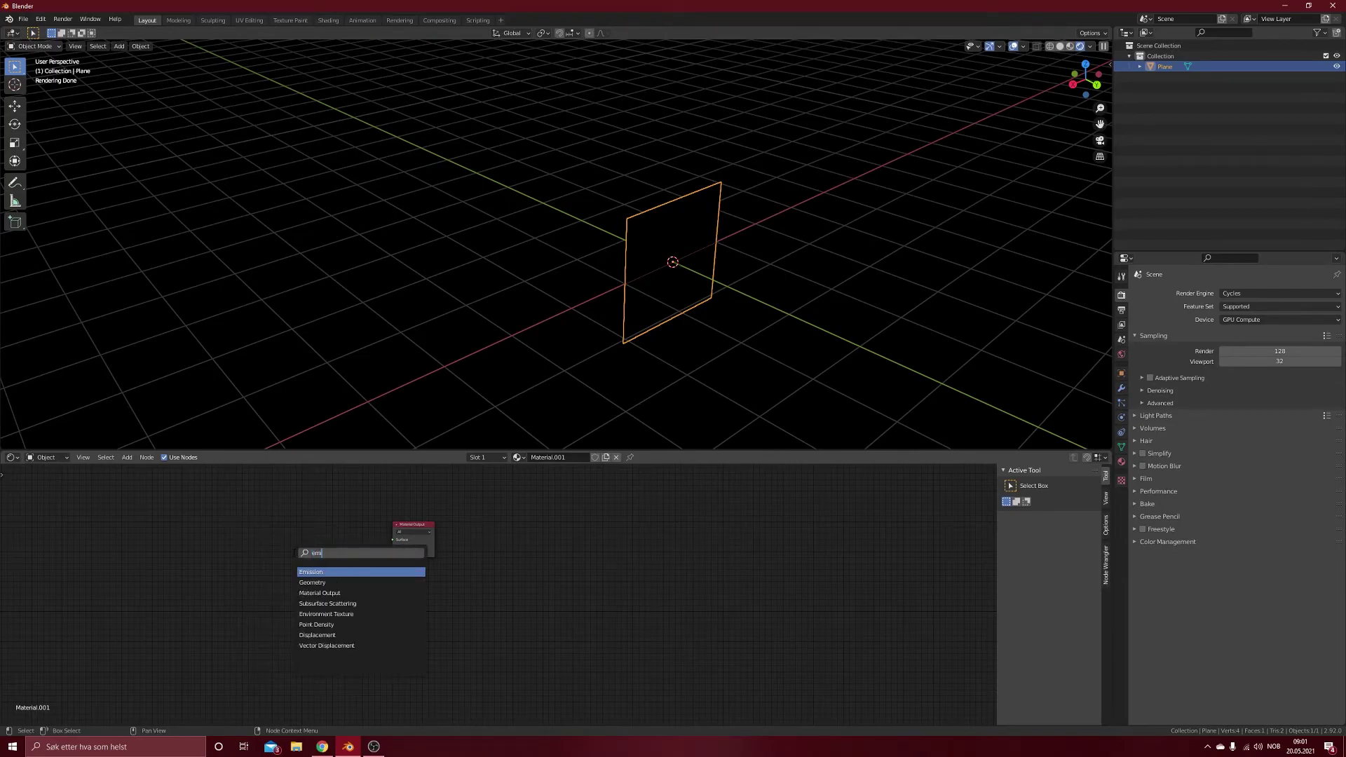
key("Return")
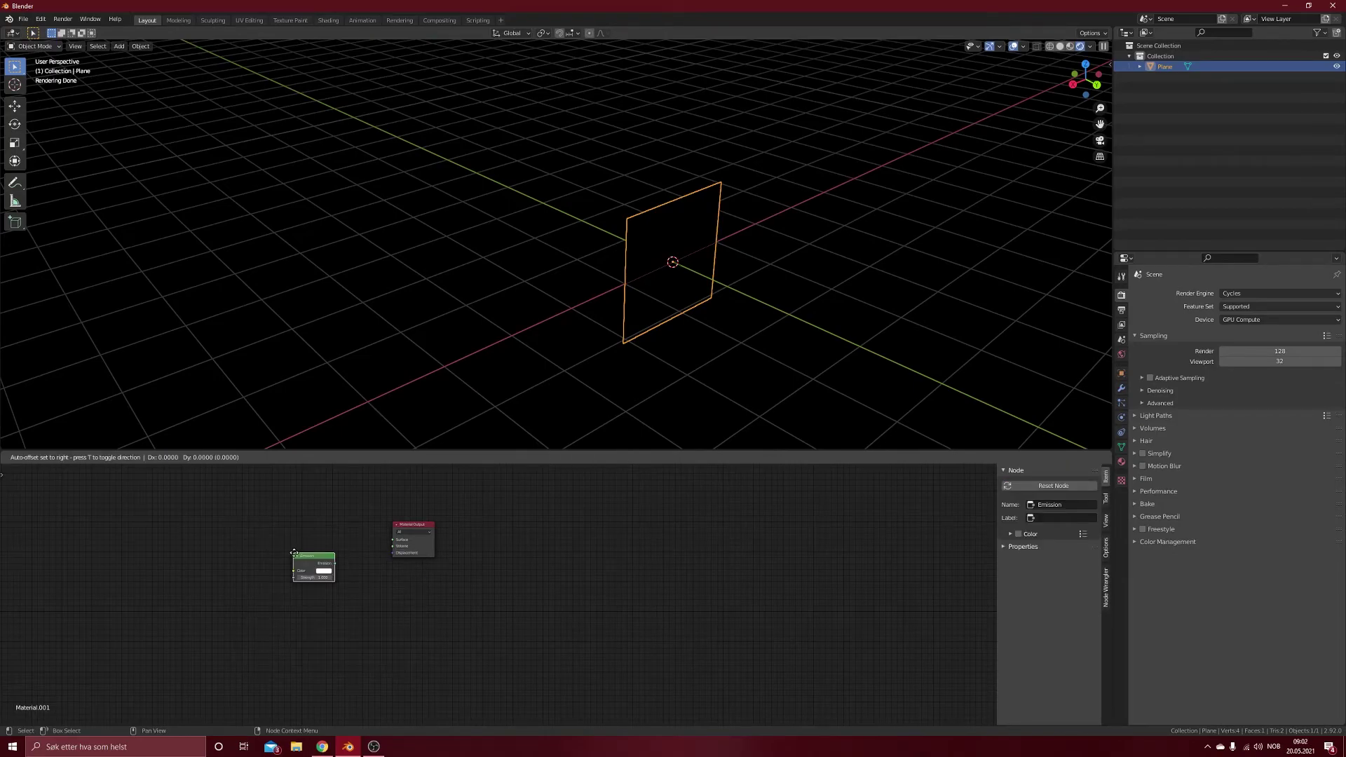
left_click(293, 524)
key("h")
Add a Blackbody node, linking it to the Emission colour and the Emission output to the Material Output's Surface
key("shift+a")
left_click(222, 536)
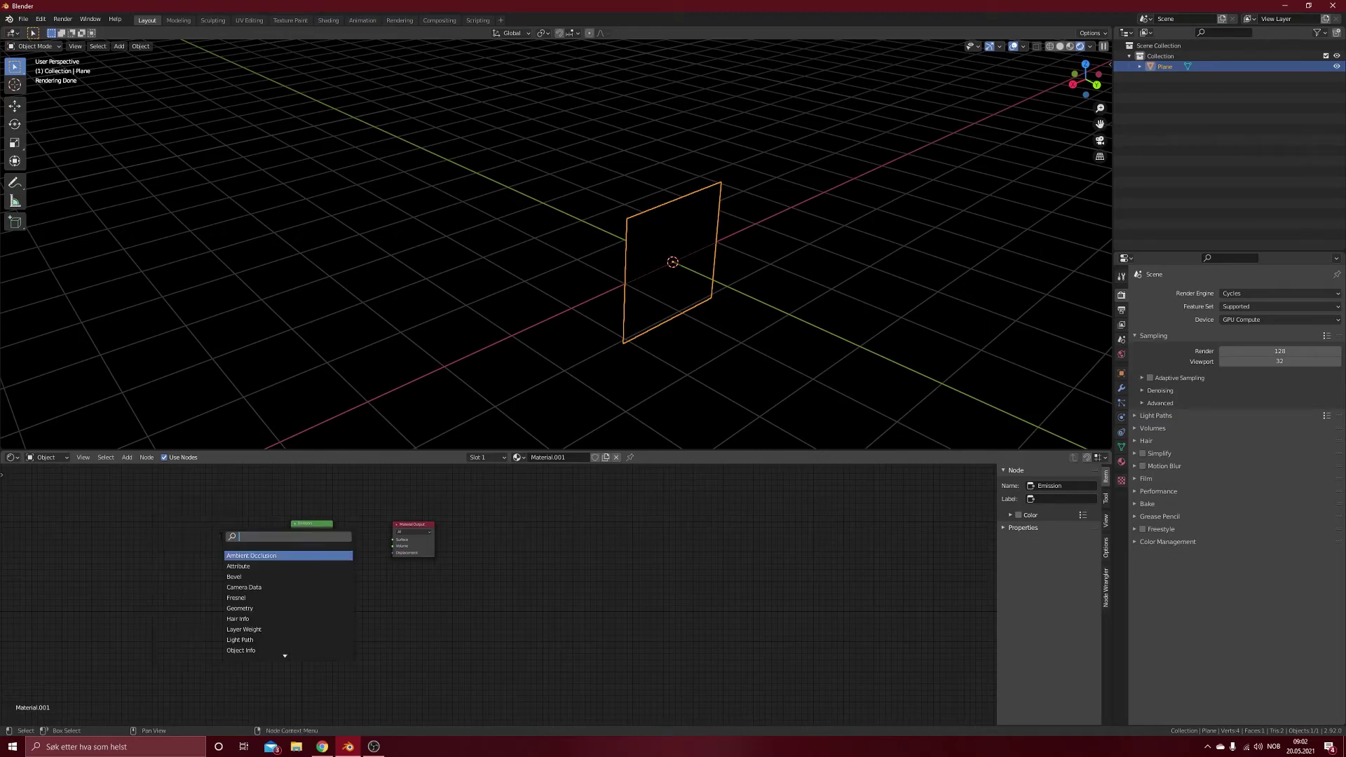
type("blackbody")
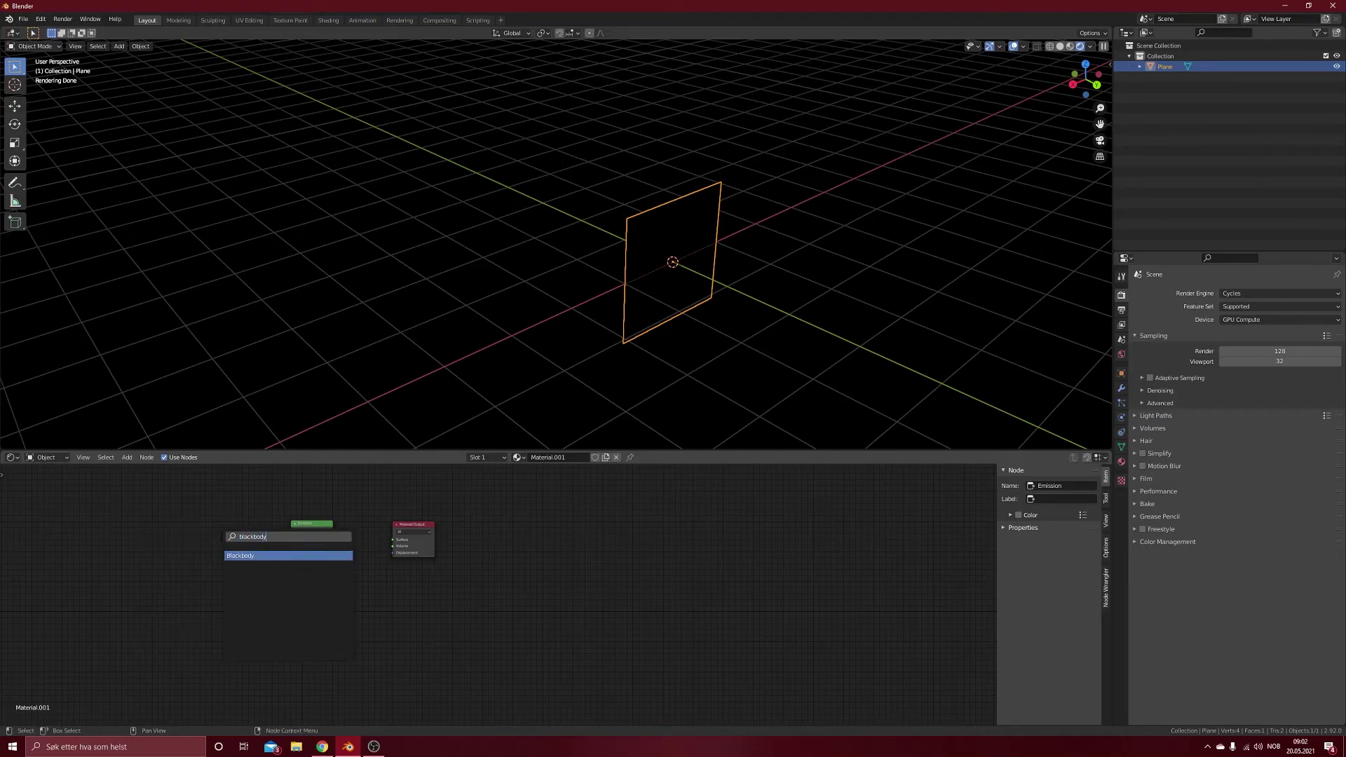
key("Return")
left_click(222, 537)
left_click_drag(307, 523, 393, 540)
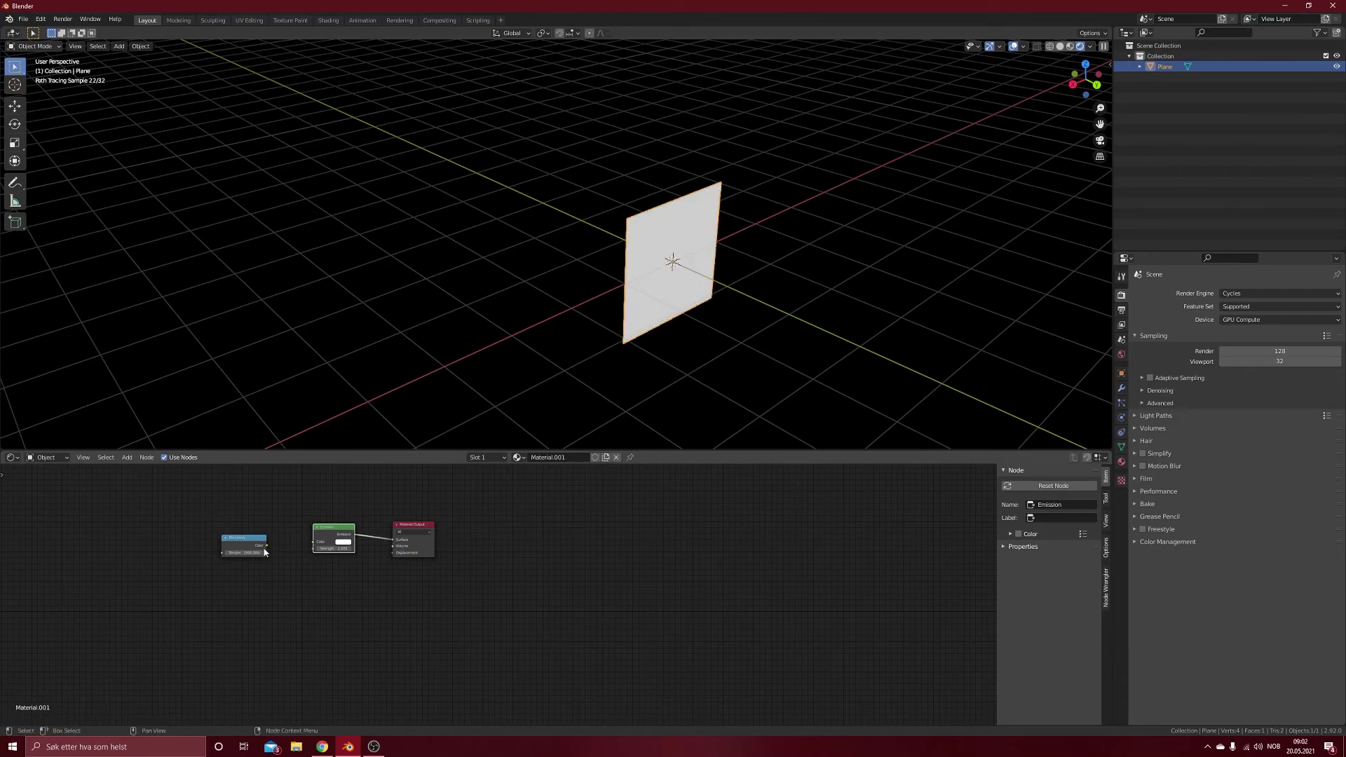
left_click_drag(266, 546, 313, 542)
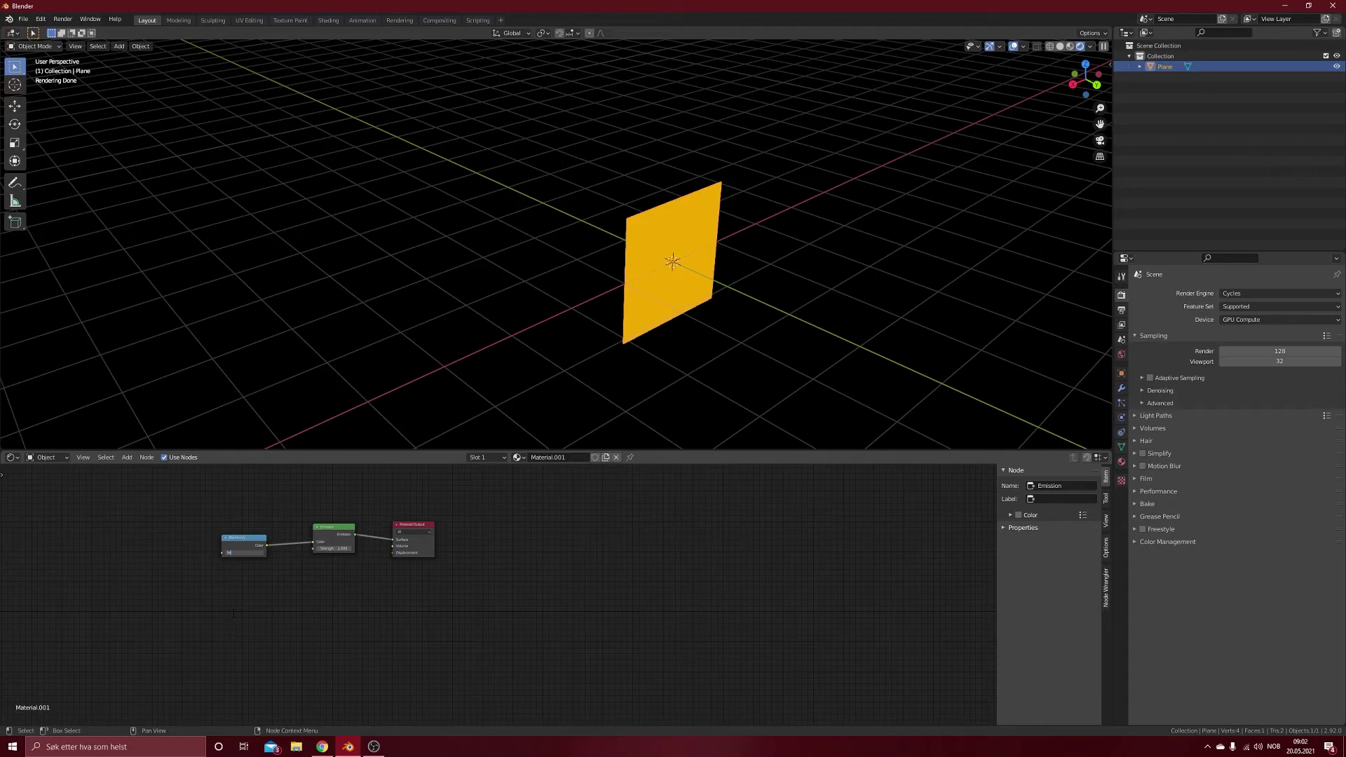
Set the Blackbody temperature to give a near-white light and set the Emission strength to 10
key("Return")
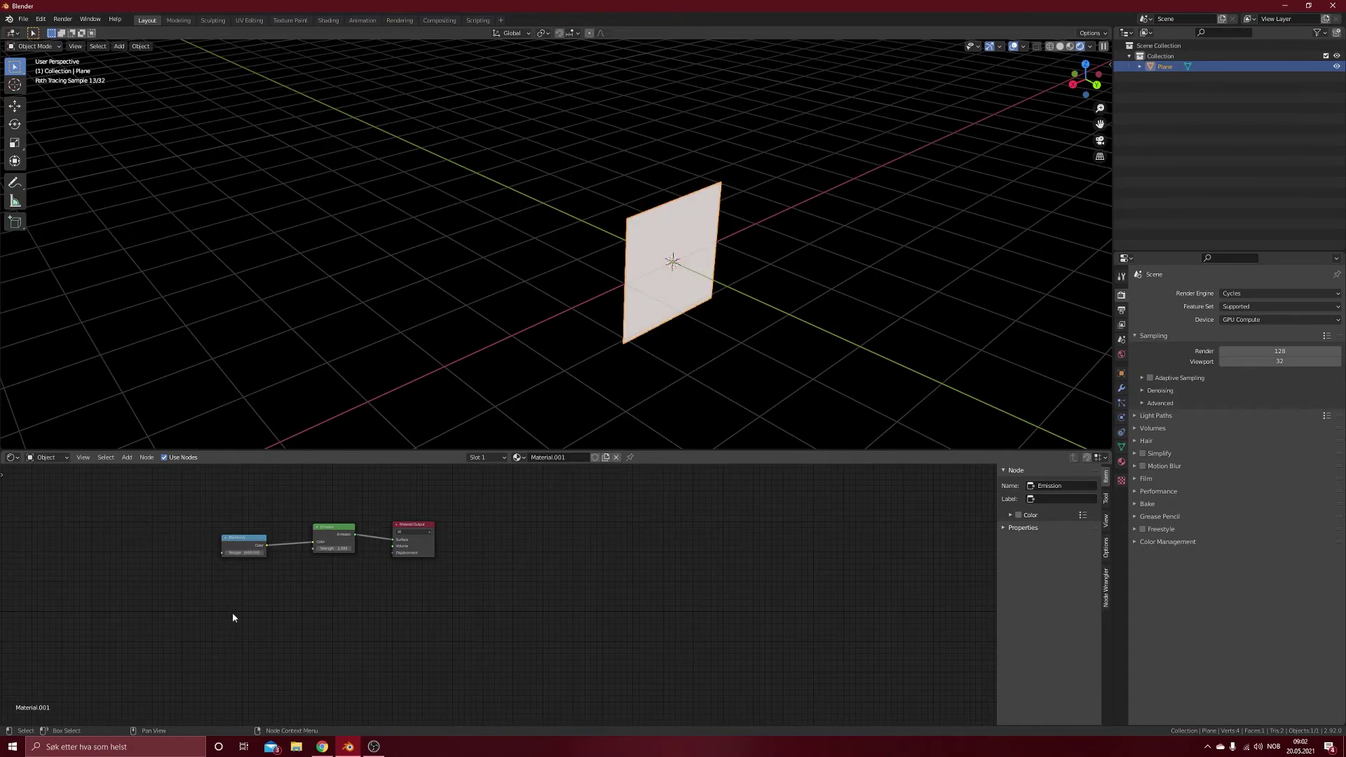
left_click(338, 552)
type("10")
key("Return")
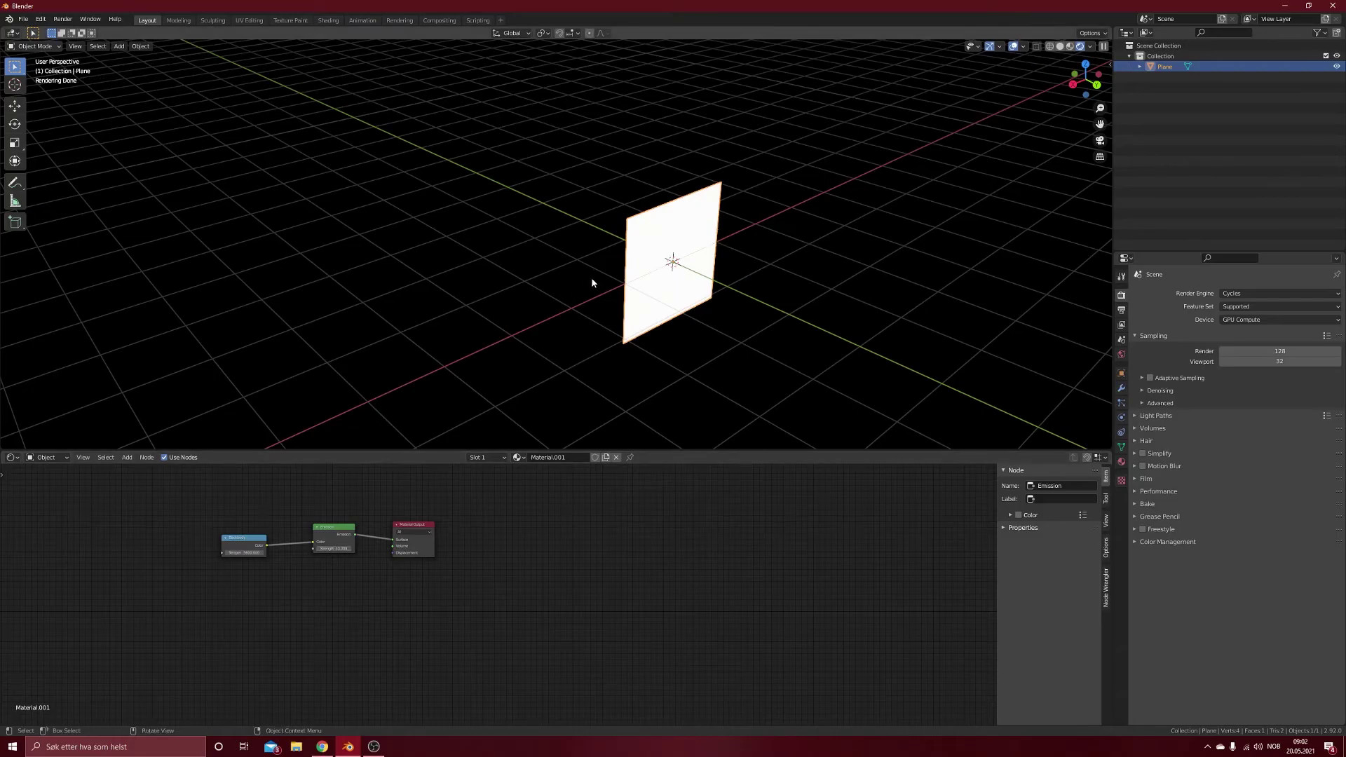
Move the light plane back along the Y axis, away from the origin
key("g")
key("x")
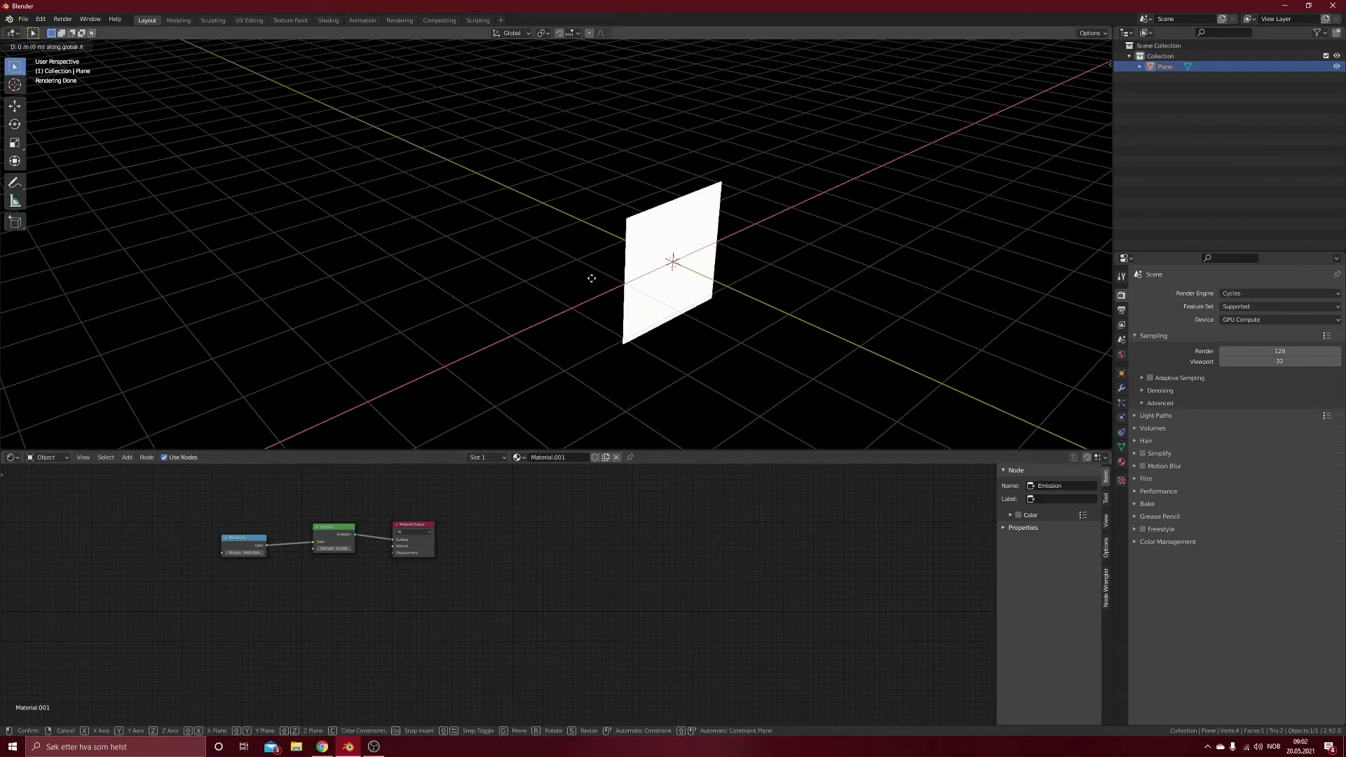
key("y")
left_click(470, 175)
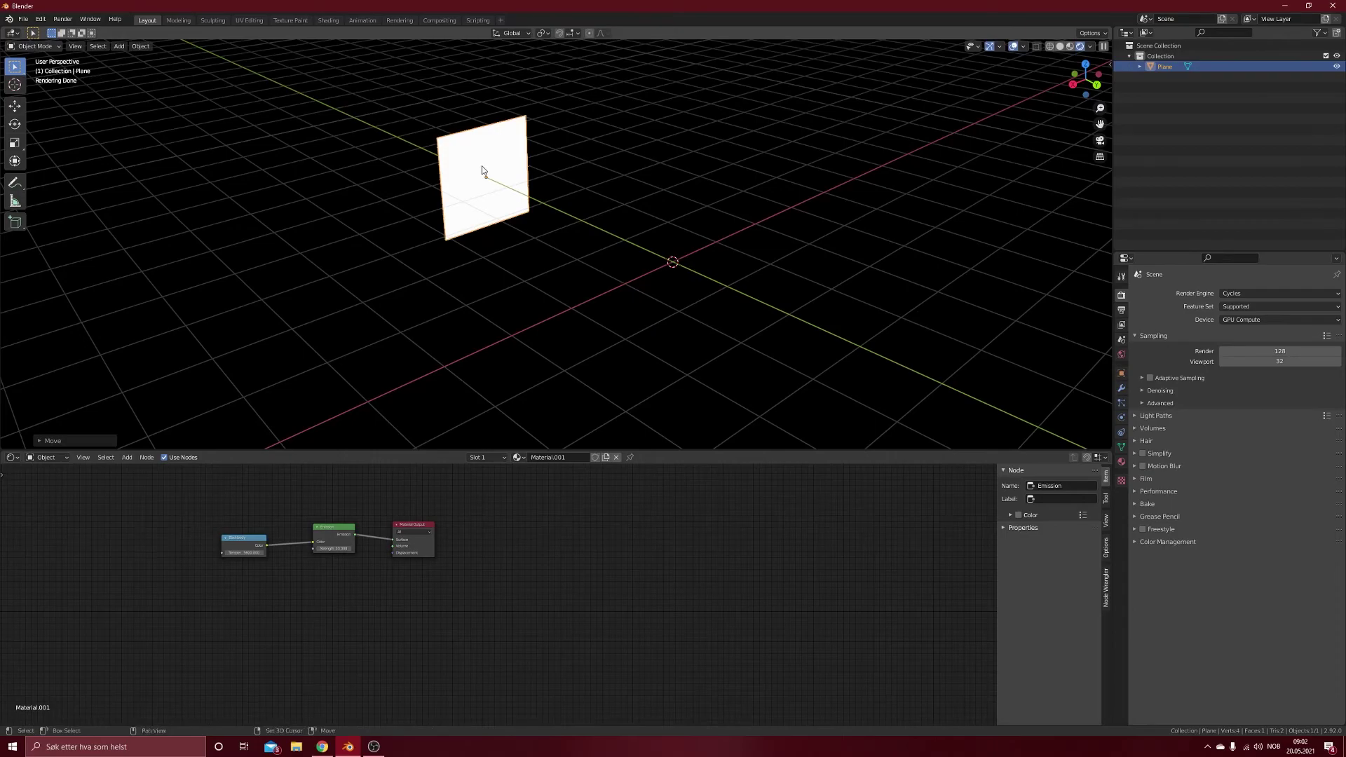
Duplicate the light plane and place the copy beside it along the X axis, leaving a gap between them
key("shift+d")
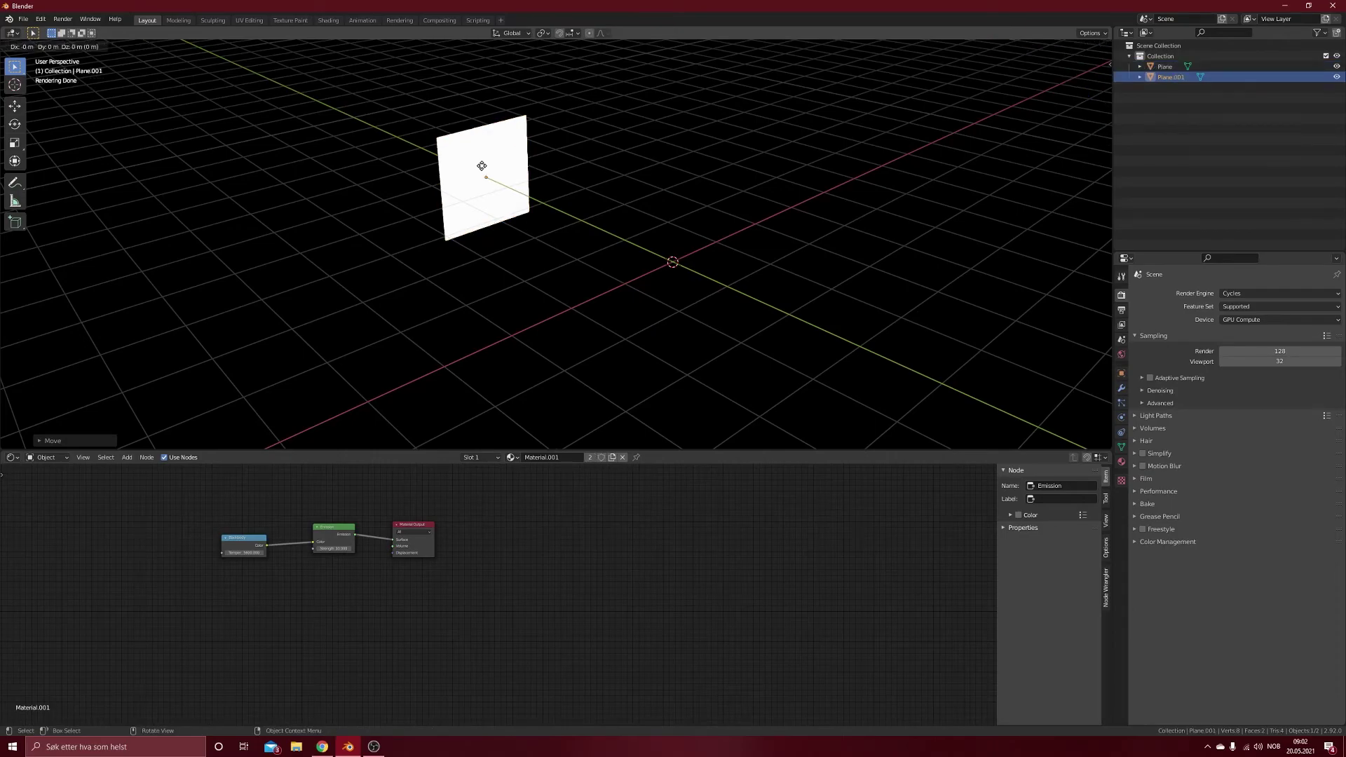
key("x")
left_click(596, 125)
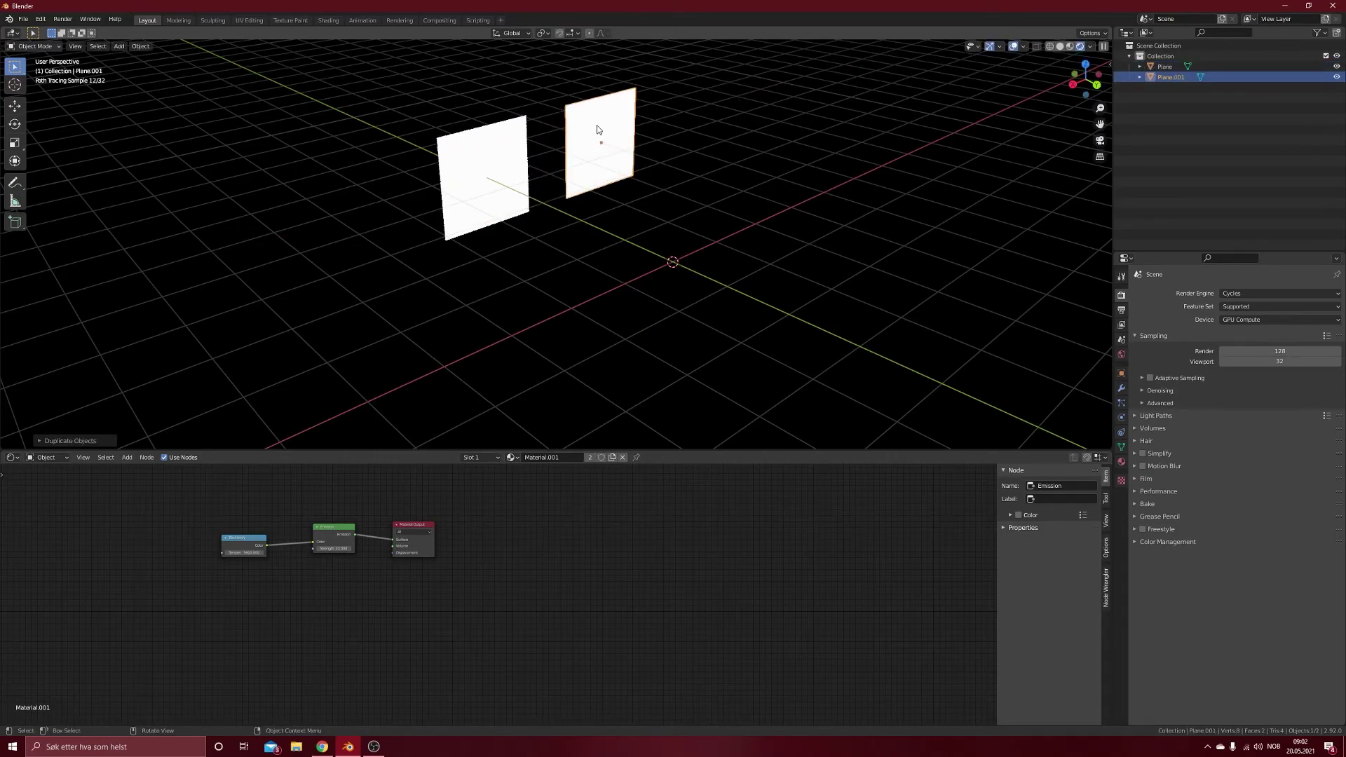
Select both light planes and raise them along the Z axis above the grid floor
left_click_drag(654, 89, 343, 298)
key("g")
key("z")
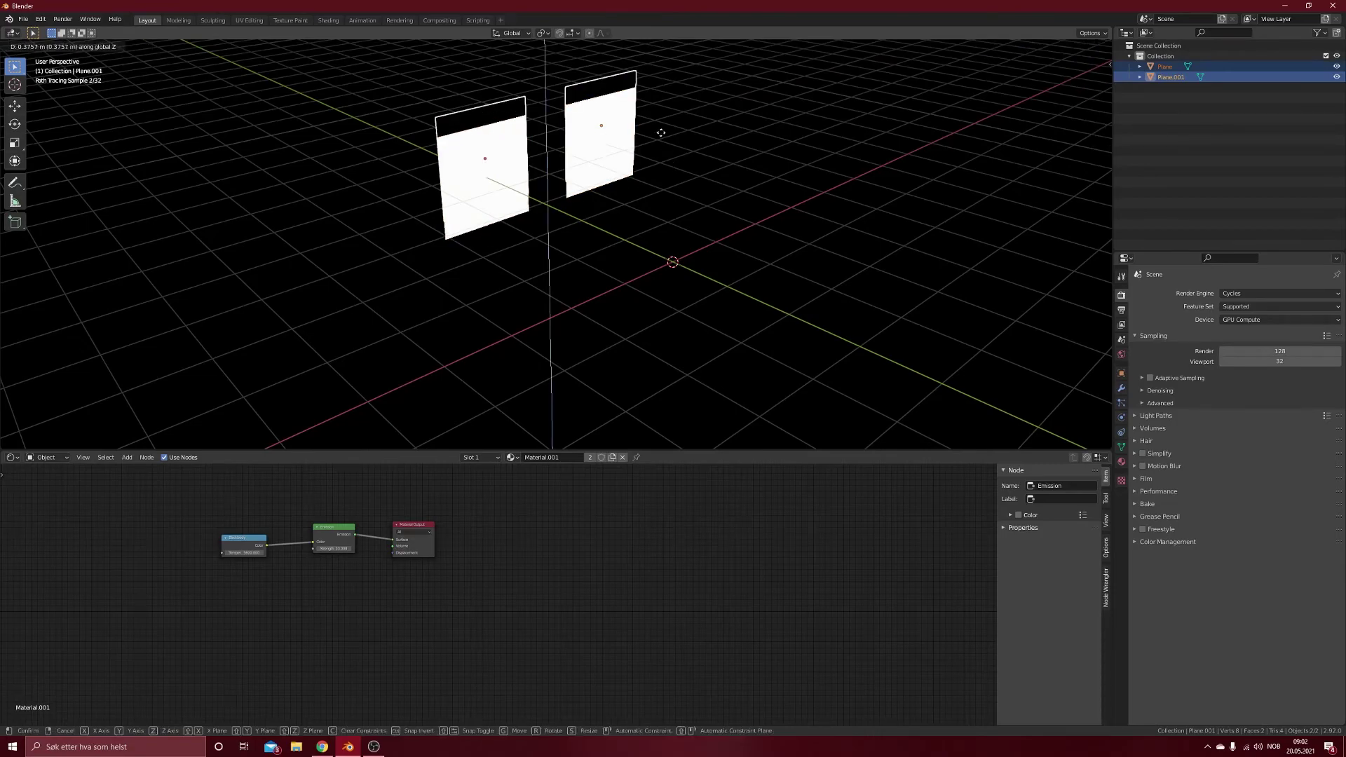
left_click(666, 73)
Deselect the light planes and add a flat mesh plane at the origin as the floor
left_click(783, 293)
key("shift+a")
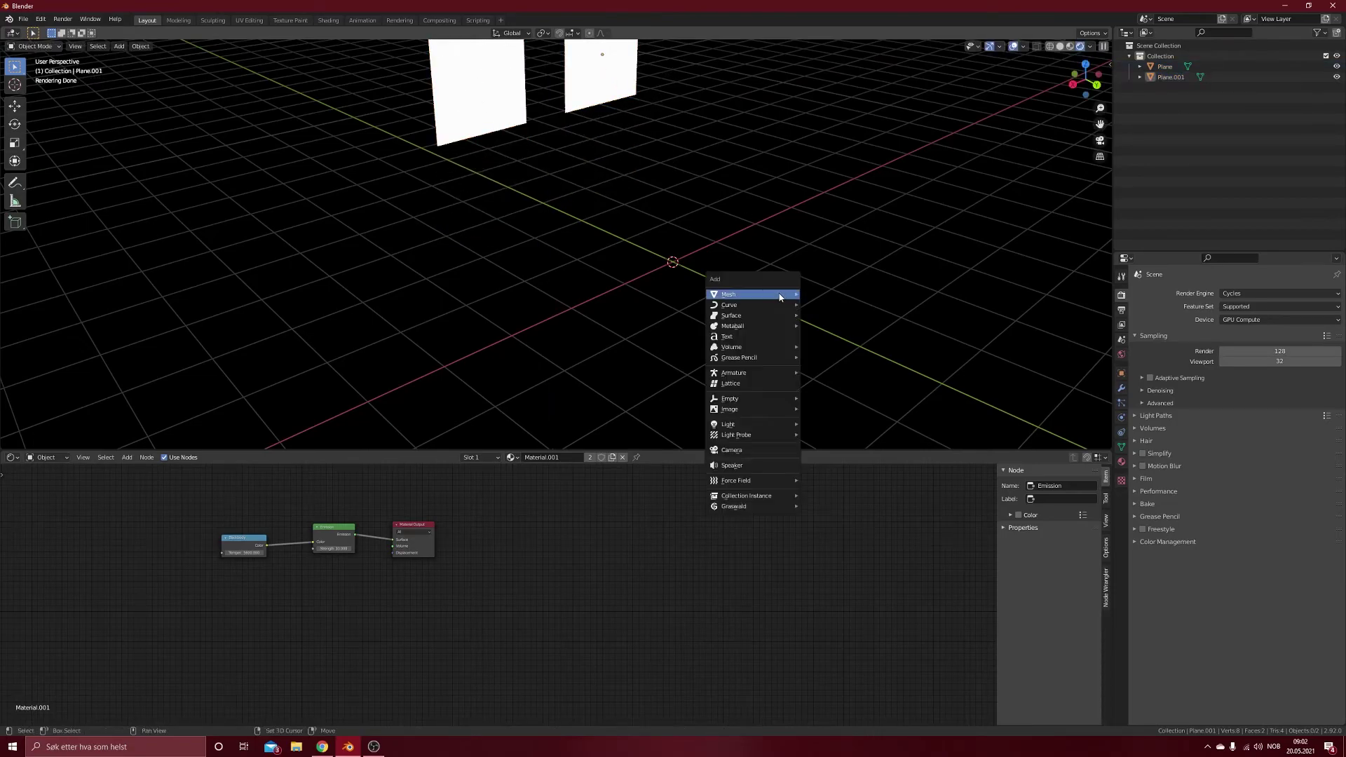
mouse_move(729, 295)
left_click(827, 293)
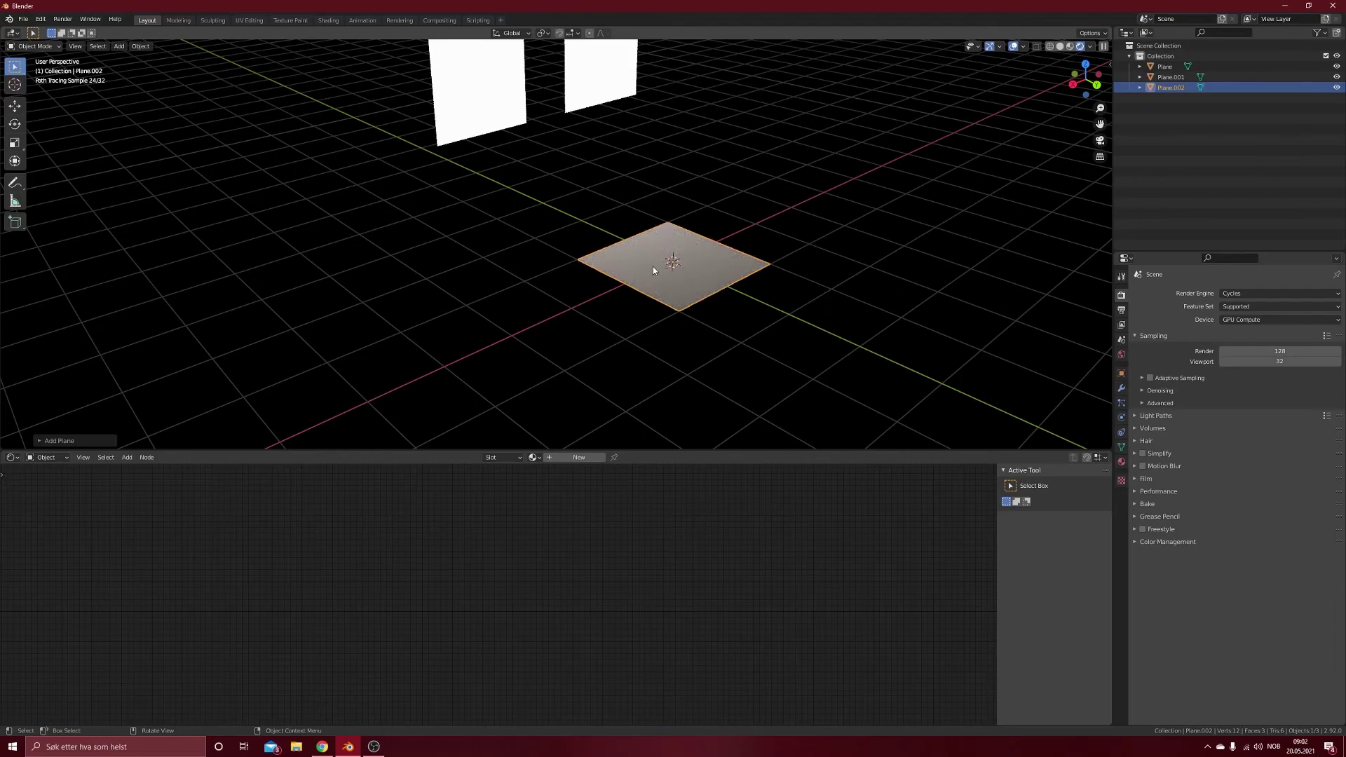
Scale the floor plane up uniformly to about four times its size beneath the two light planes
middle_click_drag(654, 266, 668, 279)
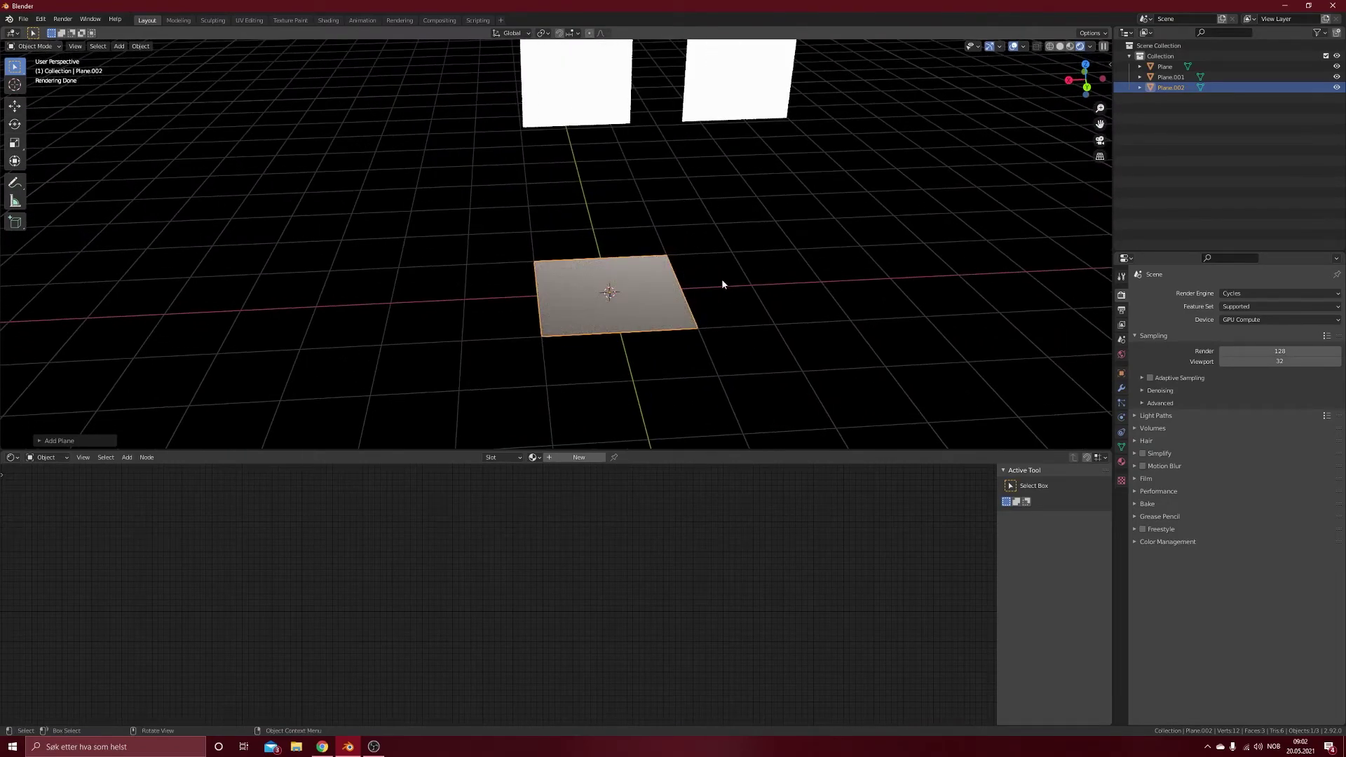
key("g")
key("s")
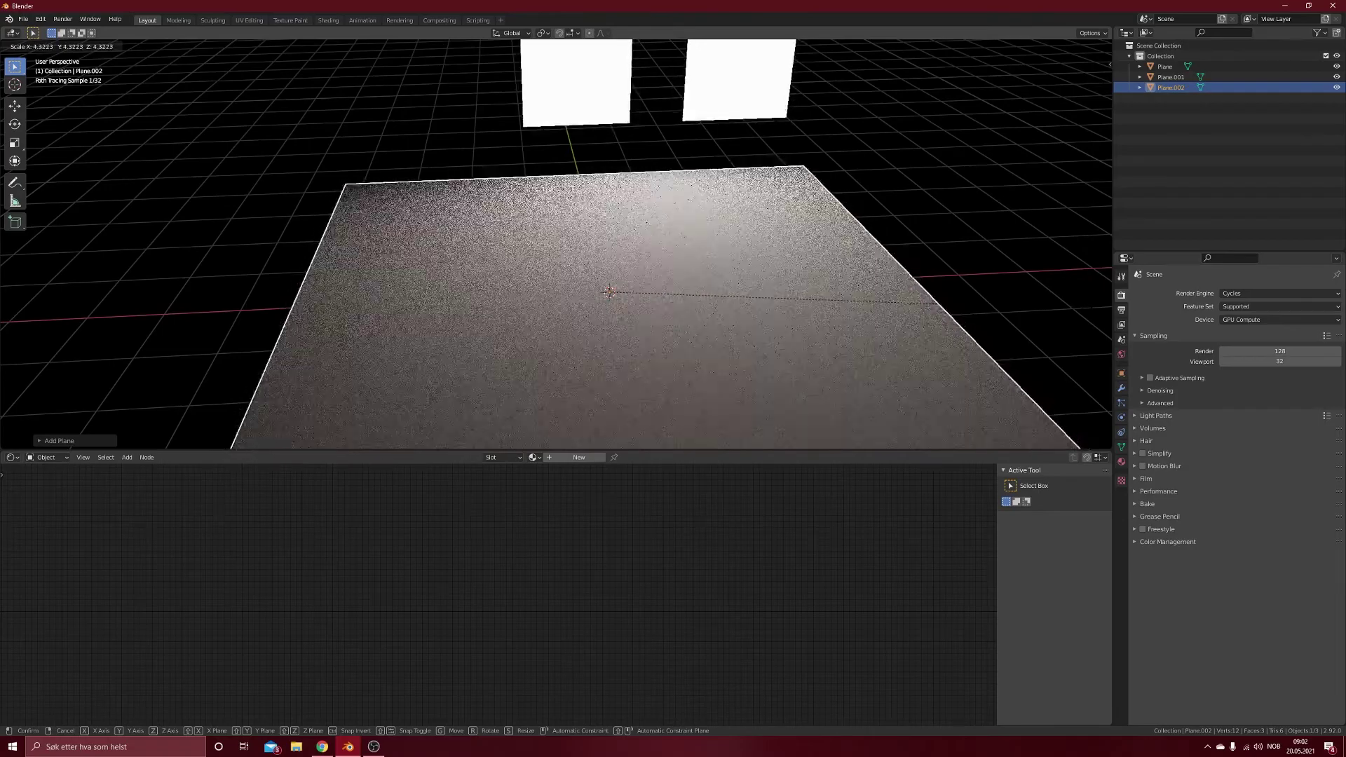
left_click(778, 297)
scroll(778, 298, "down", 5)
middle_click_drag(741, 325, 646, 276)
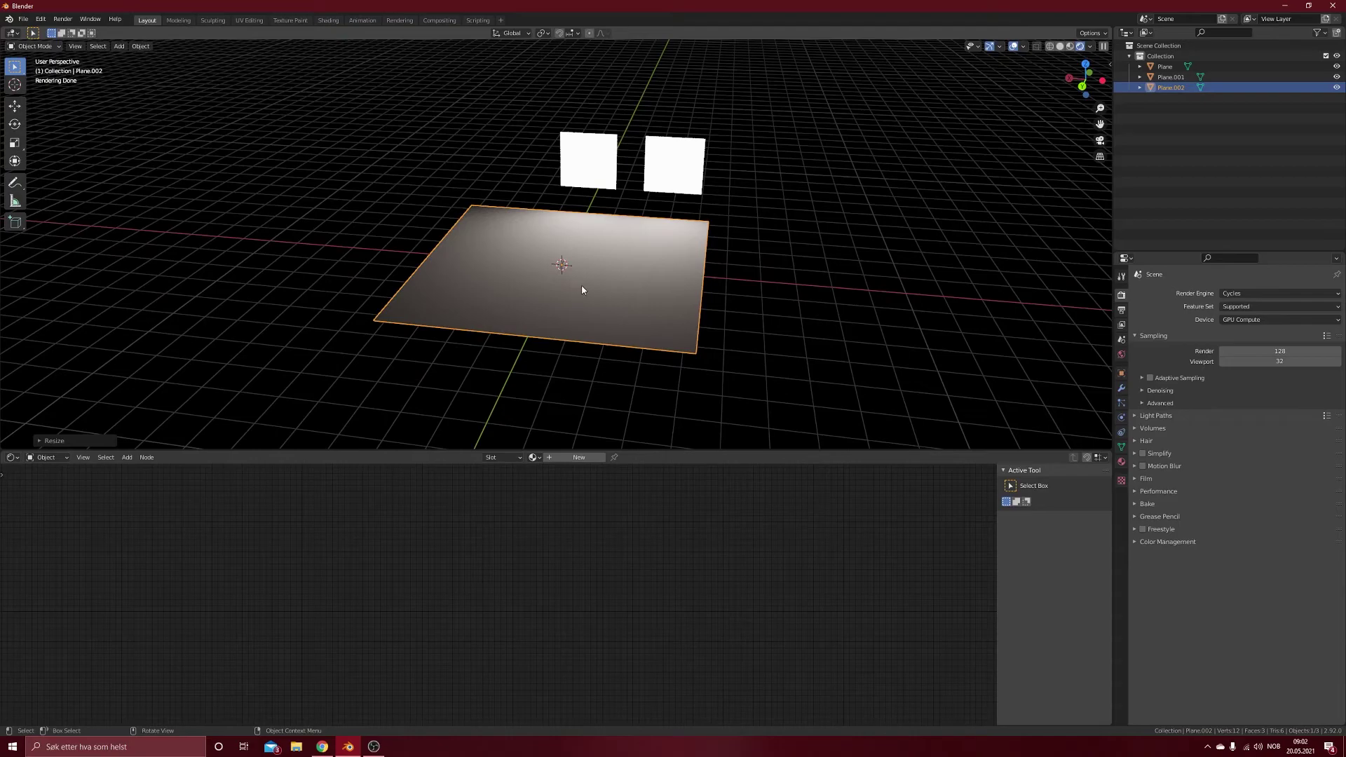
Apply the floor plane's scale so its enlarged size becomes the object's base scale
key("ctrl+a")
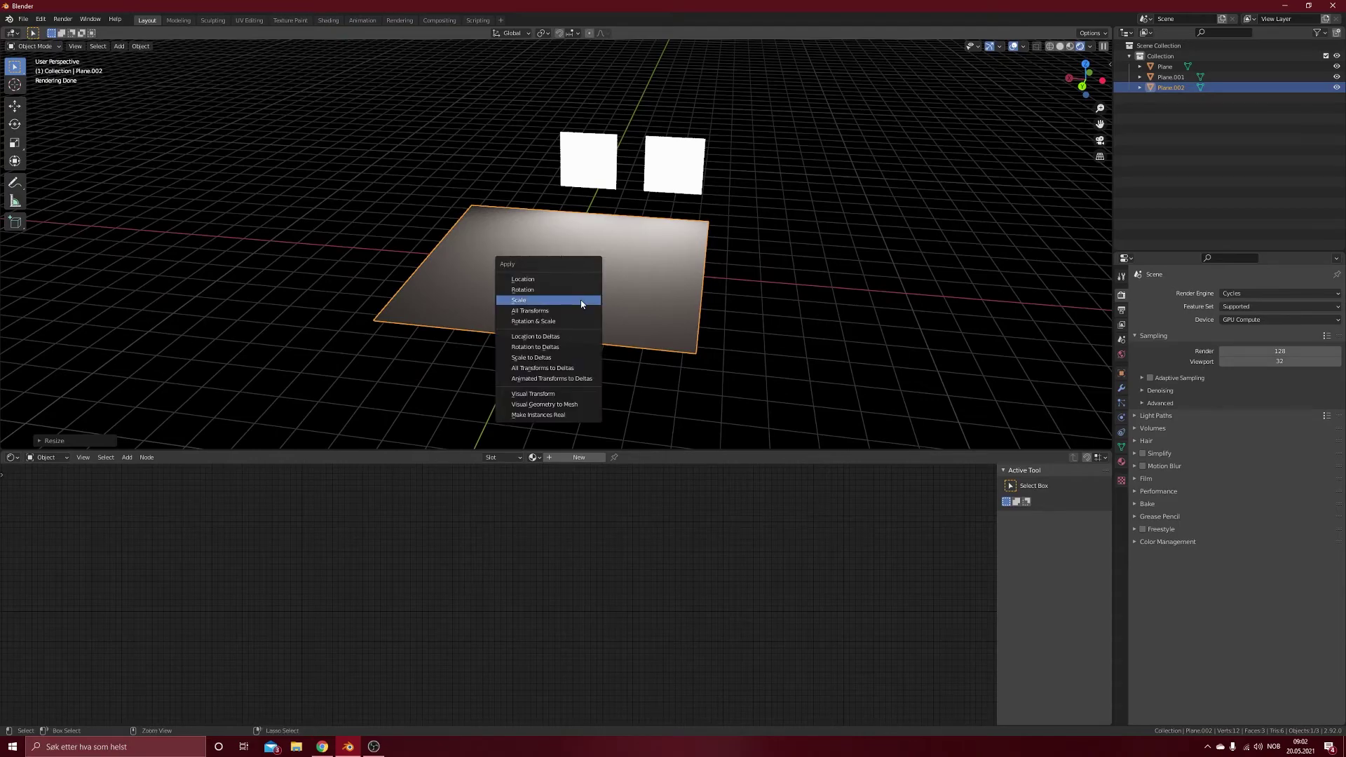
left_click(546, 306)
middle_click_drag(597, 308, 662, 310)
scroll(652, 309, "up", 4)
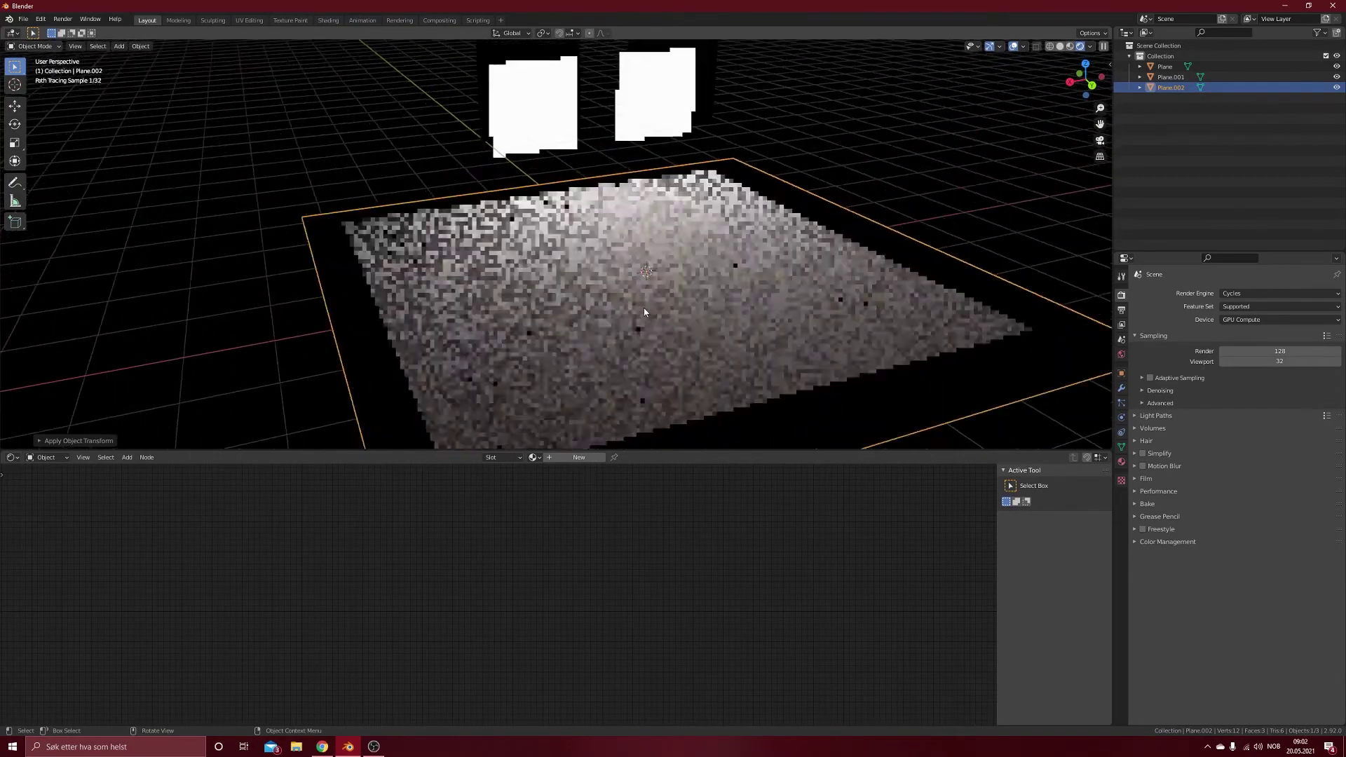
Create a new material on the floor plane and add a Brick Texture node before the Principled BSDF
left_click(563, 458)
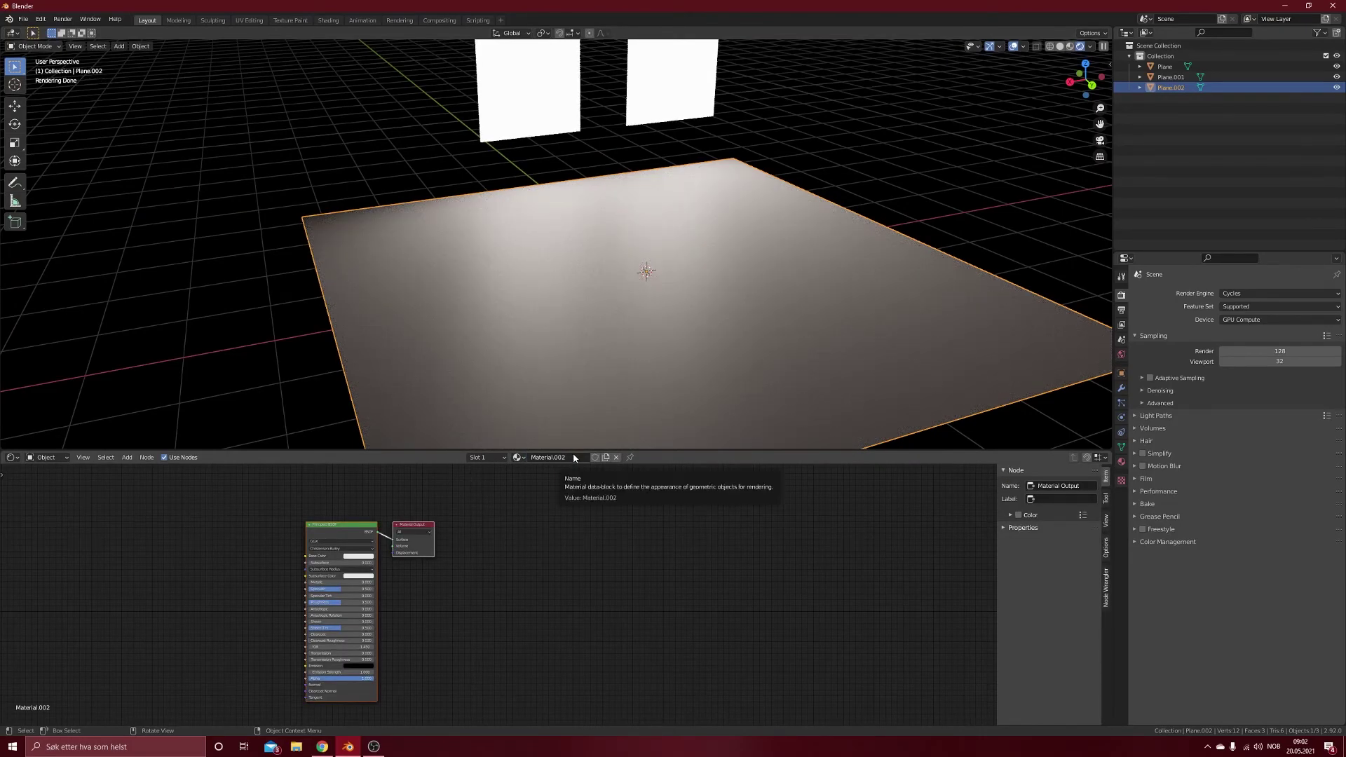
middle_click_drag(450, 595, 680, 558)
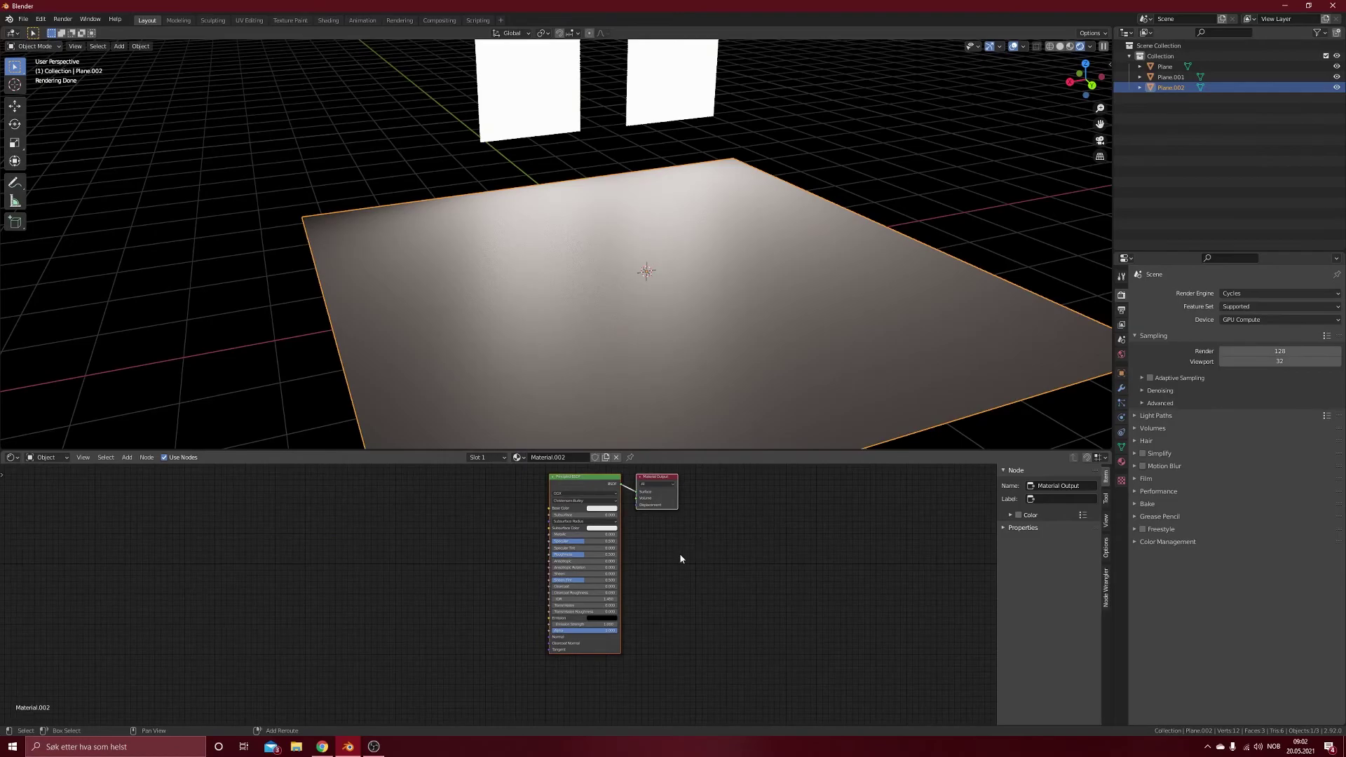
key("shift+a")
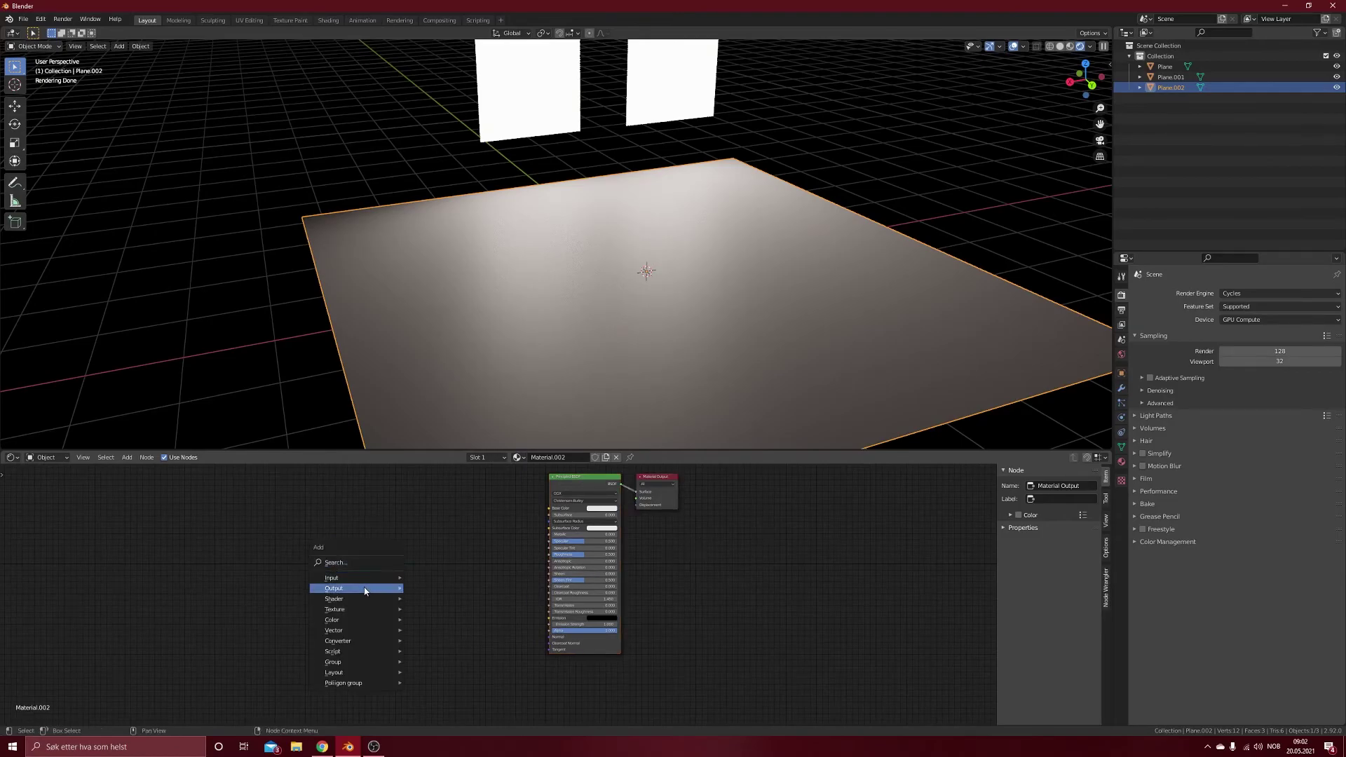
mouse_move(356, 610)
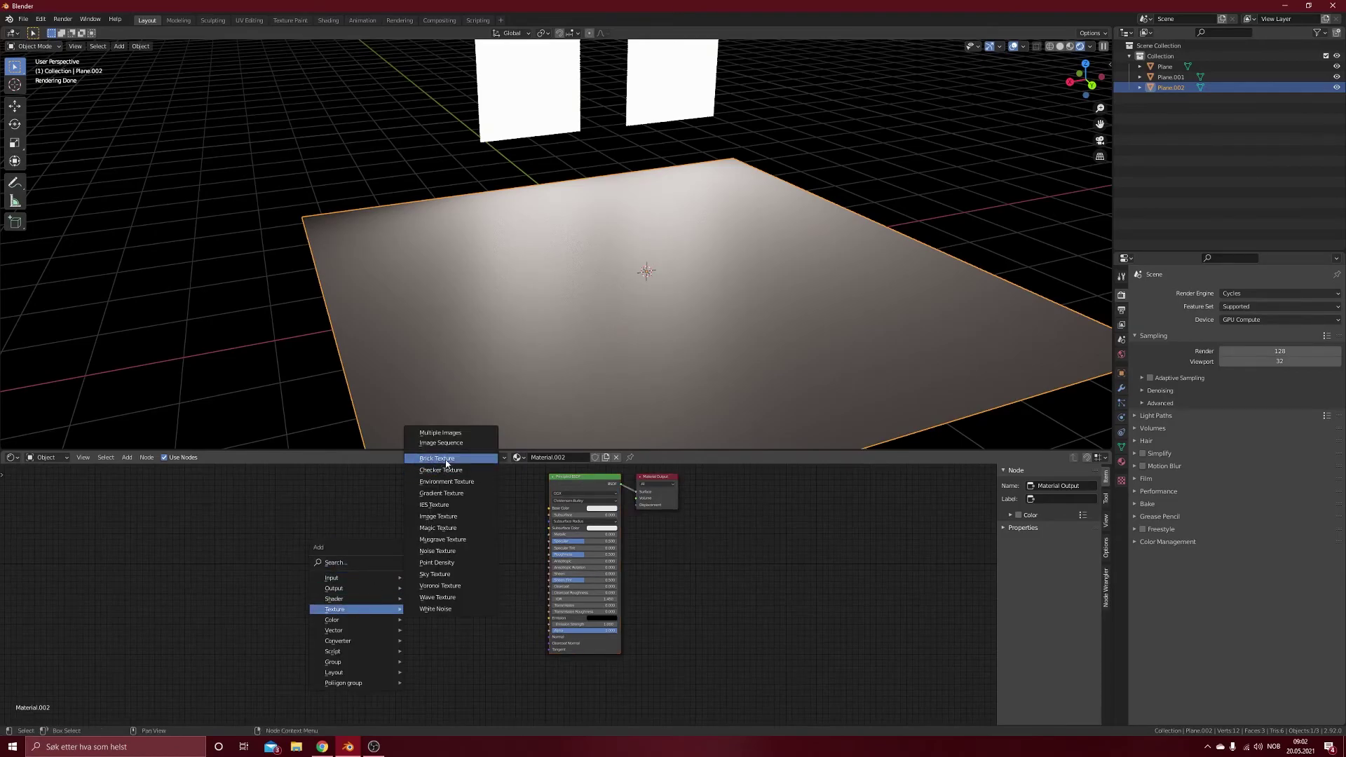
left_click(438, 458)
left_click(338, 616)
scroll(403, 625, "up", 1)
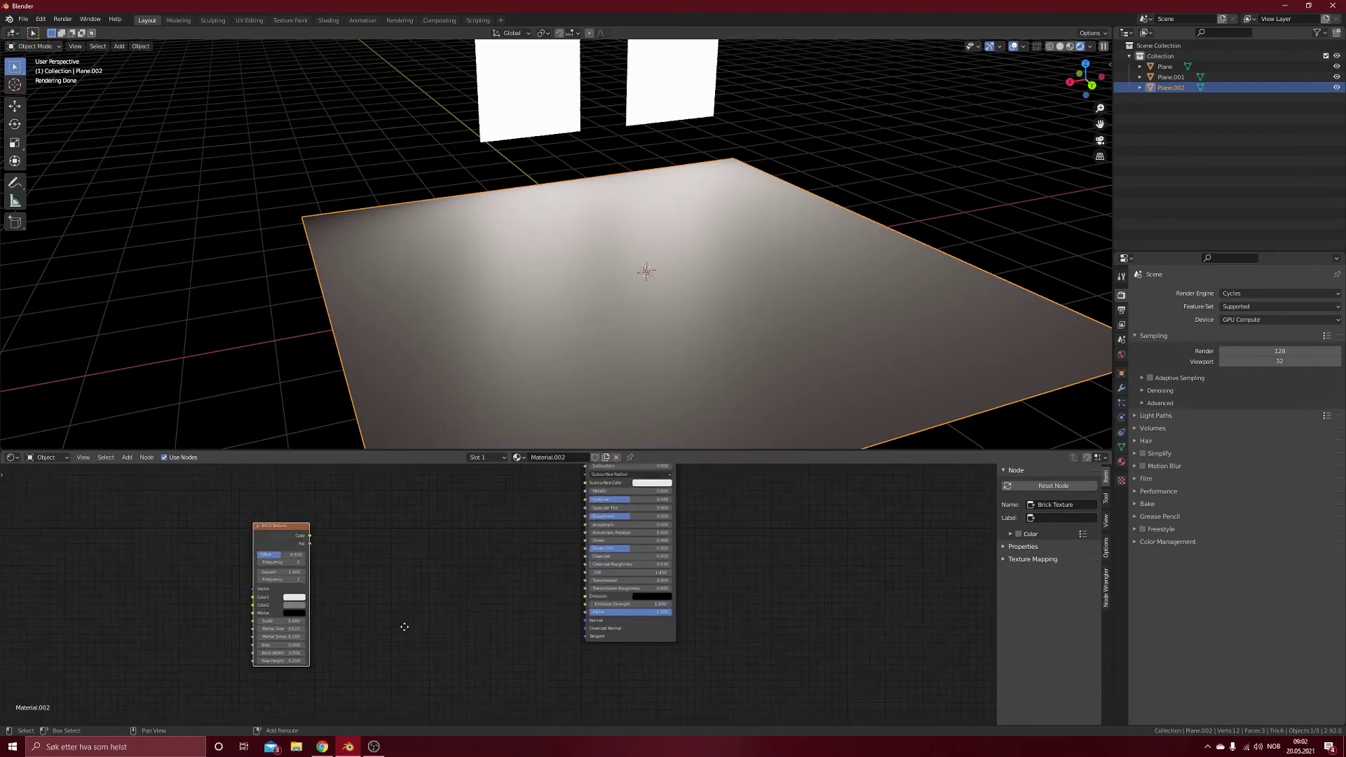
middle_click_drag(402, 625, 502, 583)
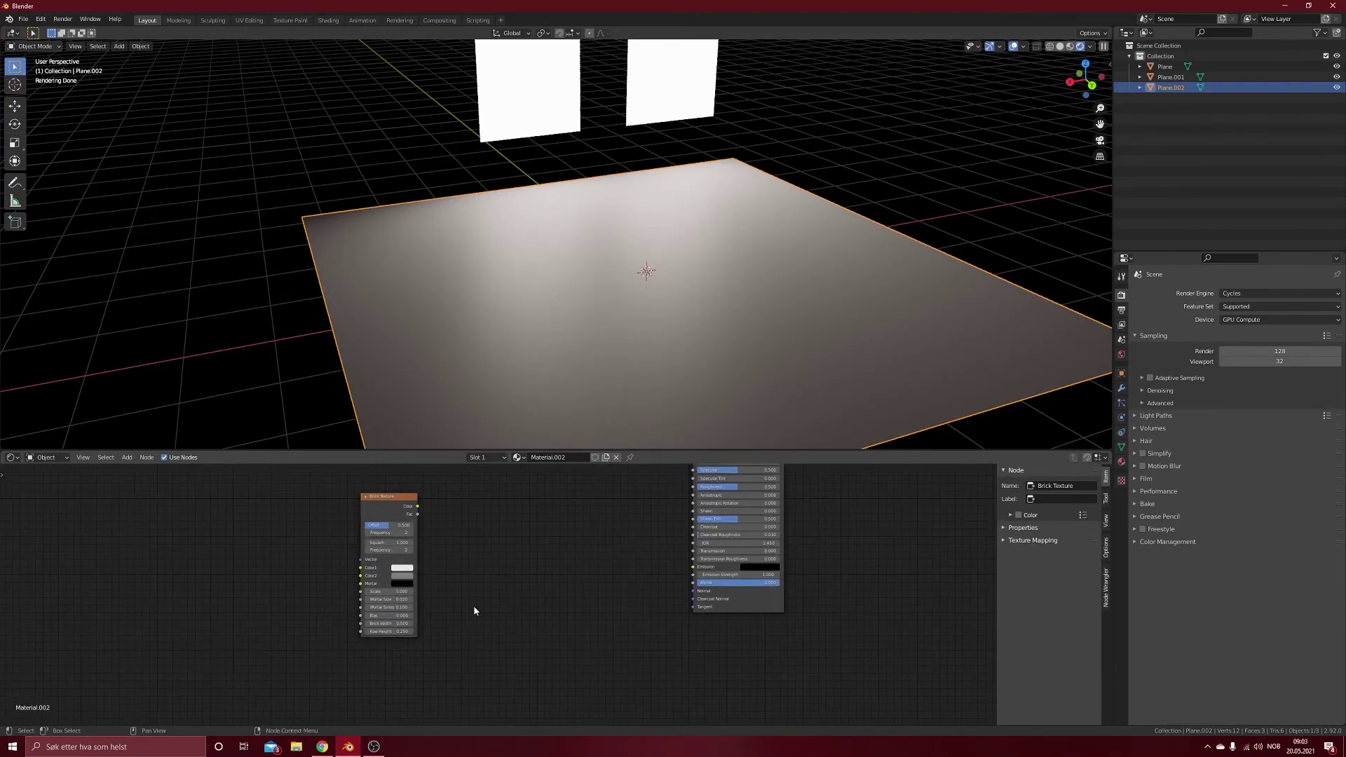
Add a Displacement node below the Principled BSDF and connect it to the Material Output's Displacement input
key("shift+a")
left_click(495, 558)
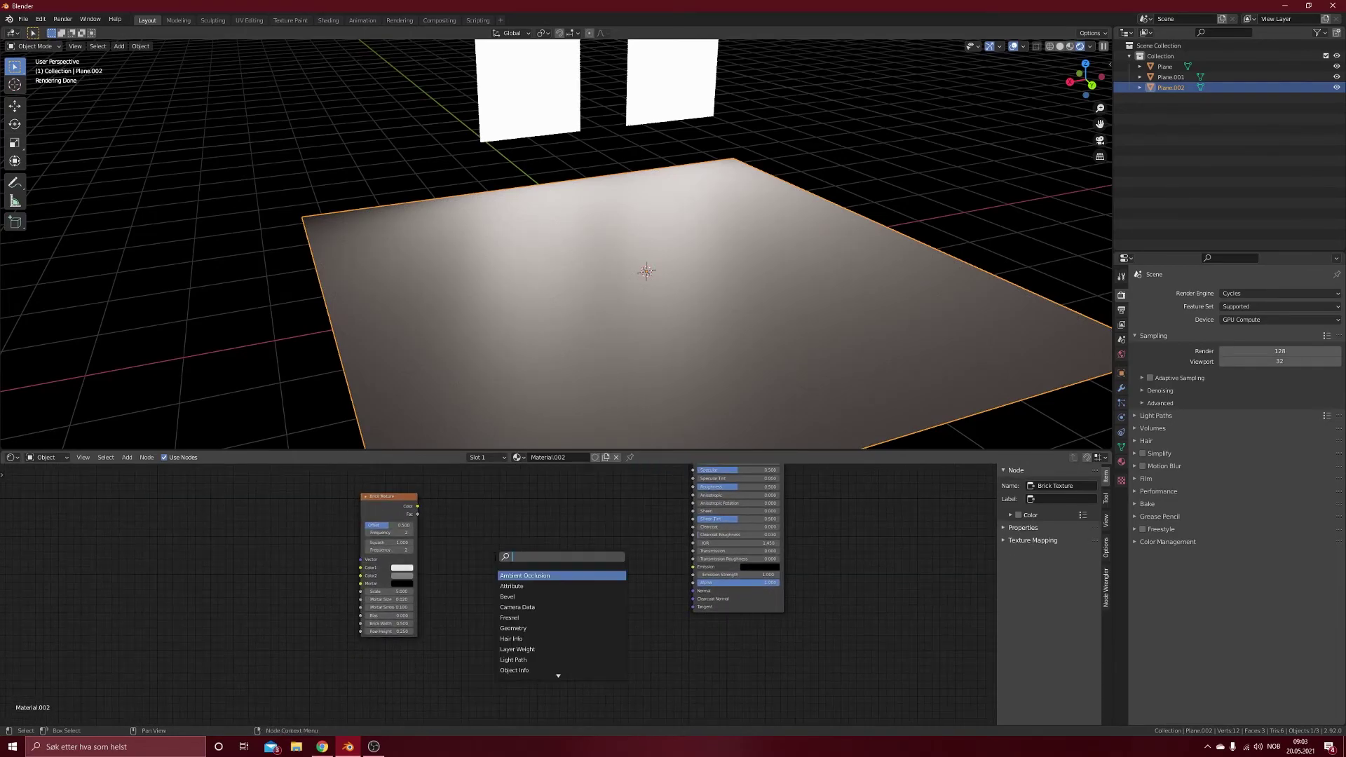
type("disp")
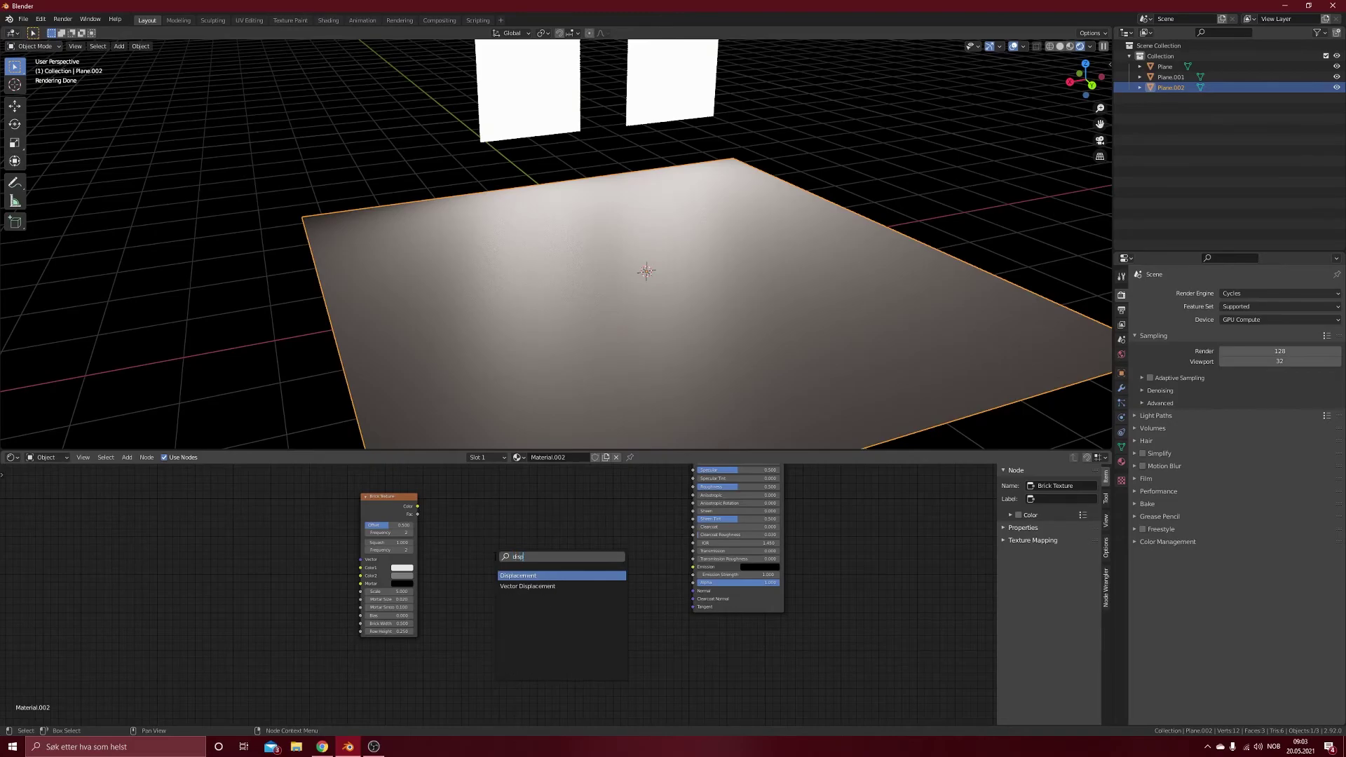
left_click(541, 576)
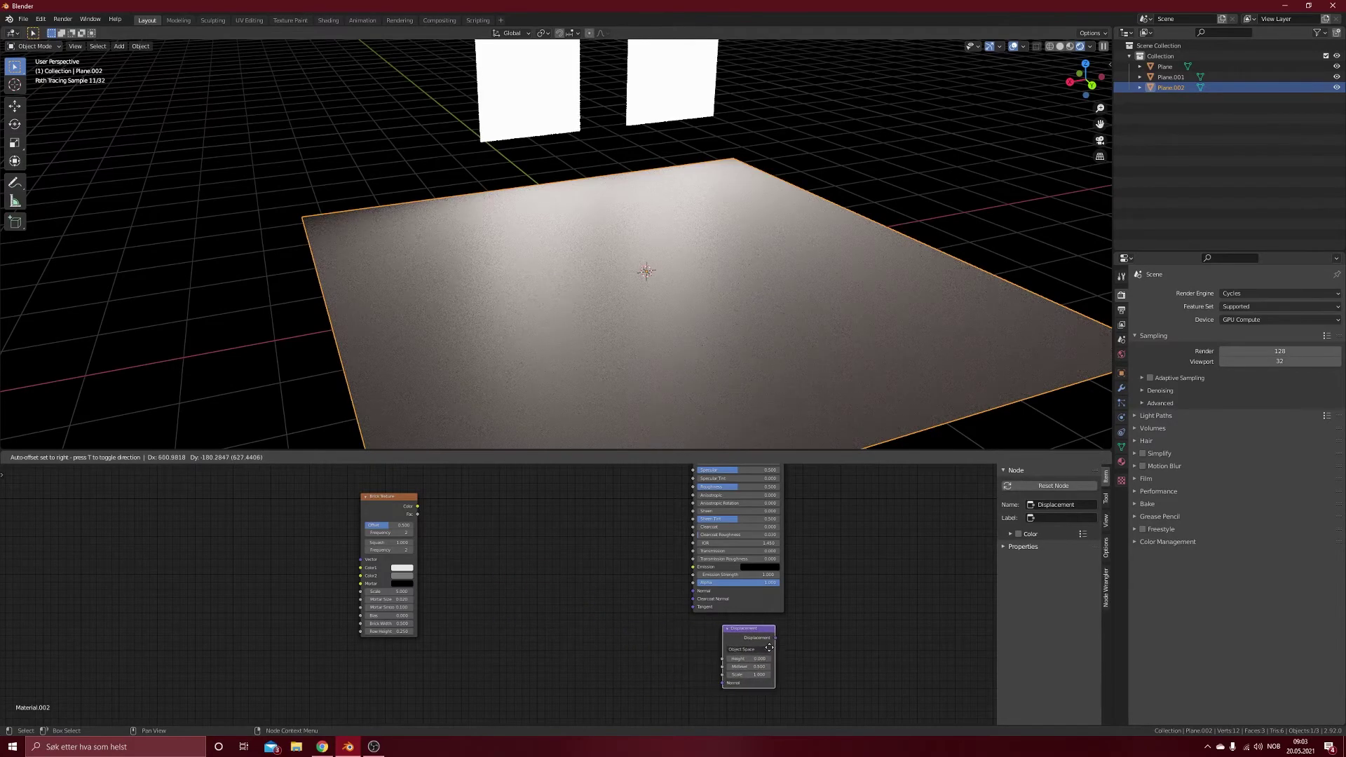
left_click(750, 649)
middle_click_drag(827, 565, 597, 588)
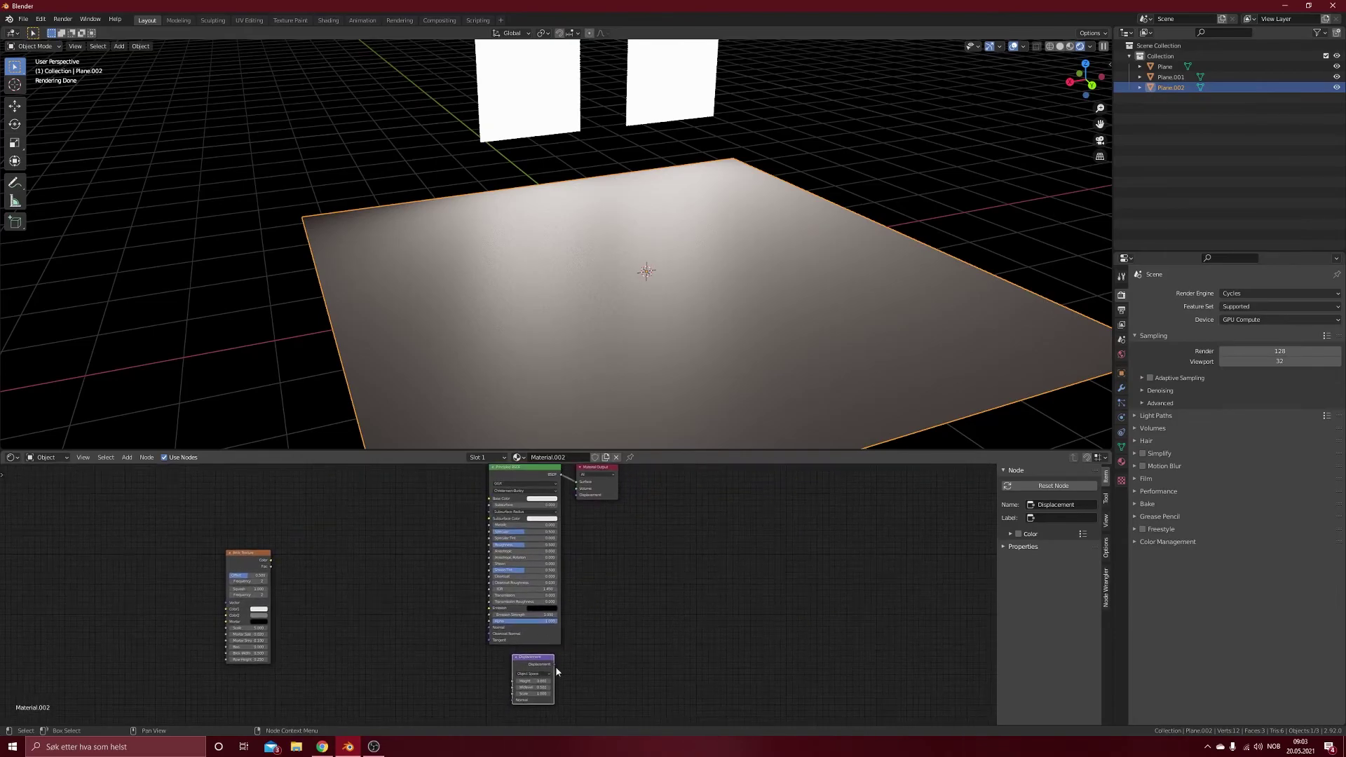
left_click_drag(558, 664, 576, 495)
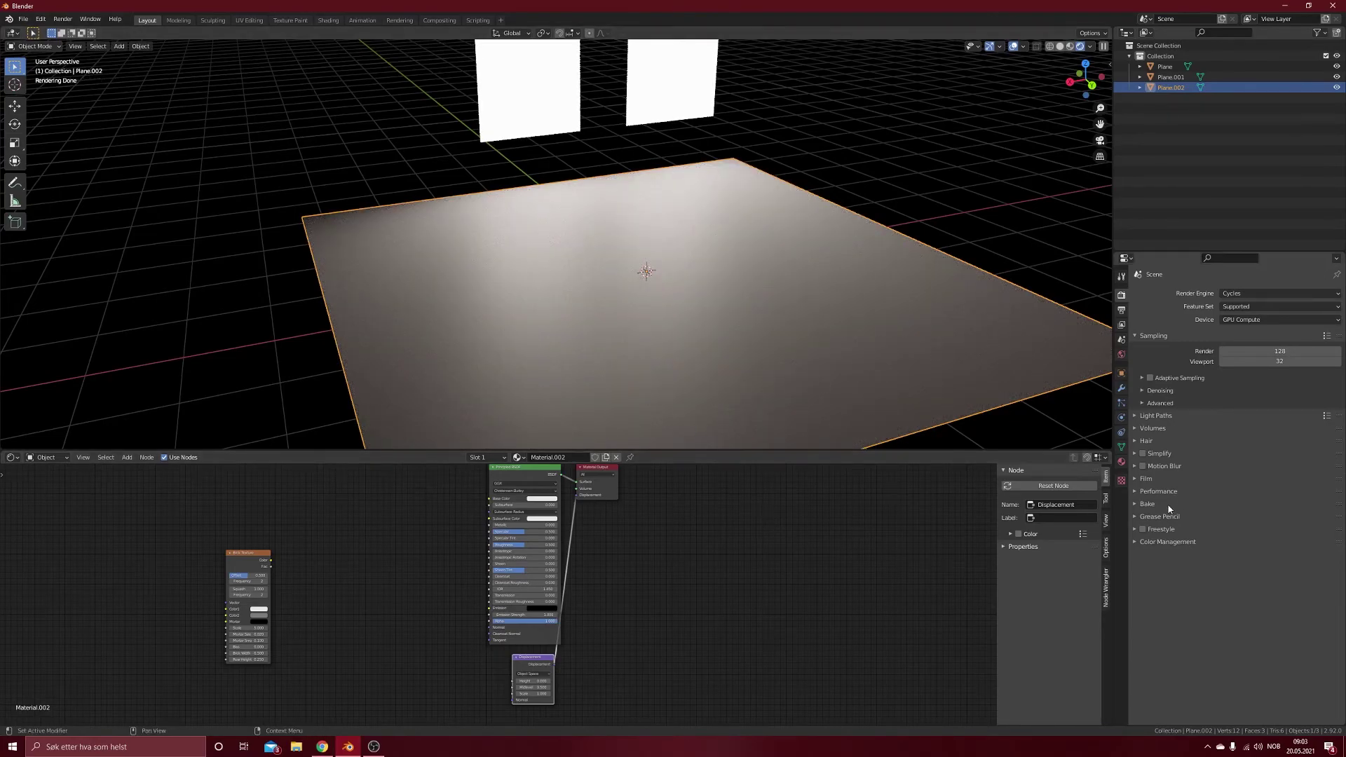
Set the floor material's surface displacement method to Displacement and Bump in its material settings
left_click(1122, 461)
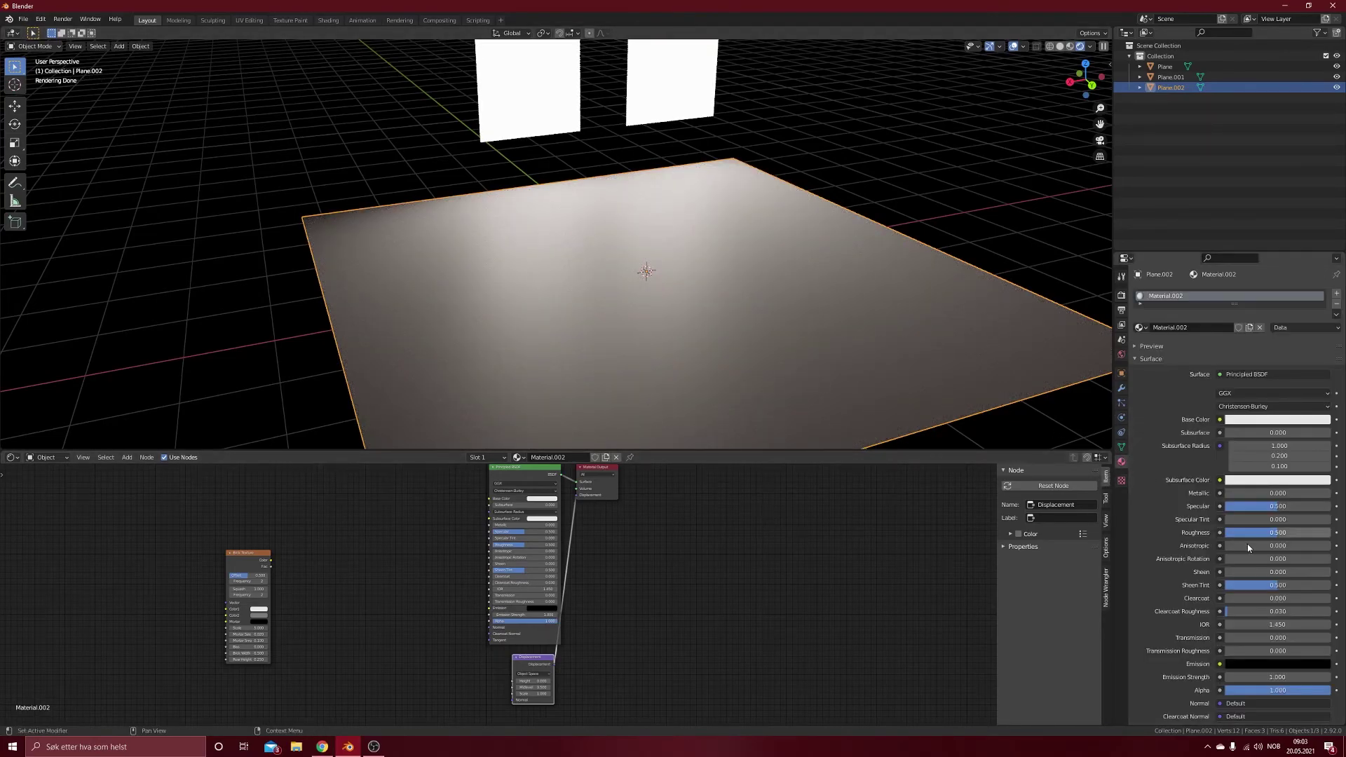
scroll(1249, 547, "down", 10)
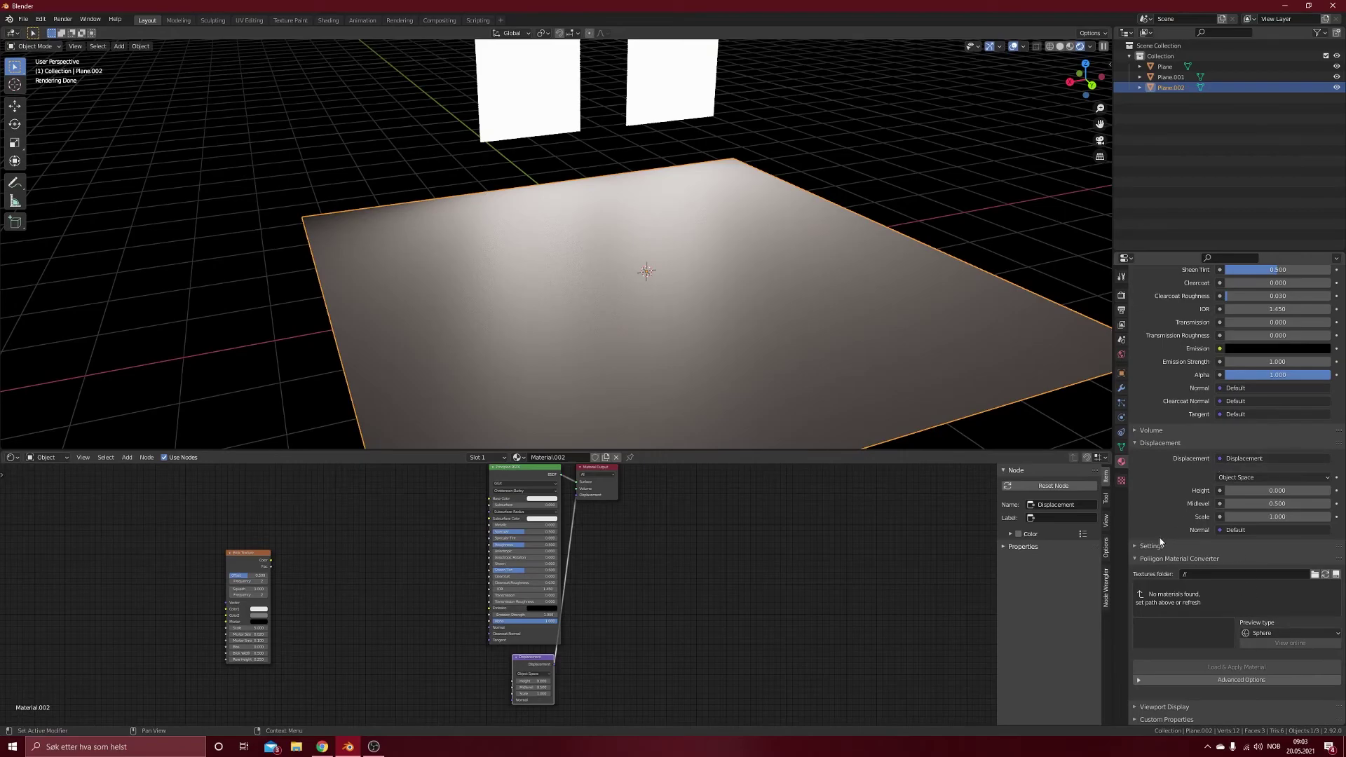
left_click(1138, 546)
left_click(1259, 615)
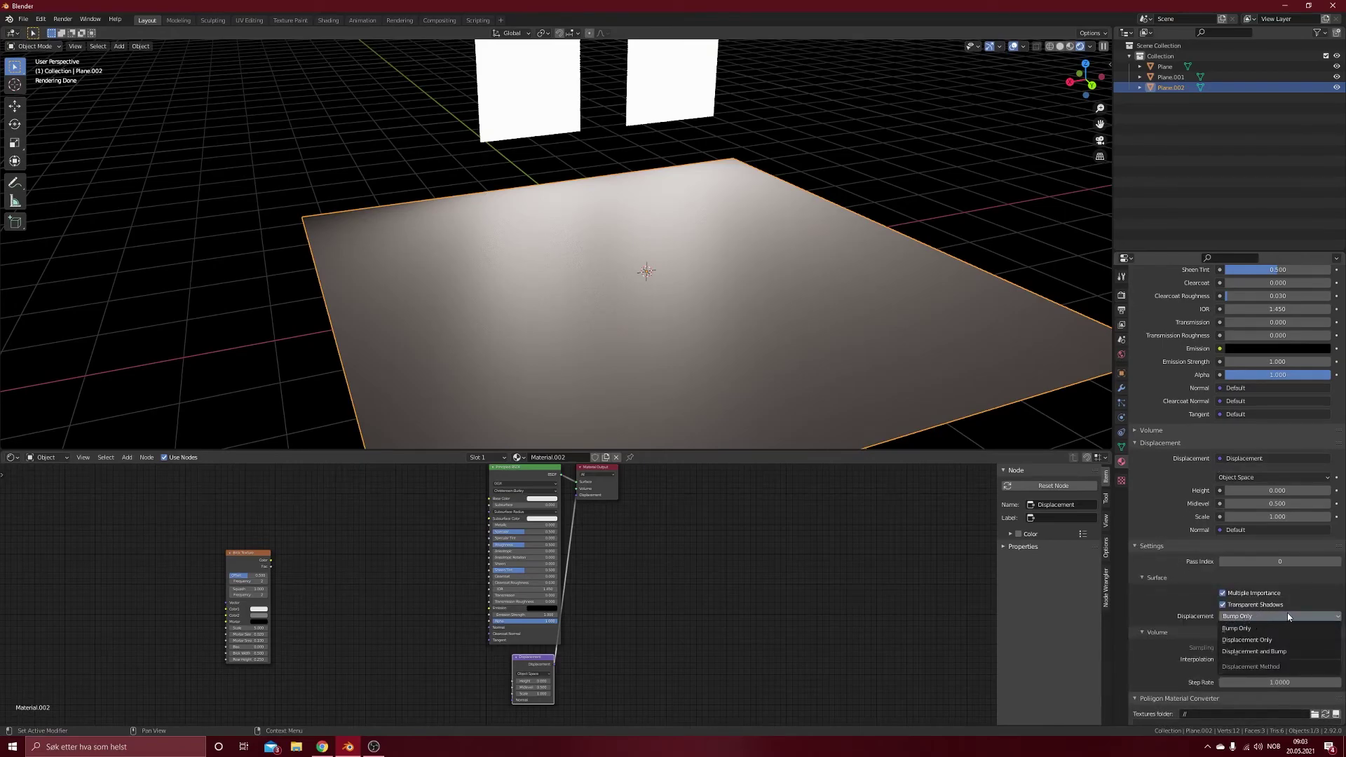
left_click(1274, 653)
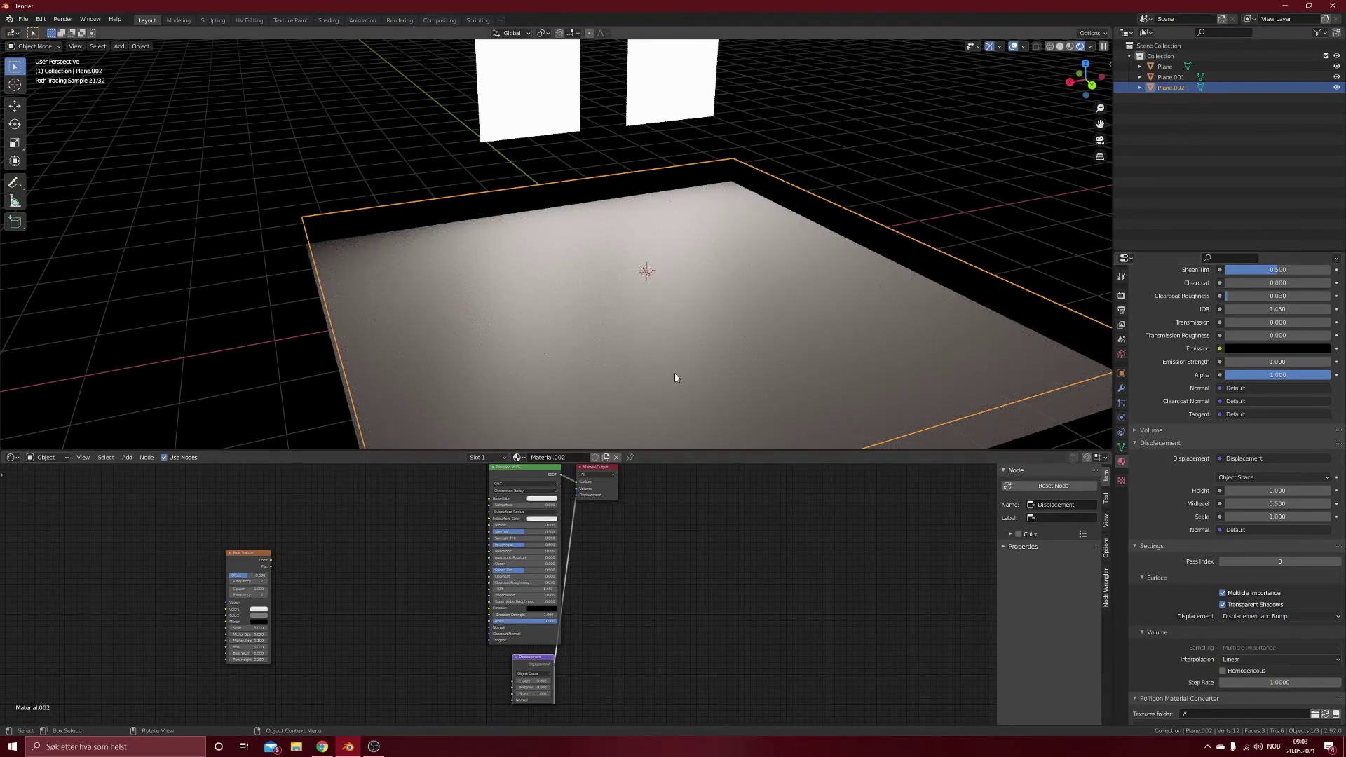
middle_click_drag(674, 373, 650, 348)
scroll(698, 368, "down", 3)
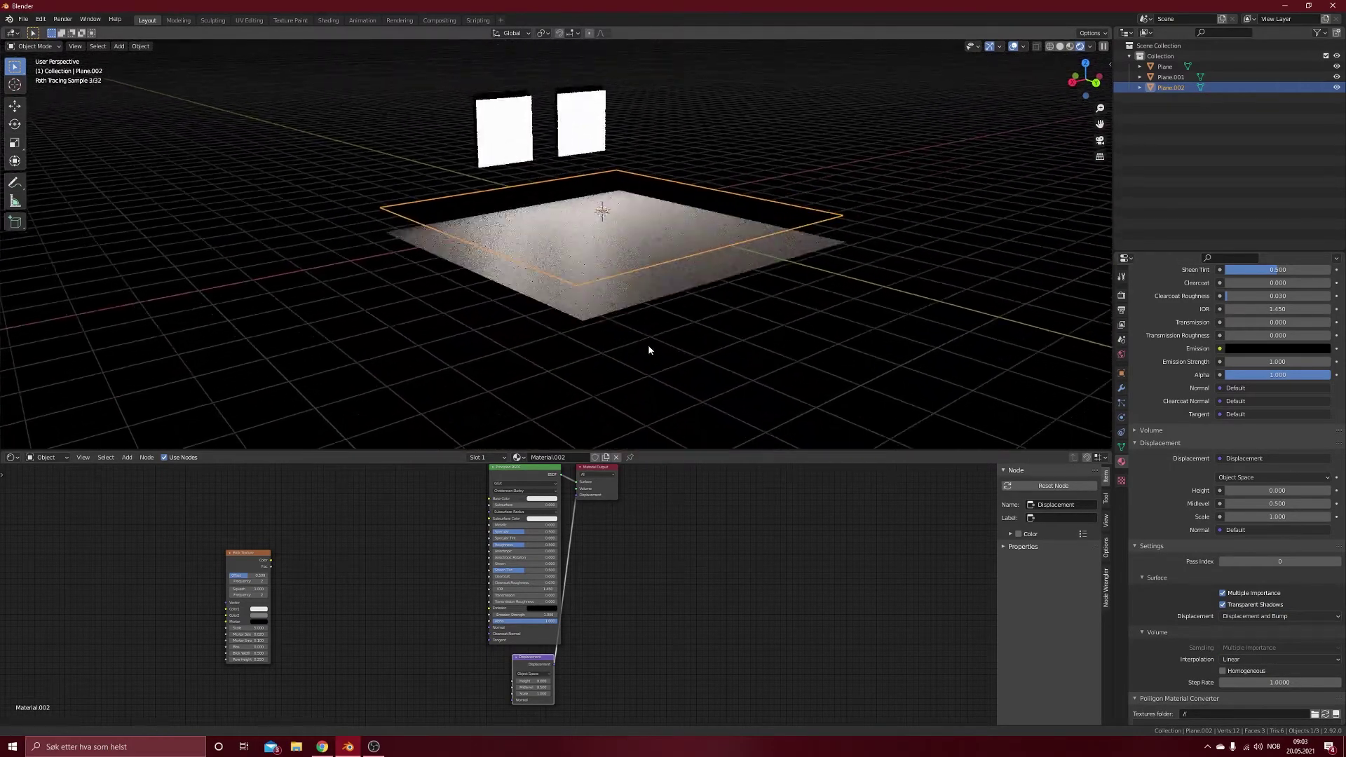
scroll(649, 350, "up", 4)
mouse_move(641, 240)
middle_mouse_down()
mouse_move(591, 255)
mouse_move(617, 263)
mouse_move(602, 272)
mouse_move(580, 370)
middle_mouse_up()
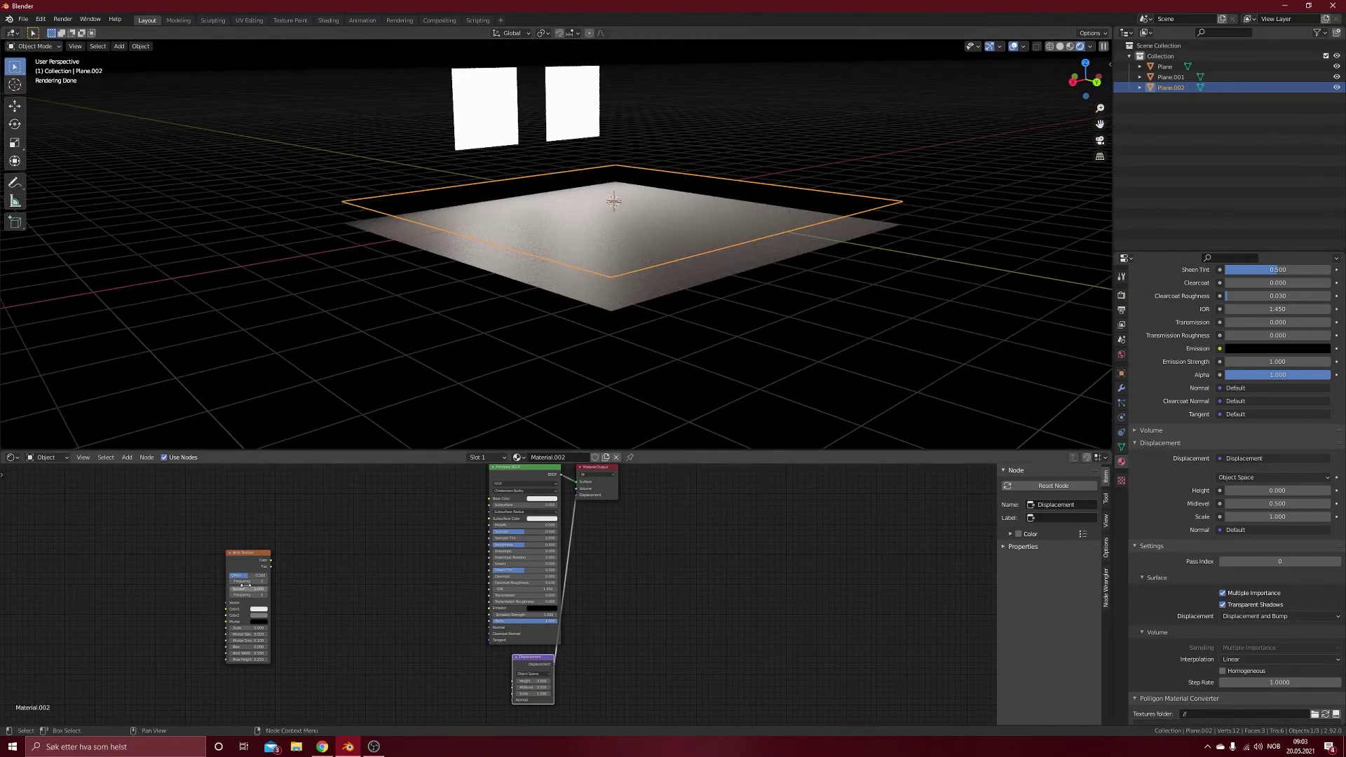
Arrange the Brick Texture and Displacement nodes, and connect the brick Color output to the displacement Height
left_click_drag(256, 558, 294, 557)
left_click_drag(524, 659, 415, 615)
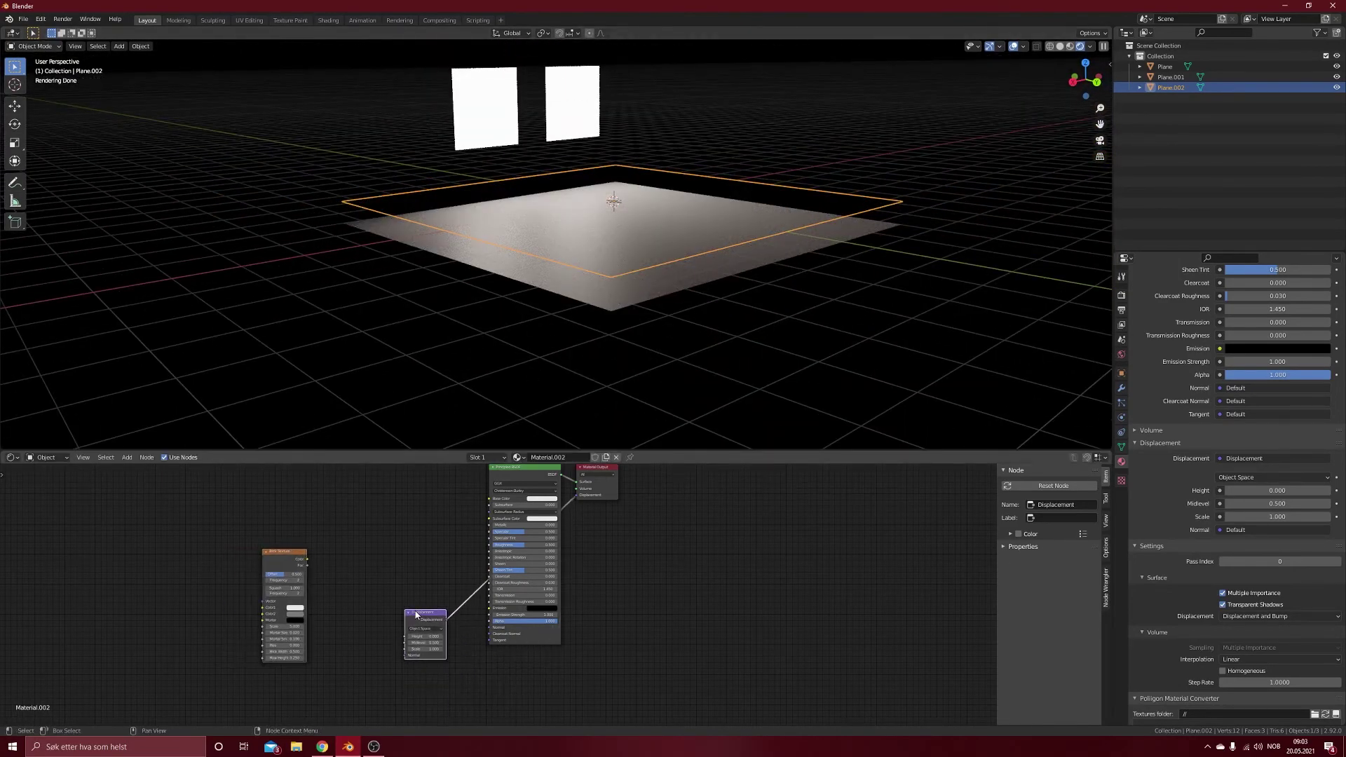
scroll(372, 553, "up", 2)
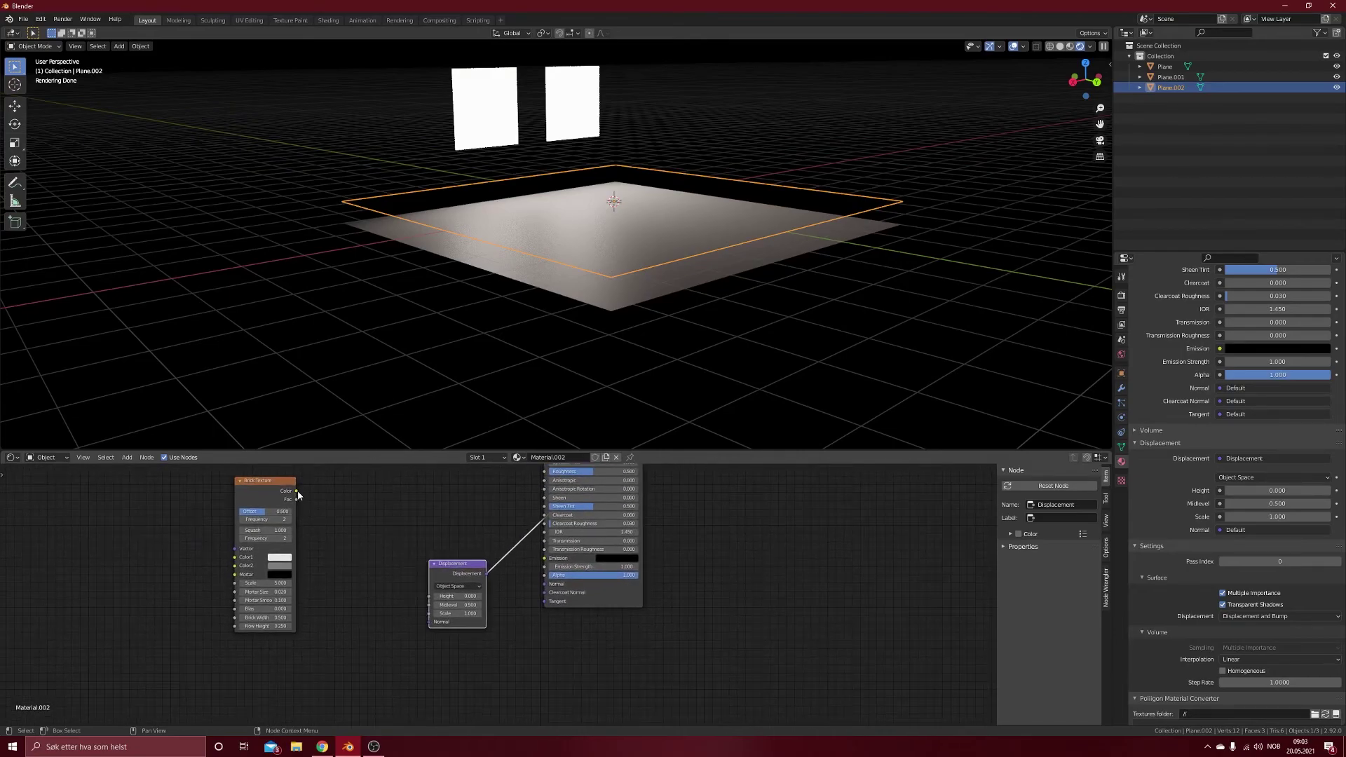
left_click_drag(297, 495, 428, 595)
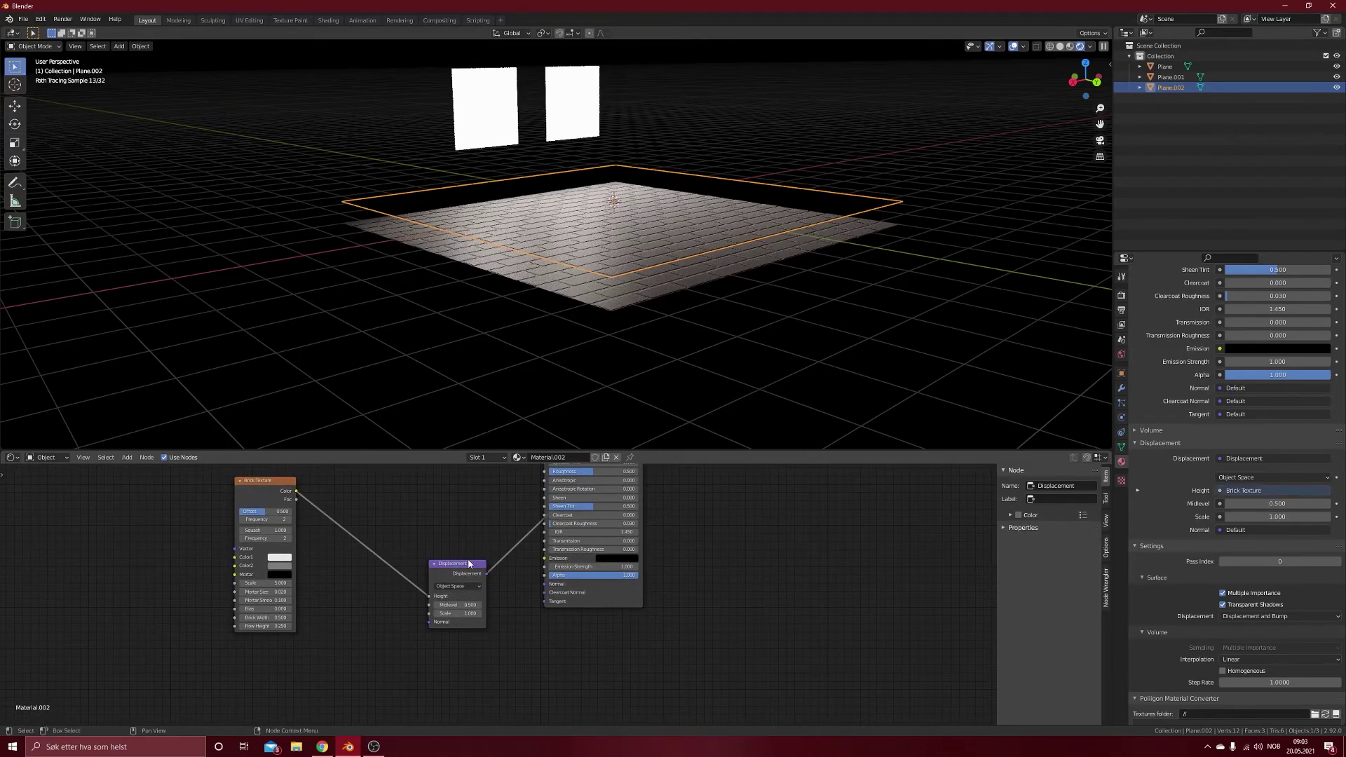
Preview the Brick Texture node's color output directly on the floor and view the brick pattern up close
left_click(279, 488, "ctrl+shift")
middle_click_drag(587, 298, 697, 310)
scroll(568, 365, "up", 1)
scroll(568, 364, "up", 4)
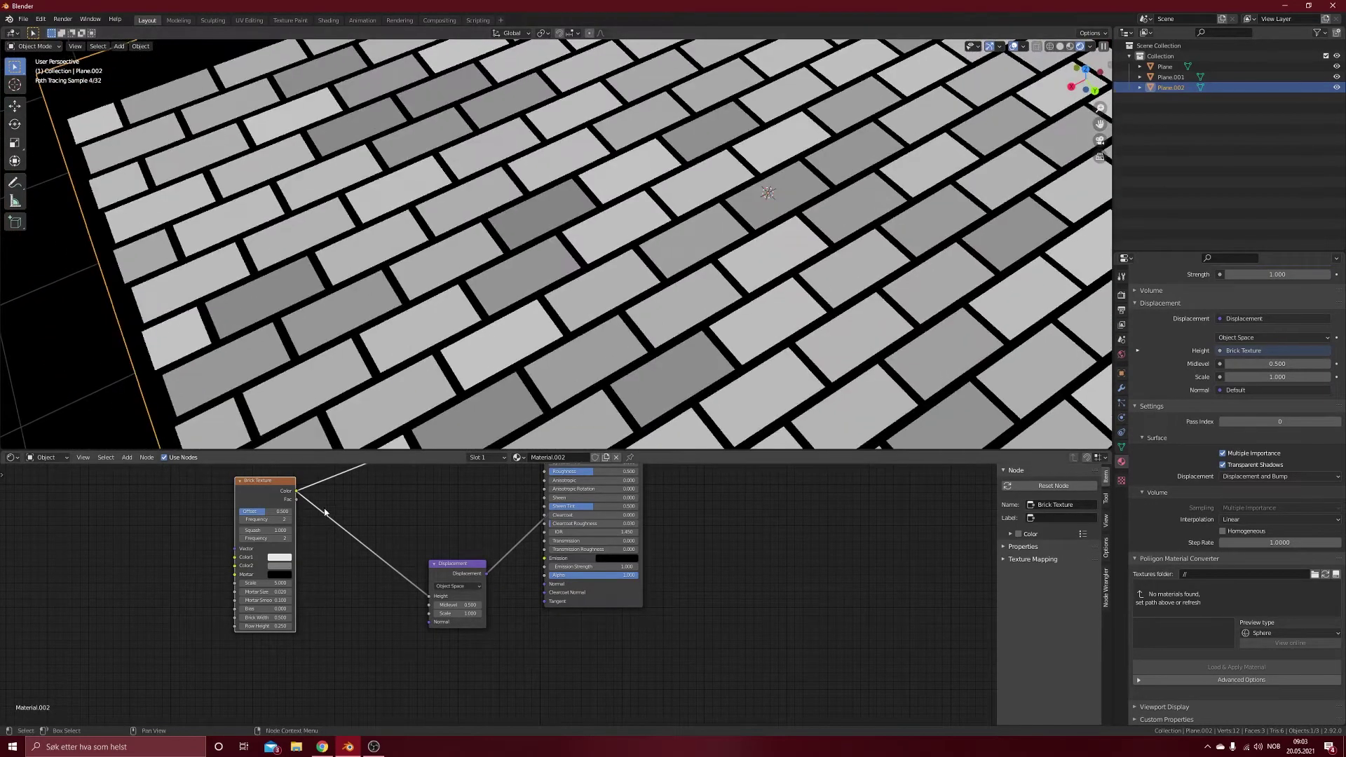
Set the Brick Texture's Color2 to white
left_click(282, 567)
left_click_drag(339, 481, 339, 450)
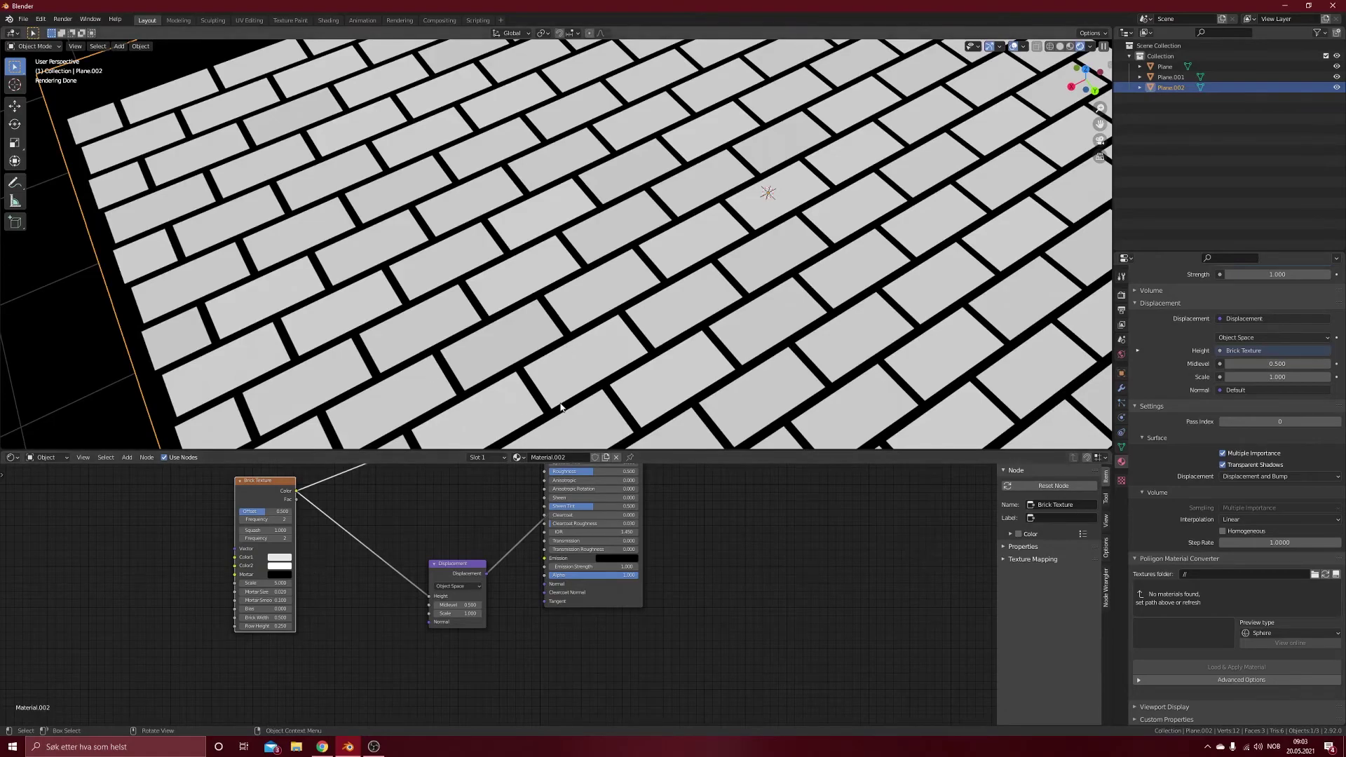
middle_click_drag(577, 361, 657, 230)
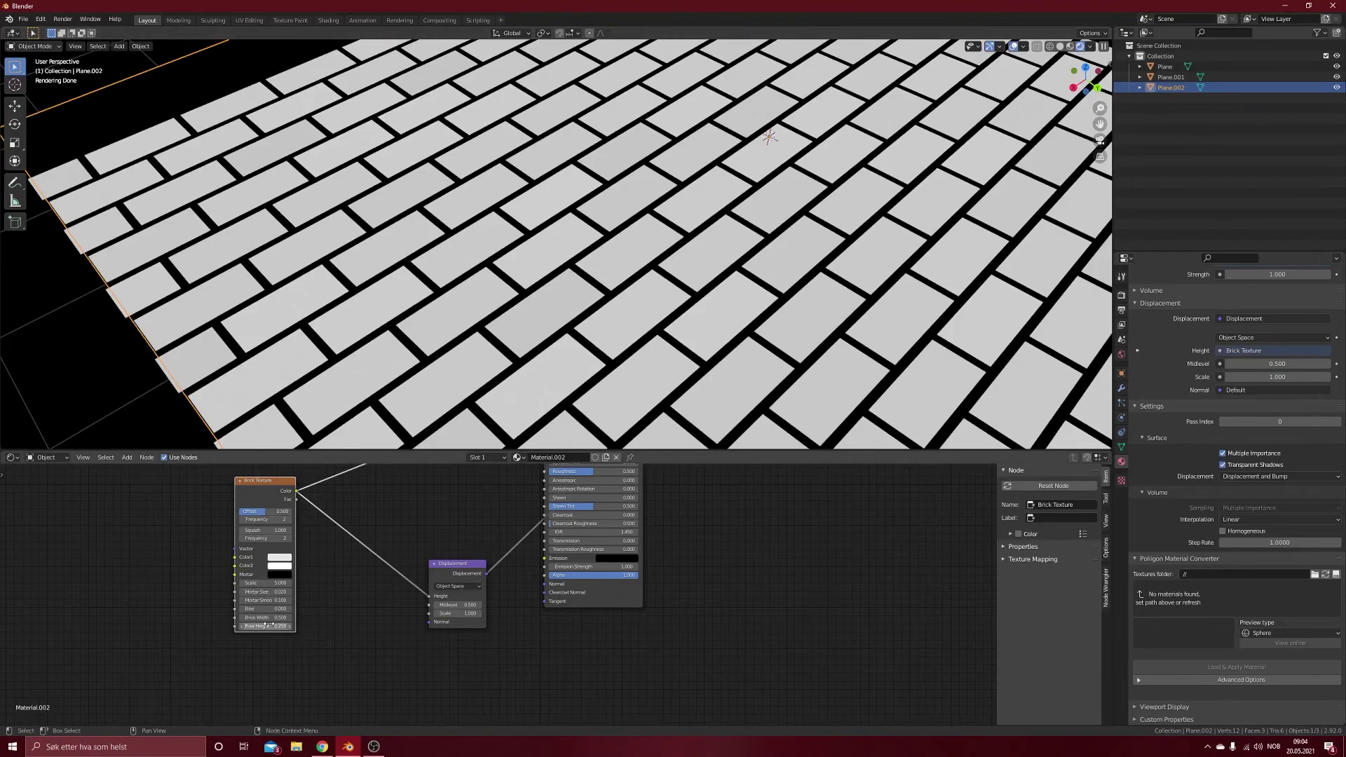
Set the Brick Texture's Brick Width to 0.25 to match its row height
scroll(370, 655, "up", 3)
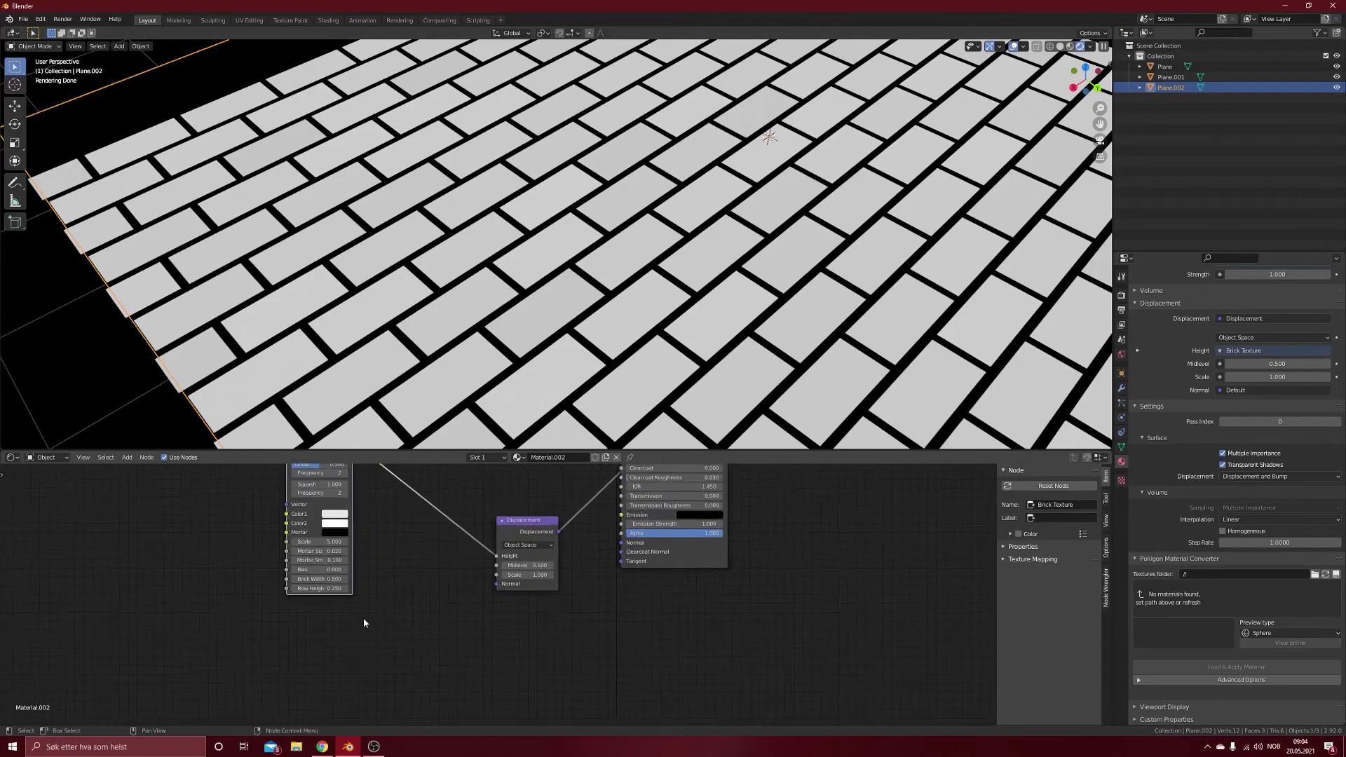
left_click(292, 576)
type("0.5")
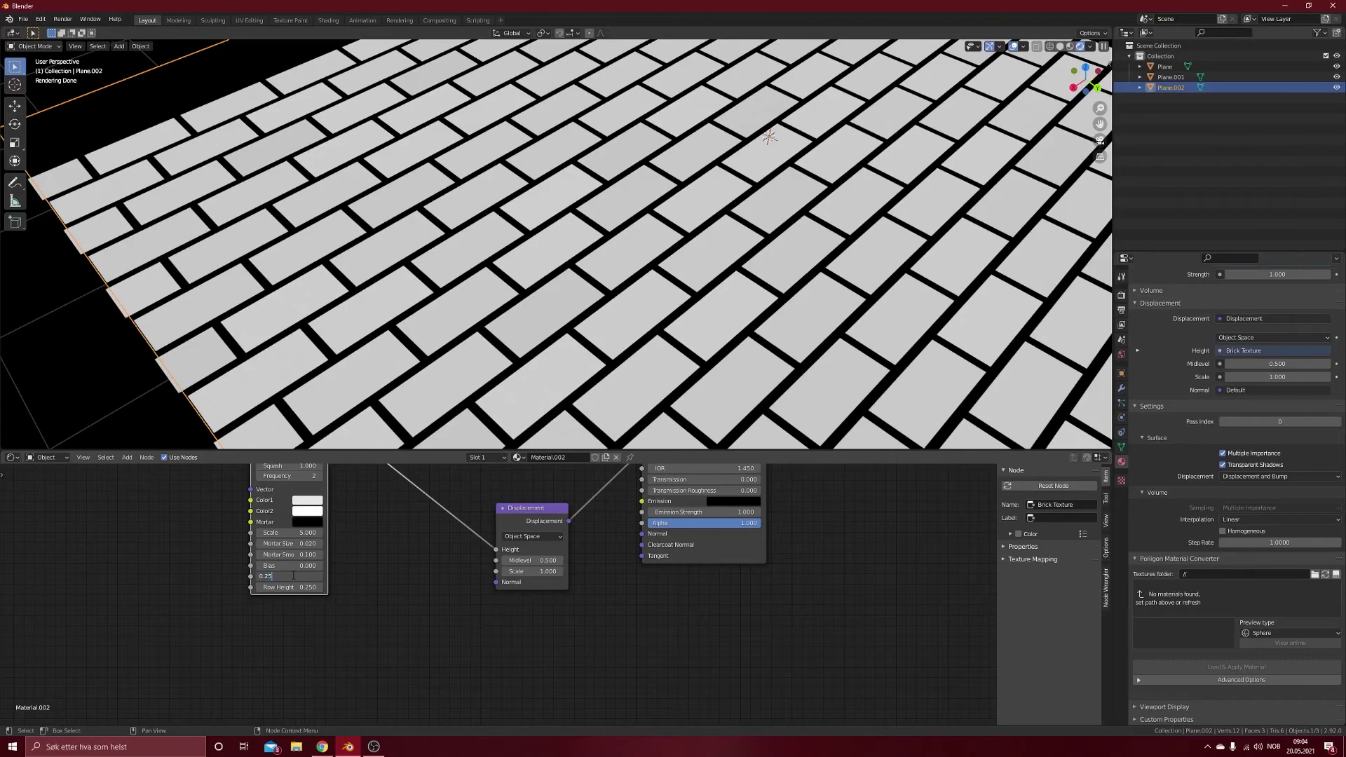
key("Return")
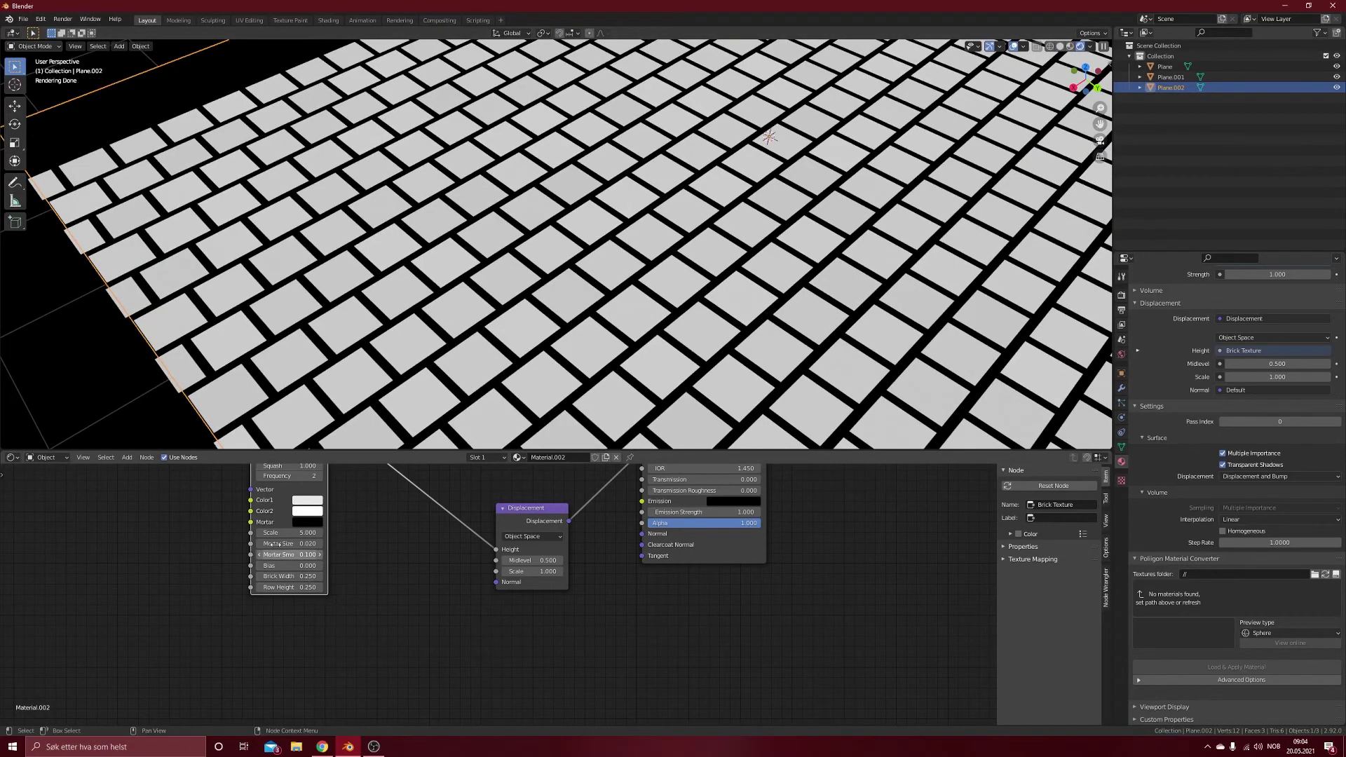
Set the Brick Texture's Offset to 1 to align the rows into a square tile grid
middle_click_drag(346, 493, 351, 546)
left_click(294, 498)
type("1")
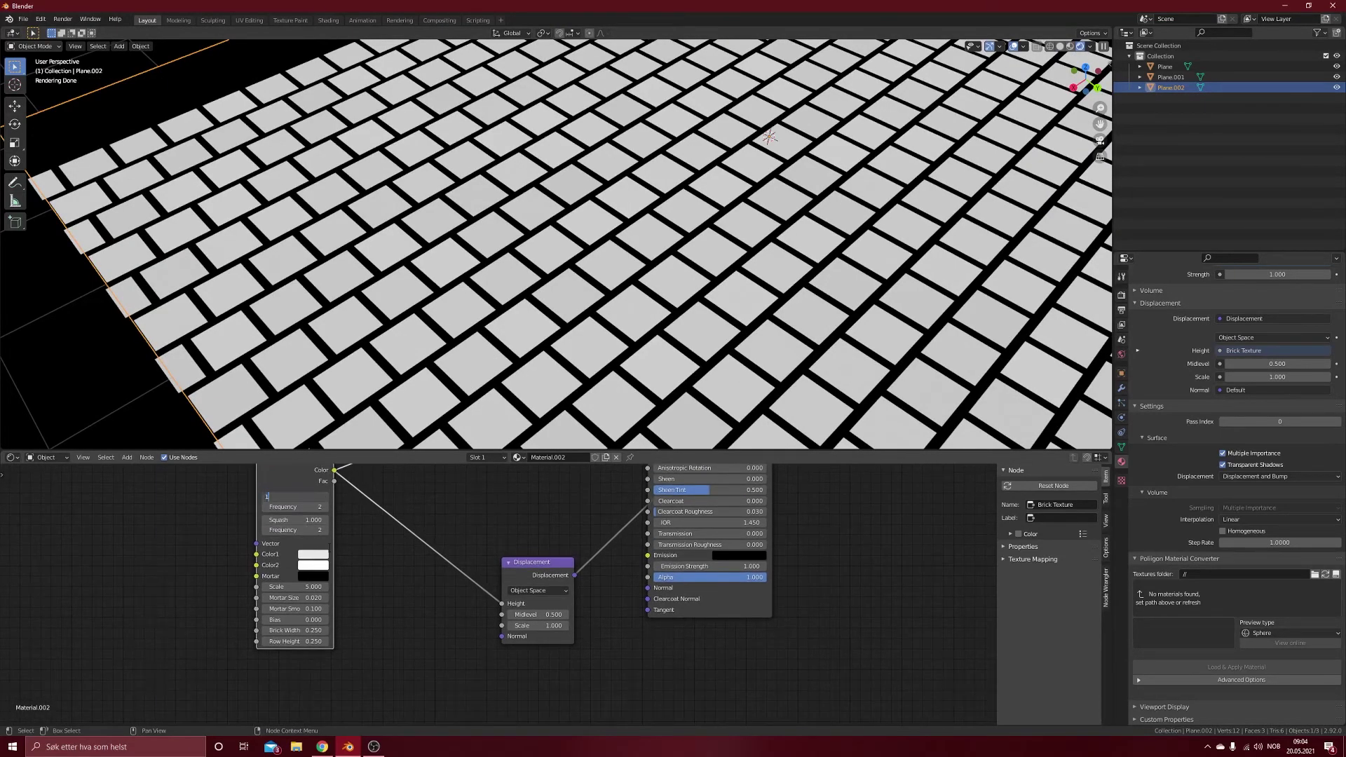
key("Return")
scroll(663, 312, "down", 3)
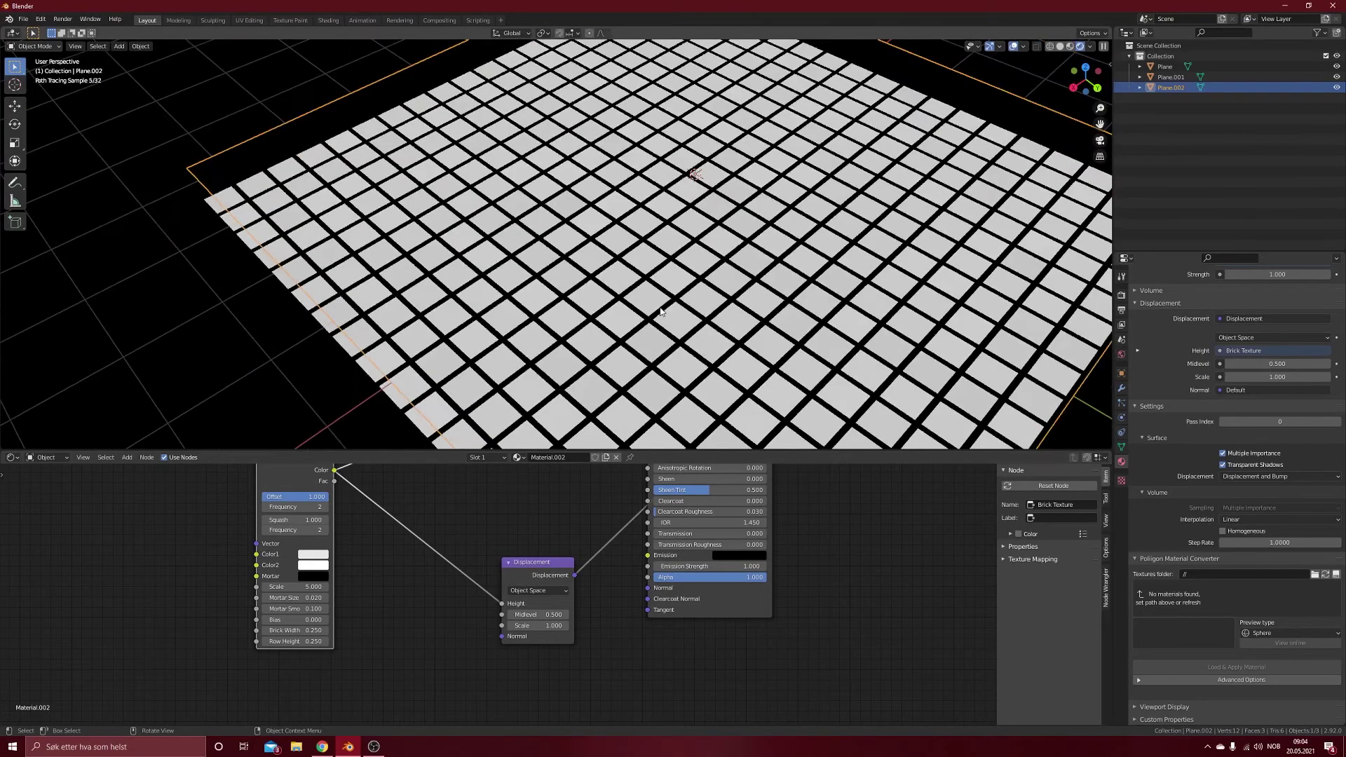
scroll(643, 349, "up", 5)
scroll(468, 574, "down", 2)
Add Texture Coordinate and Mapping nodes to the Brick Texture, feeding the Mapping vector from the Object coordinates
middle_click_drag(465, 571, 575, 581)
key("ctrl+t")
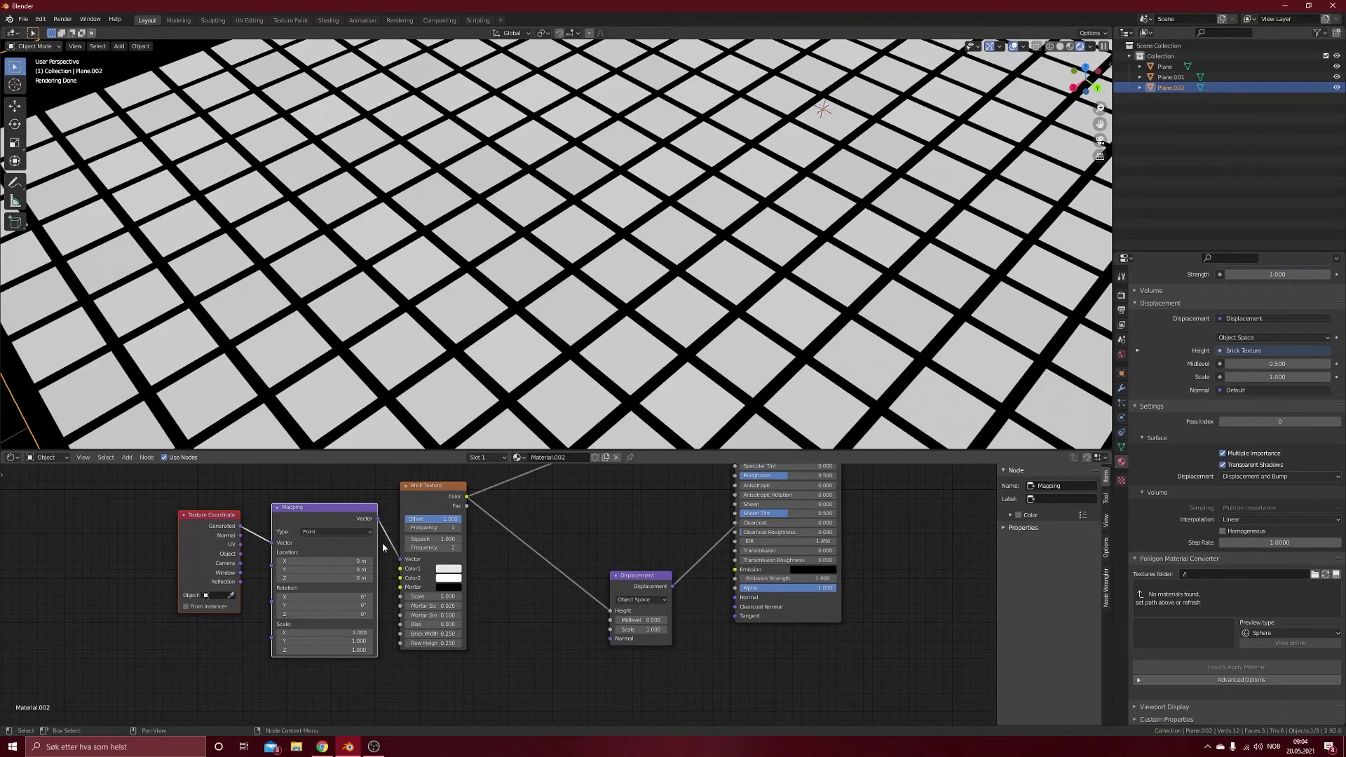
left_click_drag(241, 554, 230, 498)
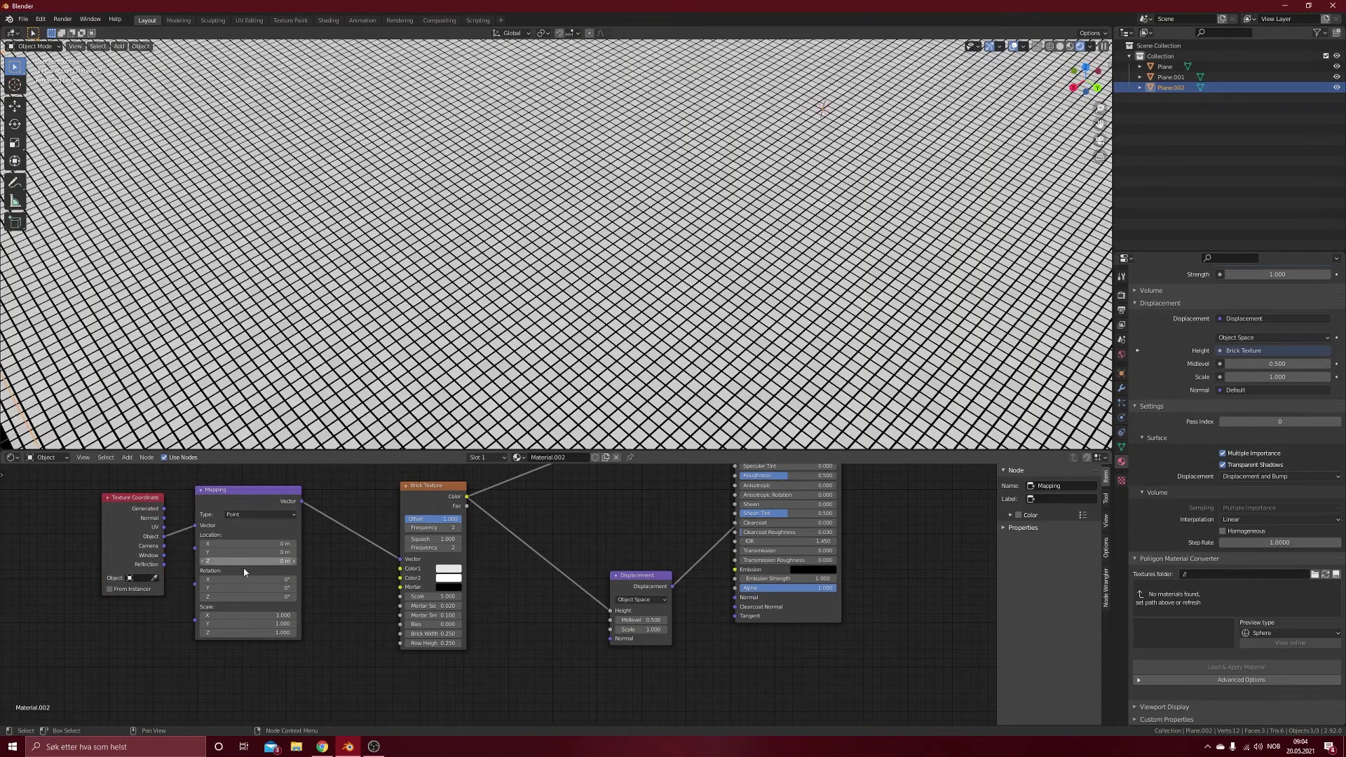
Set the Brick Texture's Scale to 1 to enlarge the floor tiles
scroll(533, 443, "down", 6)
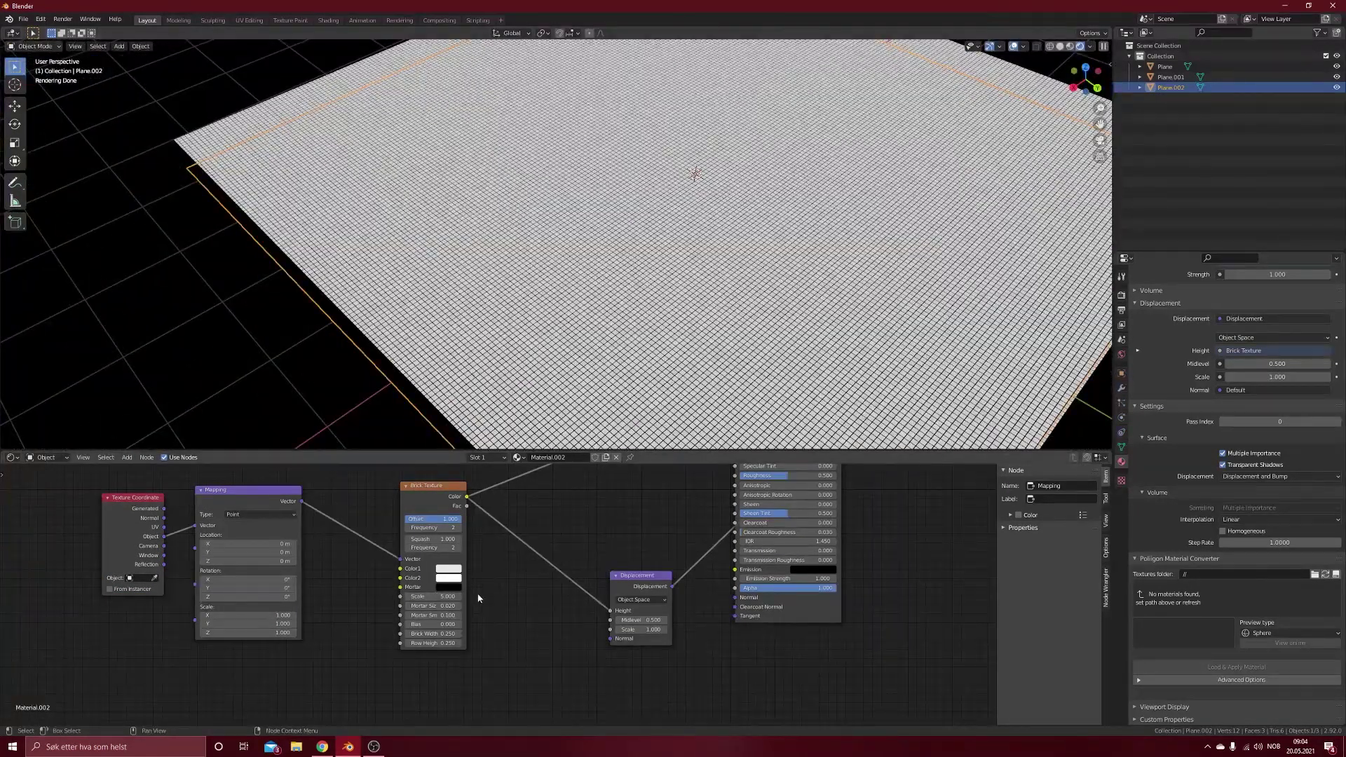
double_click(433, 596)
type("1")
key("Return")
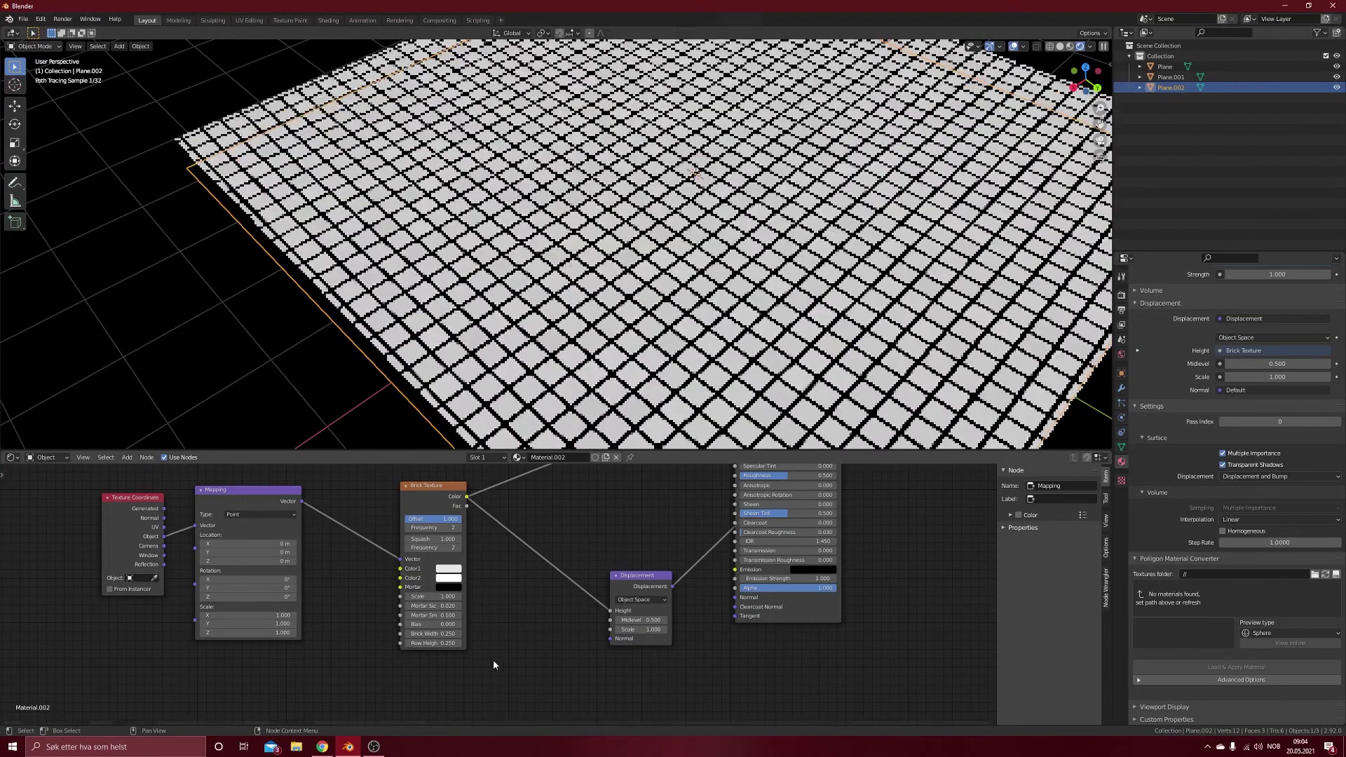
scroll(573, 302, "up", 5)
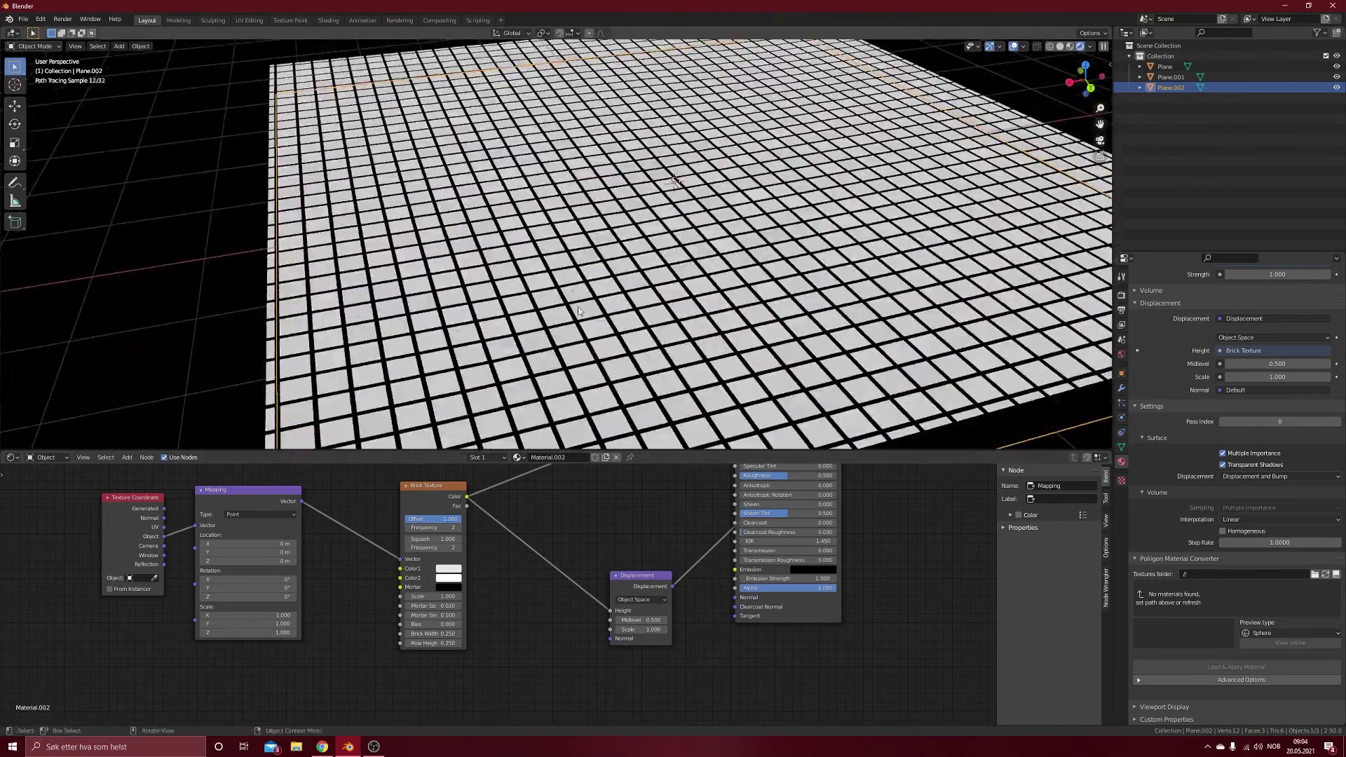
scroll(574, 301, "up", 2)
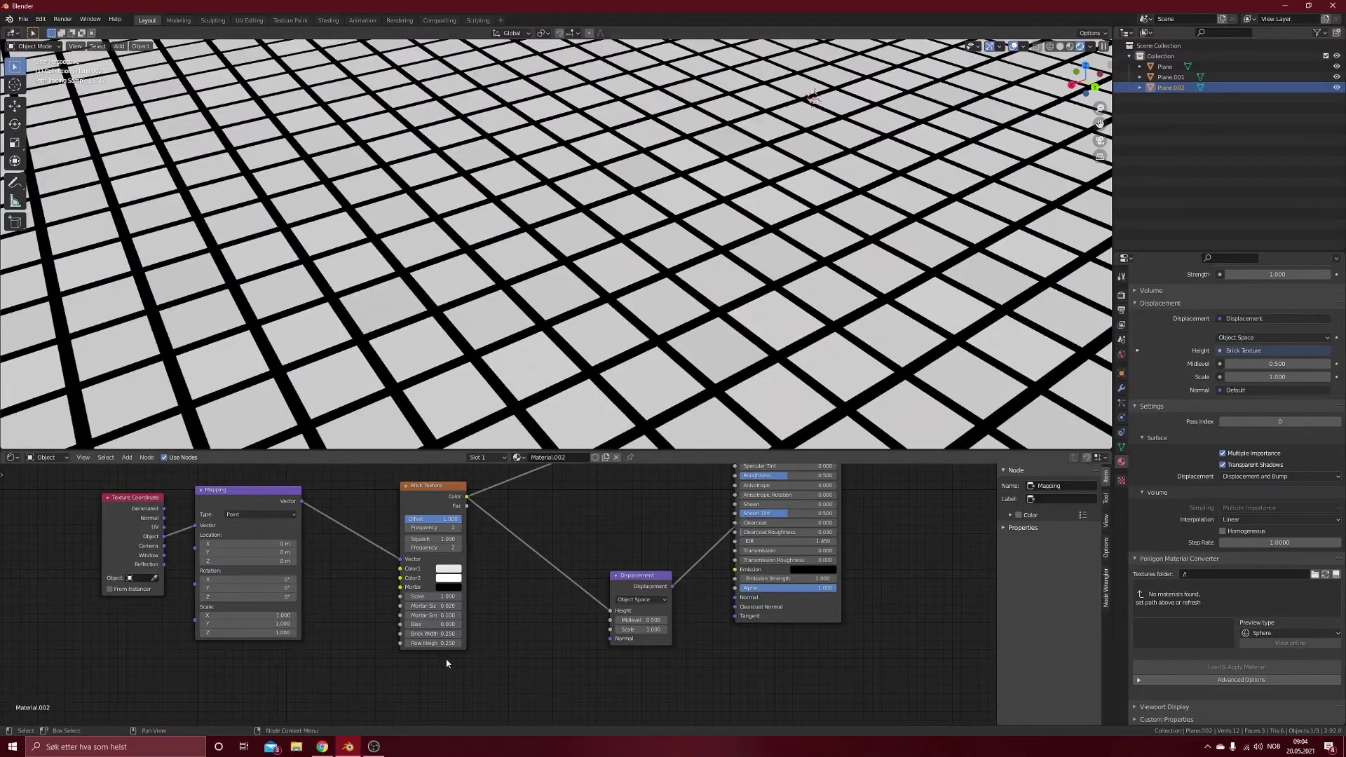
scroll(584, 325, "down", 6)
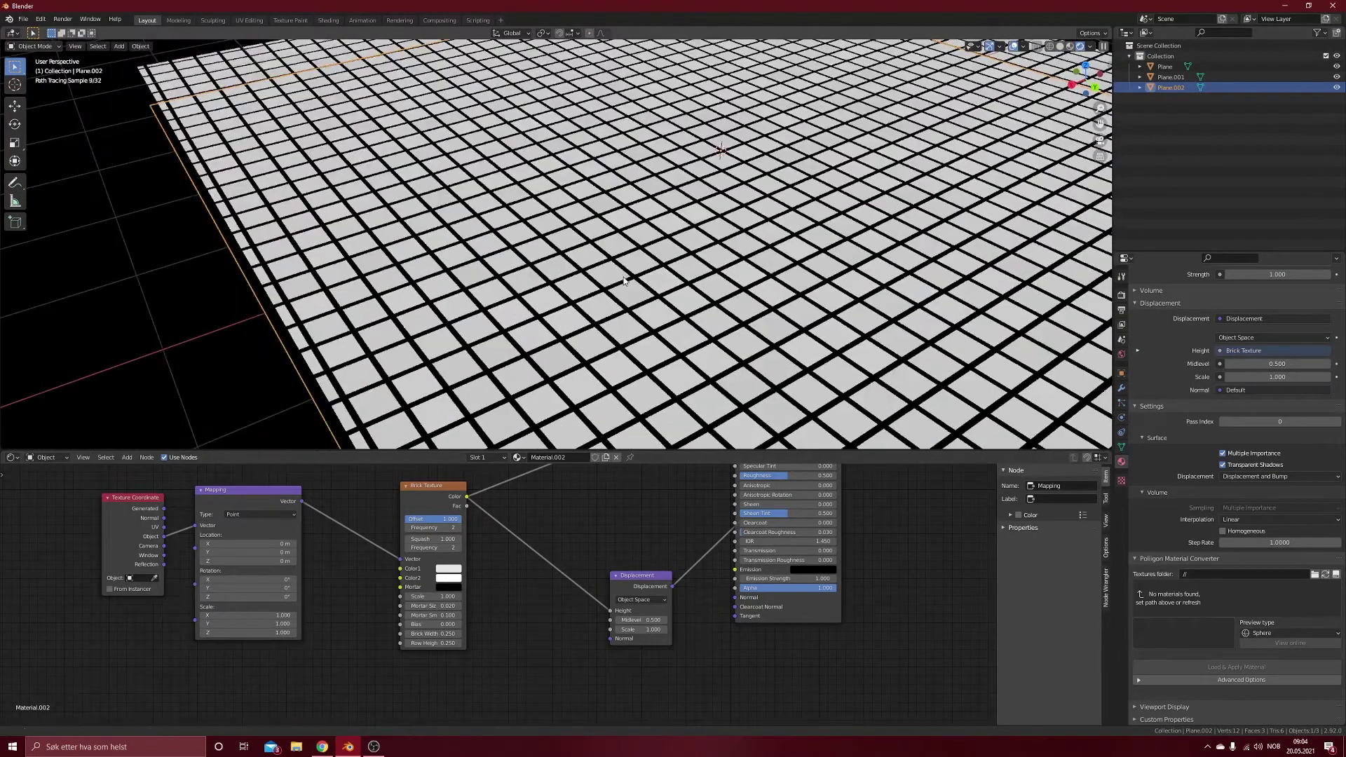
Try a Mortar Size of 0.001 on the Brick Texture to thin the gaps between tiles
scroll(584, 325, "up", 6)
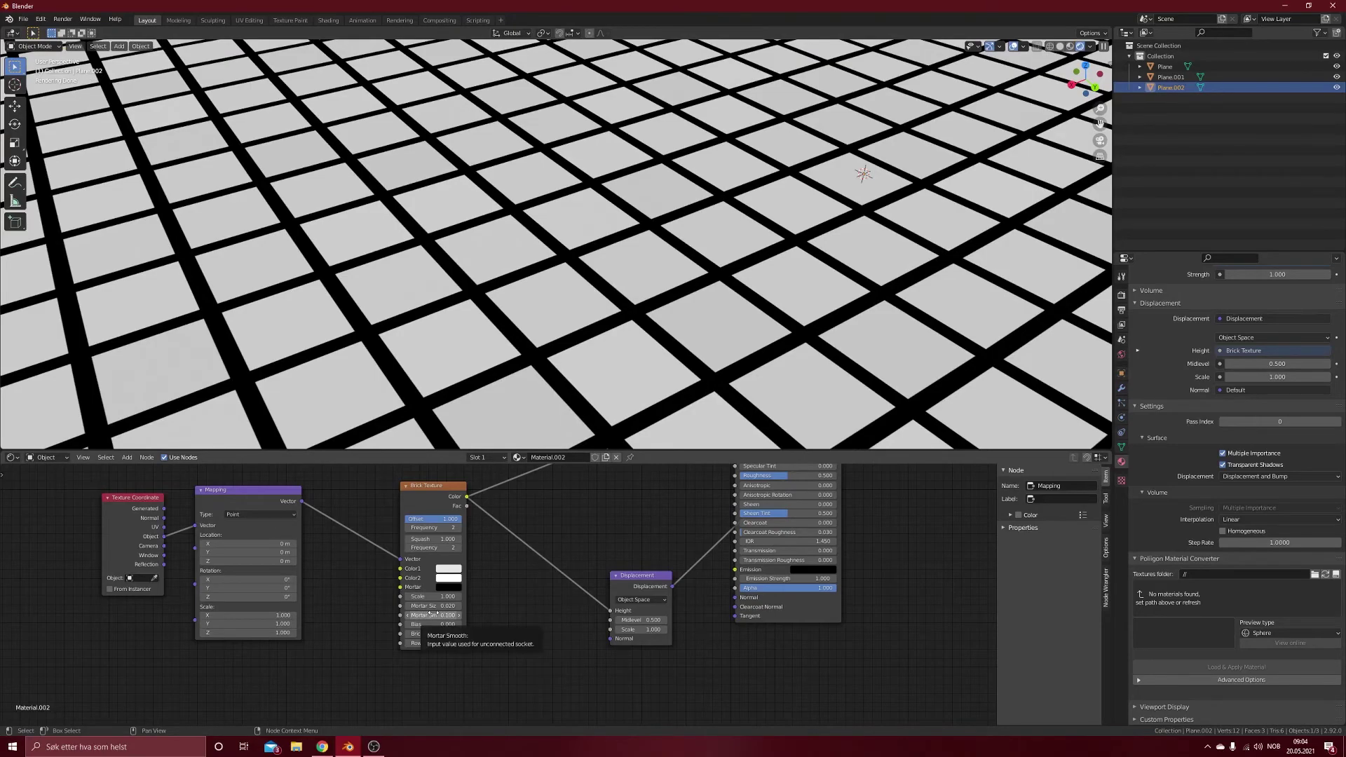
left_click(434, 606)
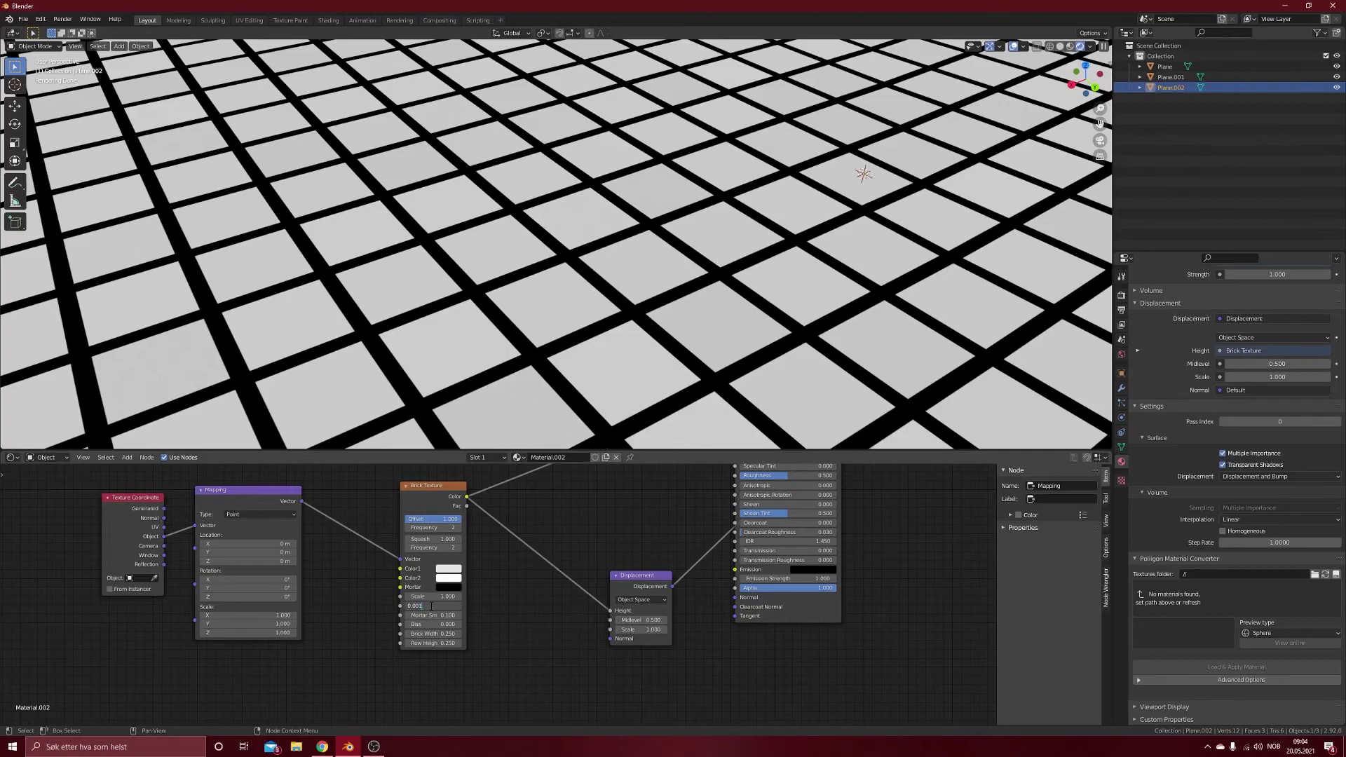
type("0.001")
key("Return")
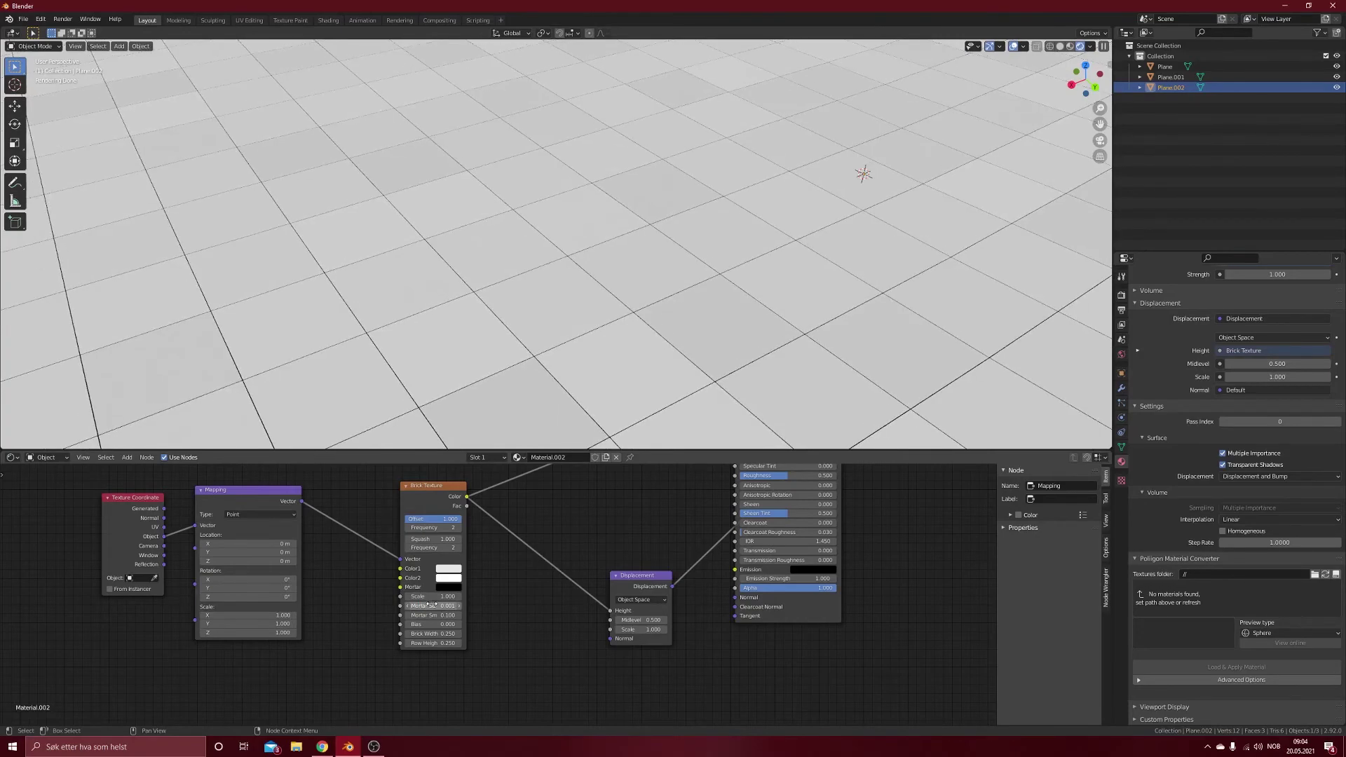
Set the Brick Texture's Mortar Size to 0.005 and check the grout lines across the floor
key("BackSpace")
type("5")
key("Return")
middle_click_drag(629, 307, 594, 344)
scroll(593, 345, "down", 5)
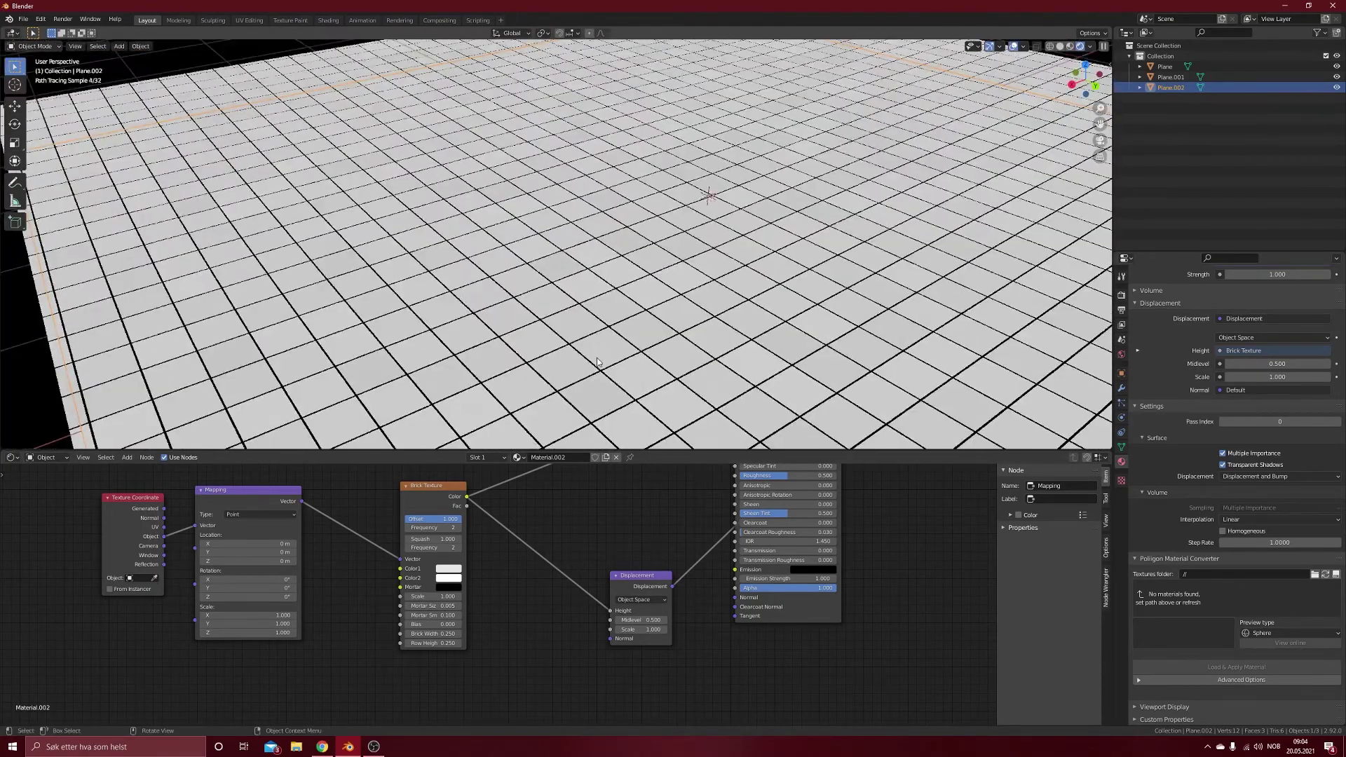
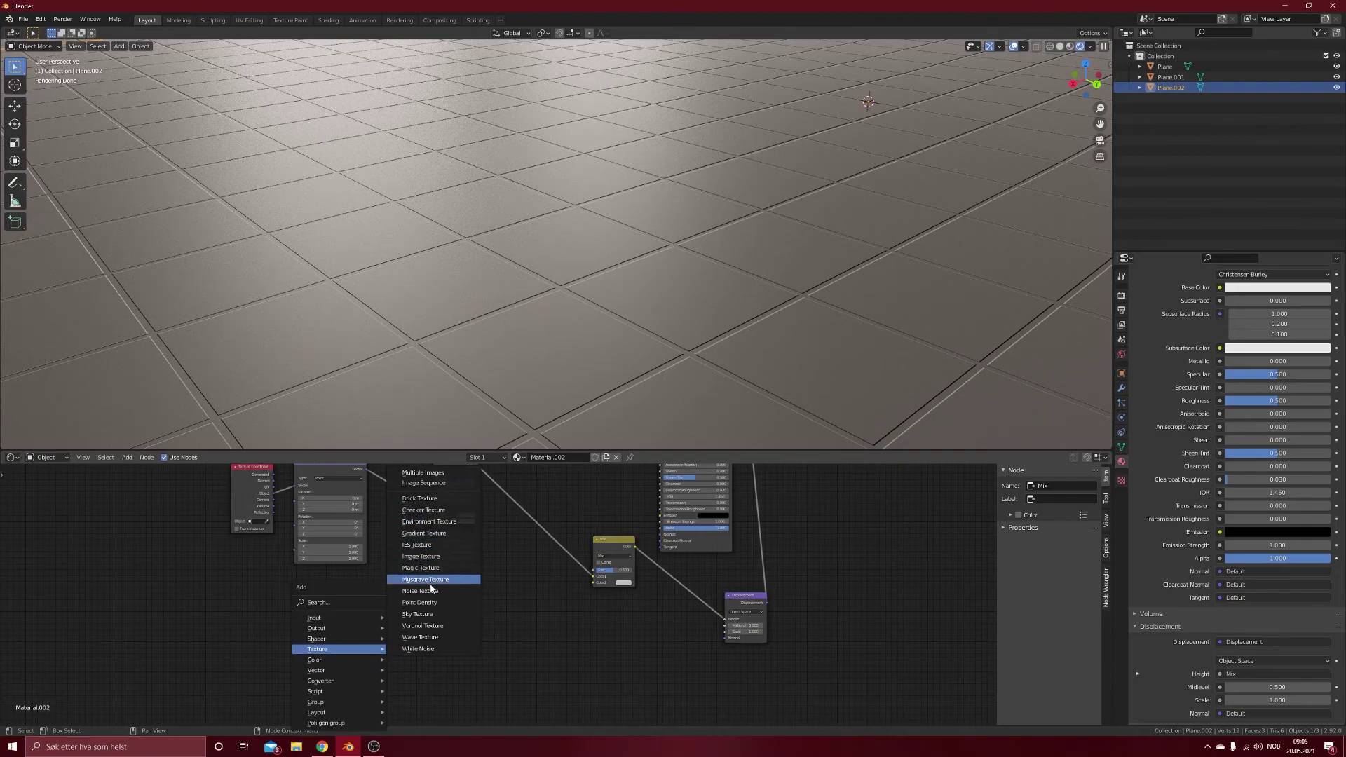
Add a Noise Texture and a ColorRamp, wiring the noise factor into the ramp and the ramp's color into the Mix node's second color
left_click(425, 591)
left_click(458, 615)
key("shift+a")
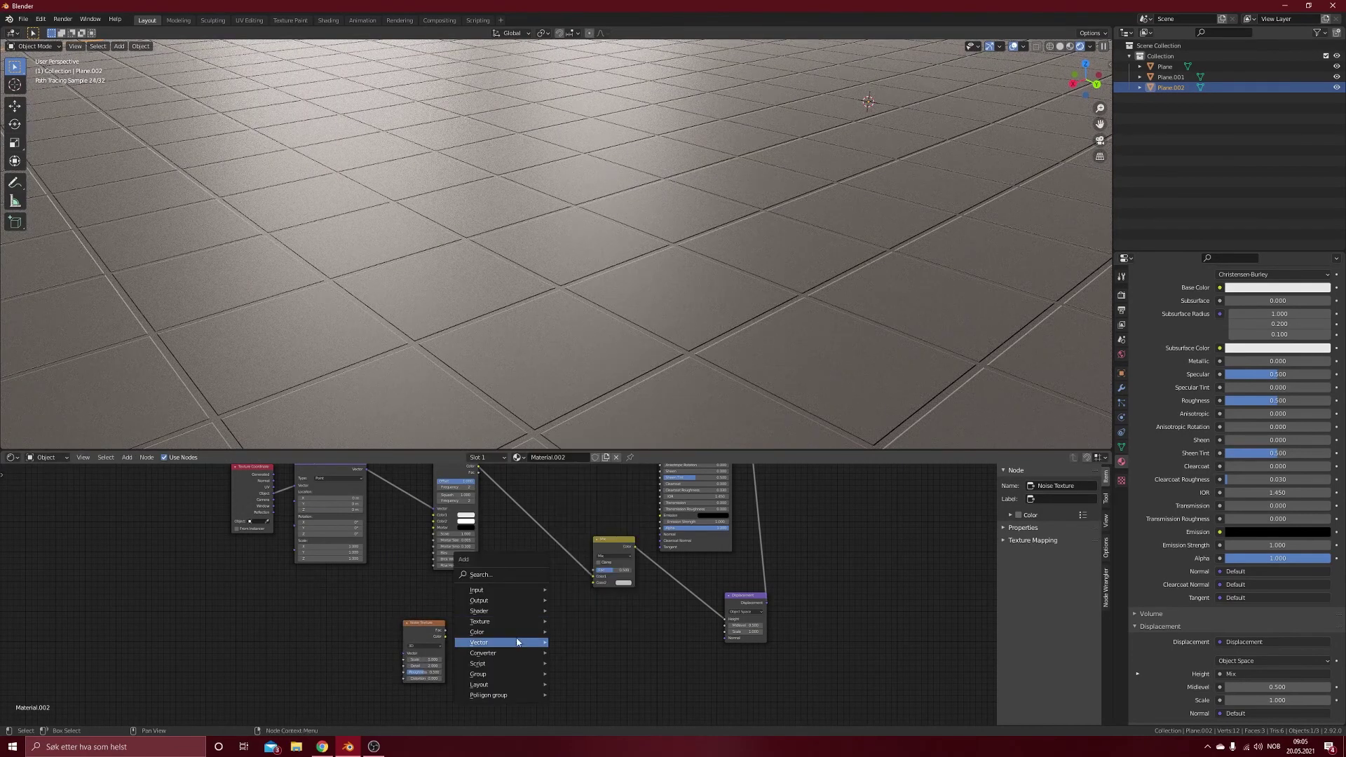
mouse_move(533, 653)
left_click(584, 525)
left_click(515, 610)
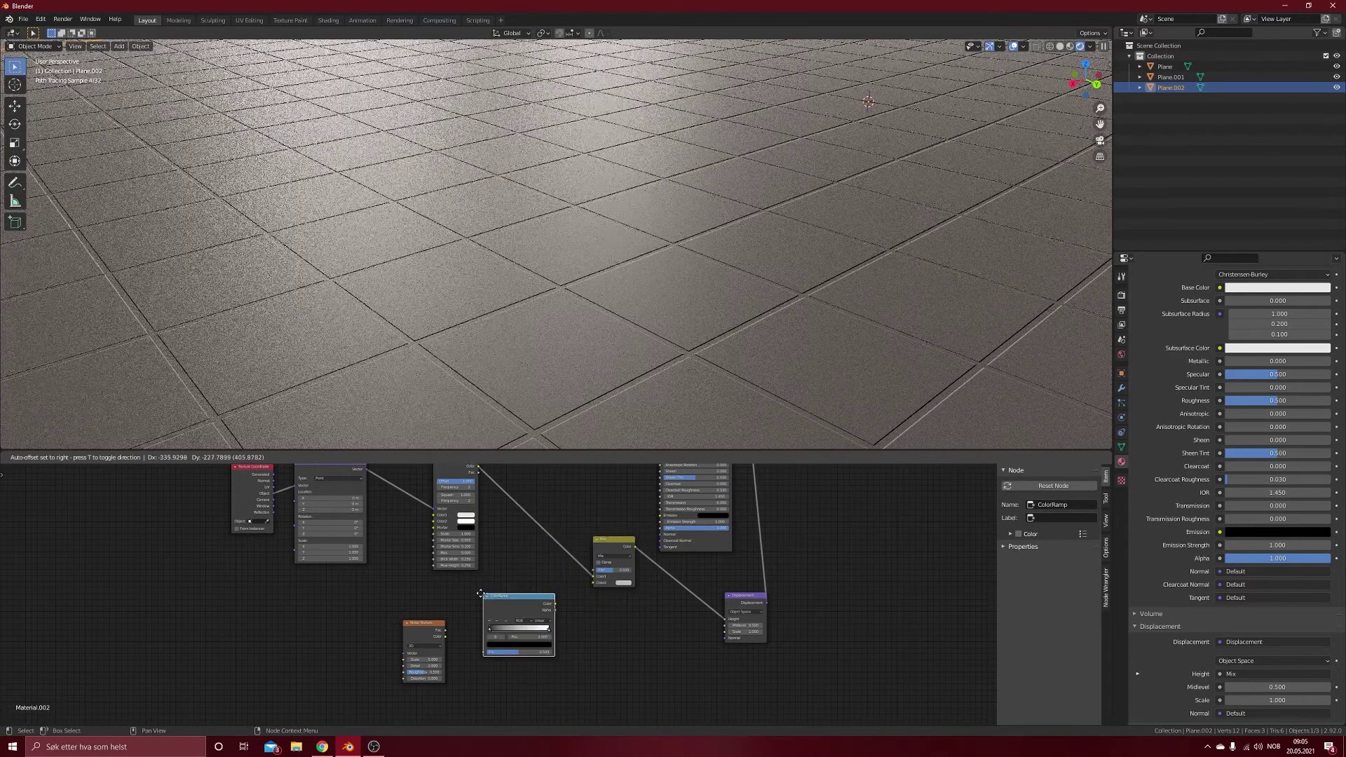
left_click_drag(445, 631, 483, 652)
left_click_drag(554, 604, 594, 583)
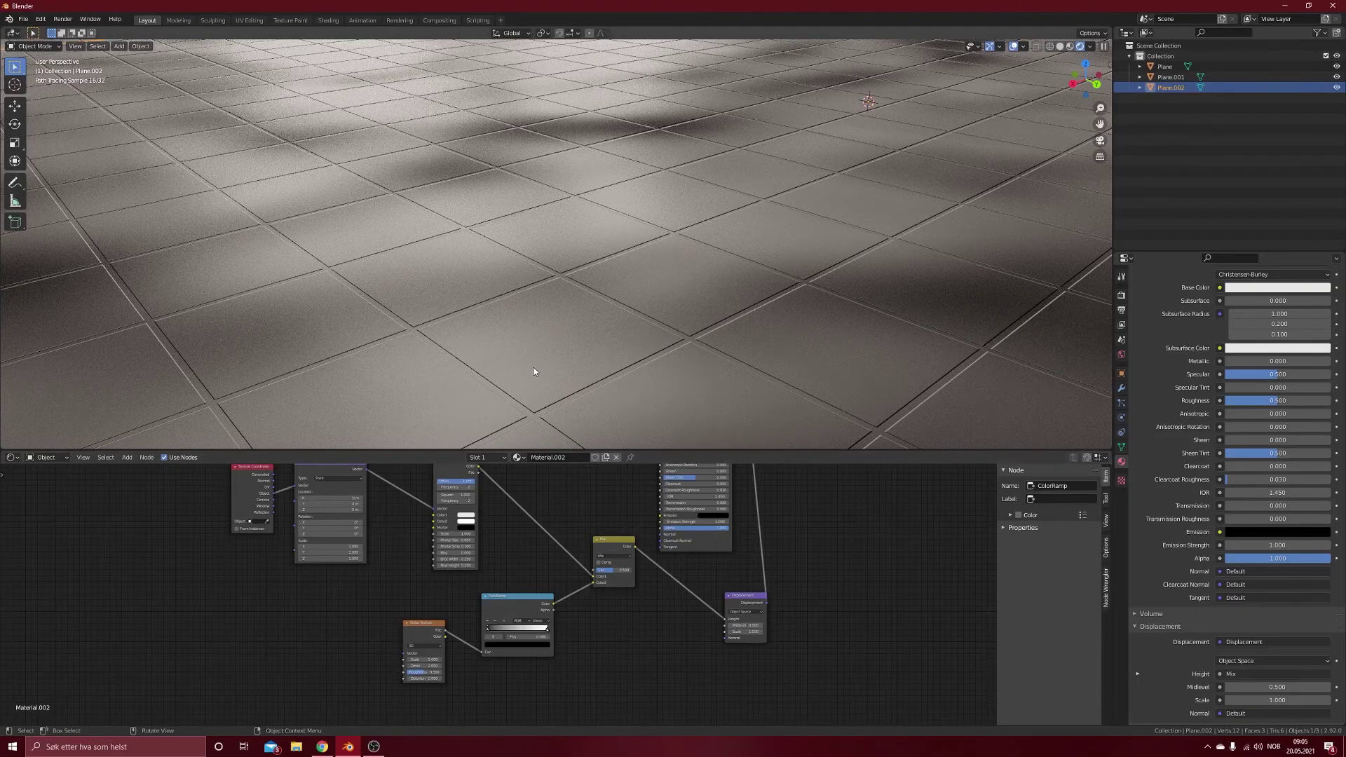
Preview the ColorRamp's output directly on the floor plane
scroll(532, 372, "down", 6)
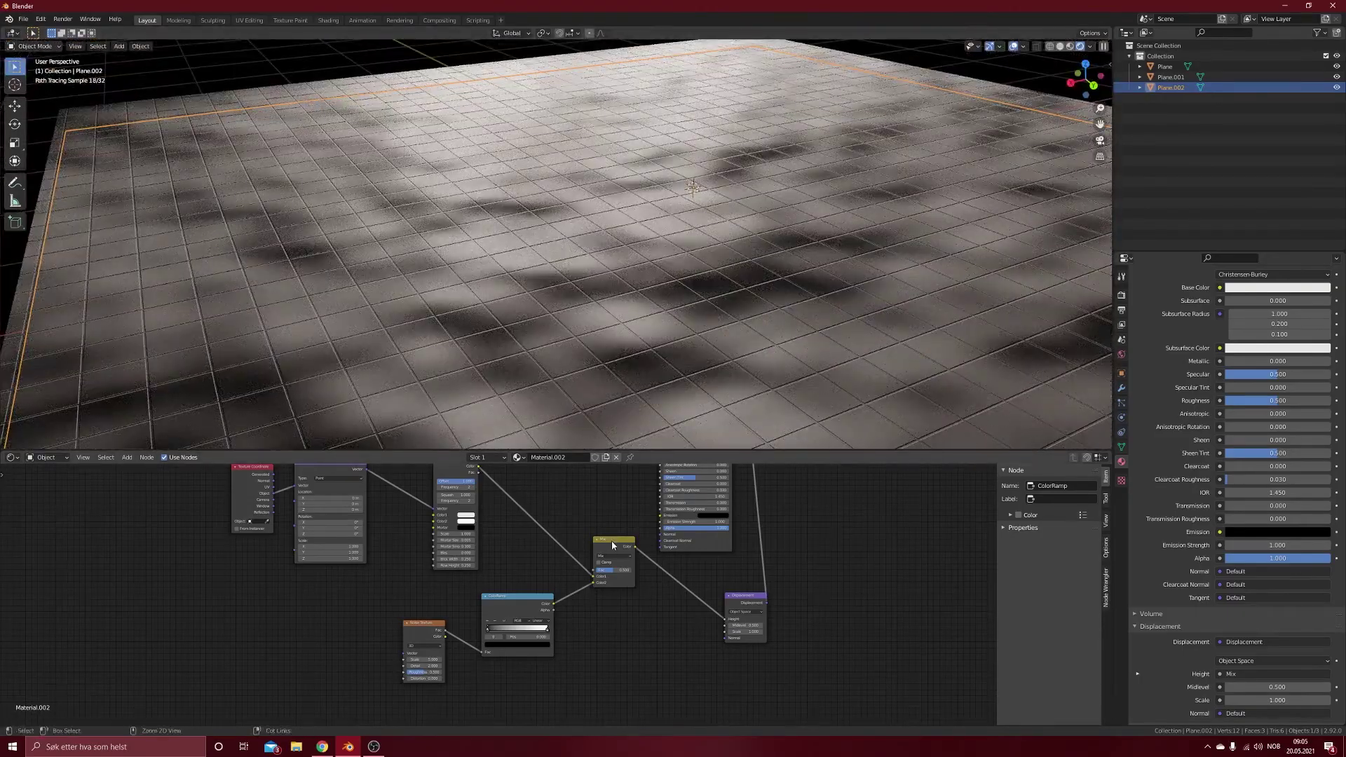
left_click(515, 595, "ctrl+shift")
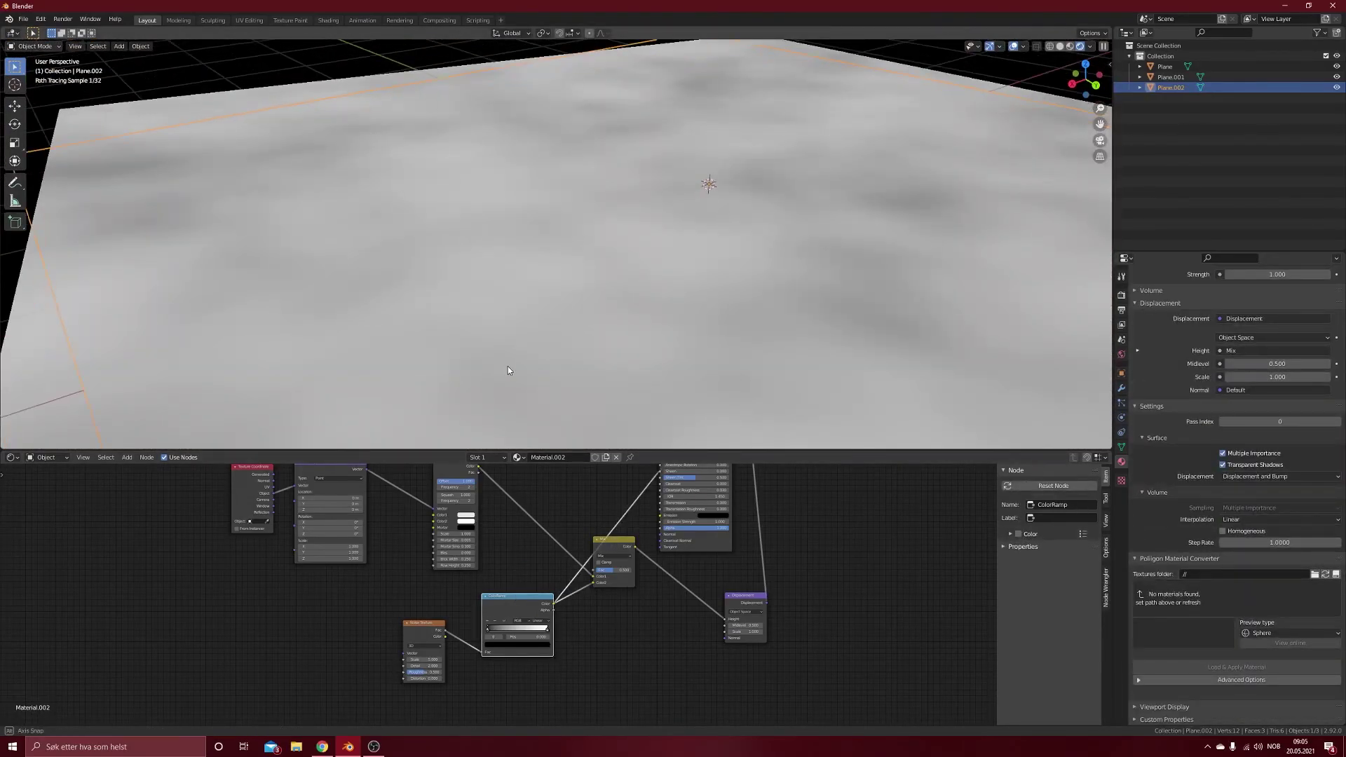
scroll(512, 366, "up", 8)
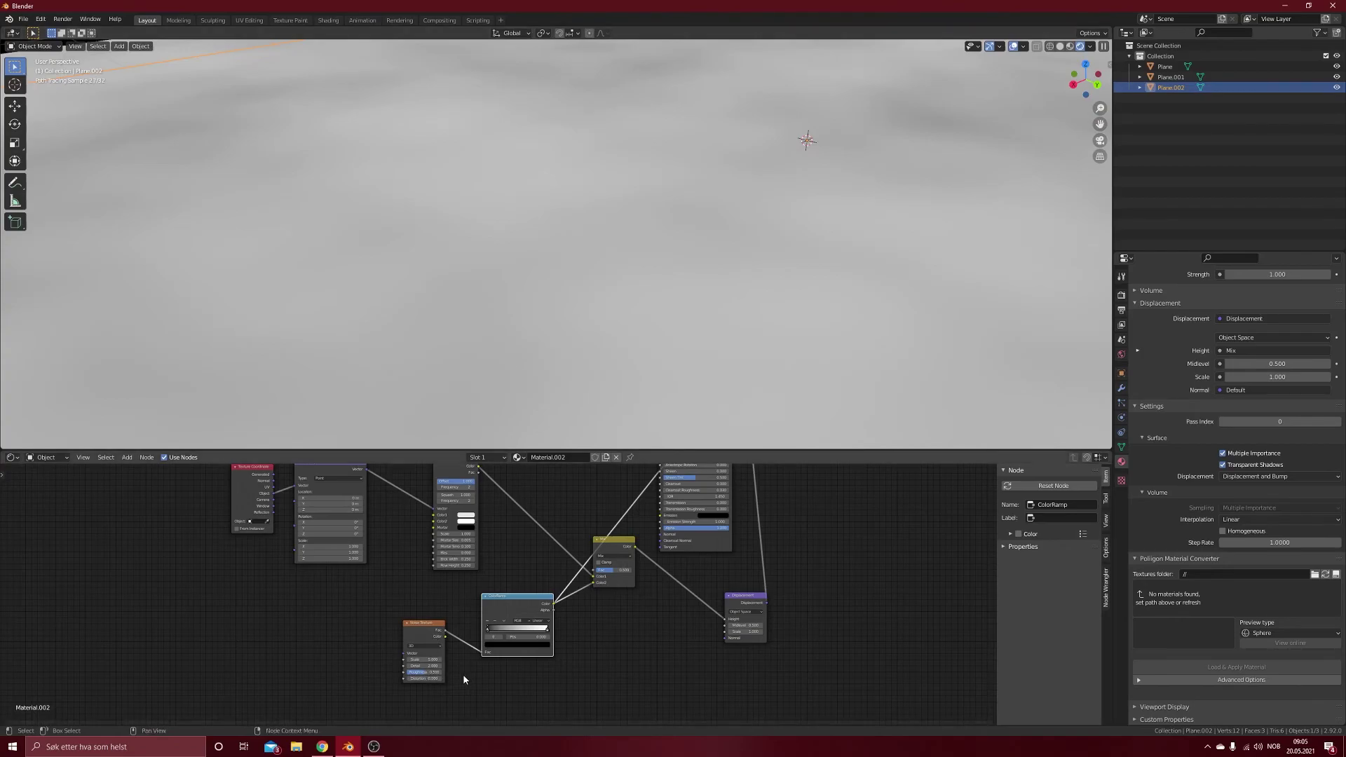
Make the Noise Texture finer with Roughness 1, Detail 16 and Scale about 7.9
scroll(462, 675, "up", 2)
left_click_drag(387, 709, 453, 700)
middle_click_drag(497, 414, 535, 376)
middle_click_drag(548, 288, 684, 182, "shift")
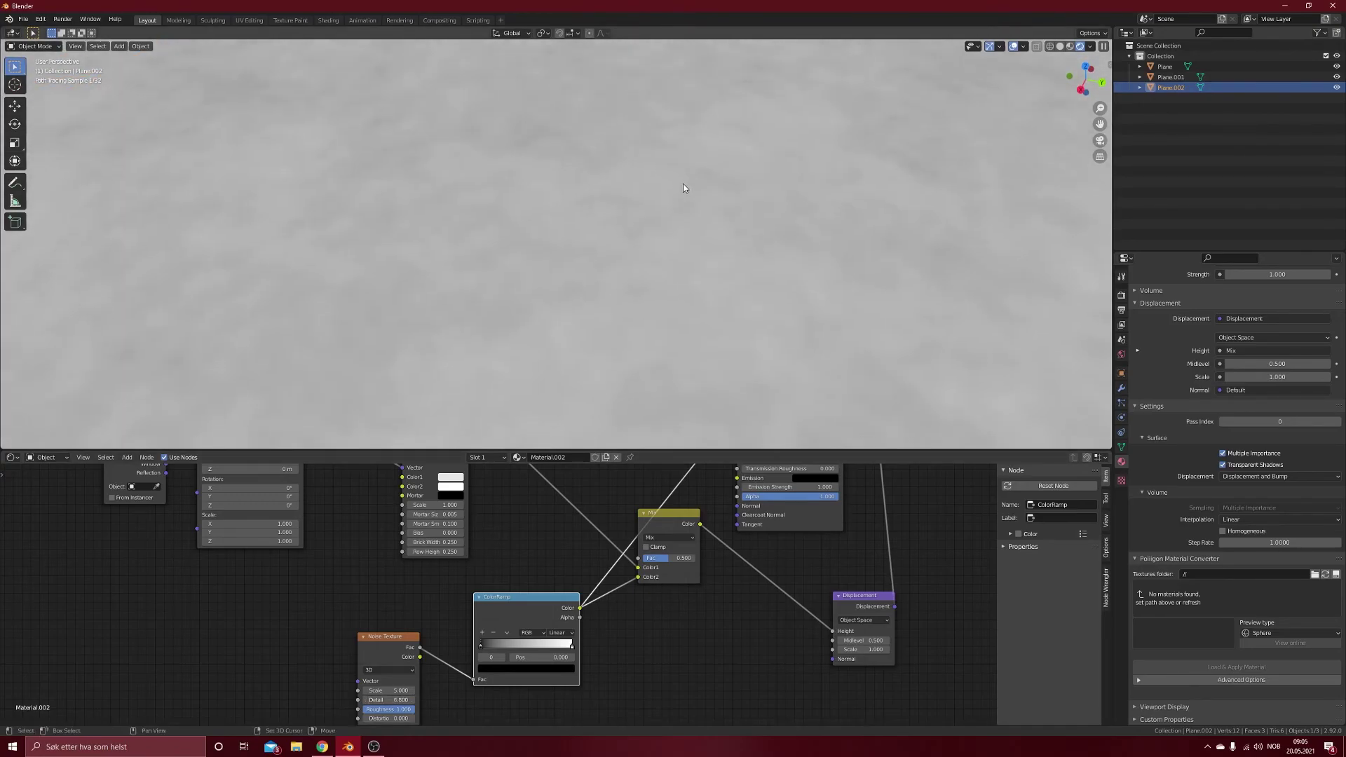
left_click_drag(389, 691, 407, 691)
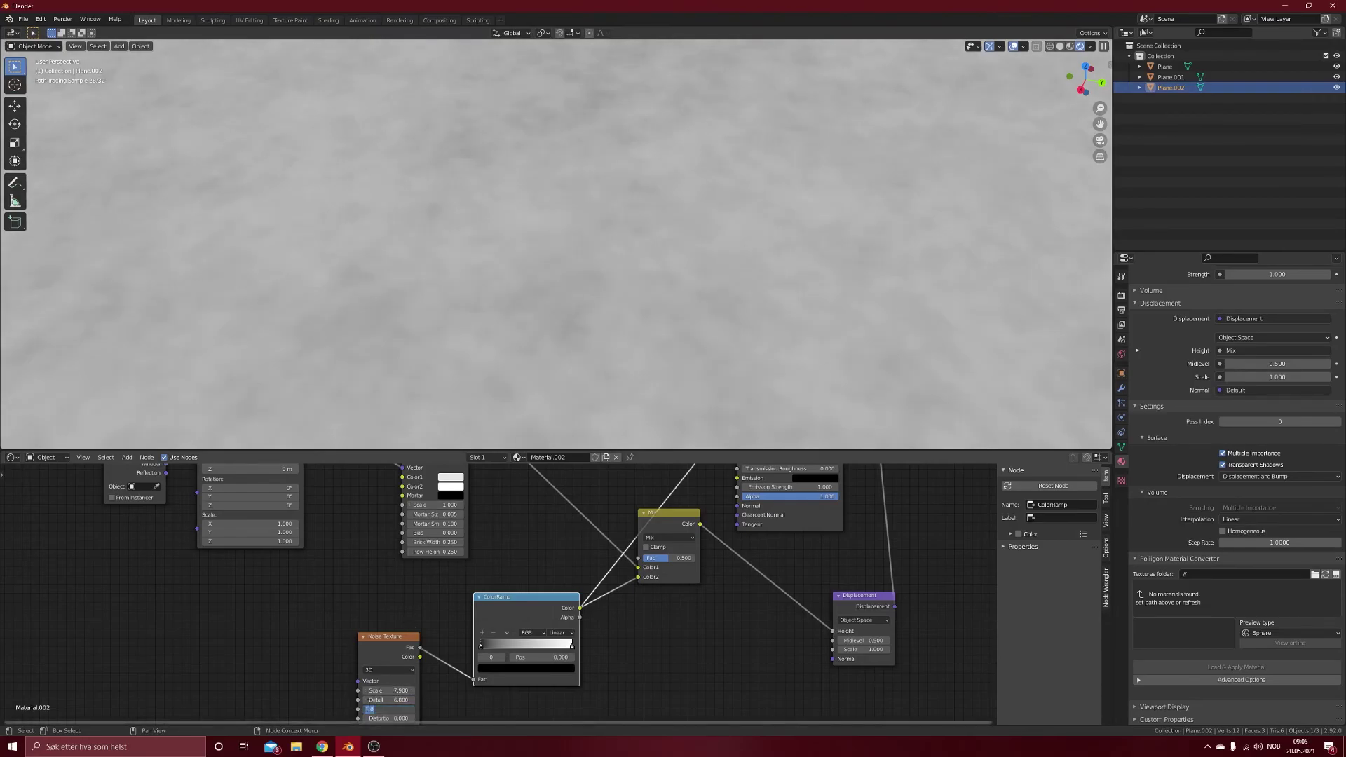
left_click_drag(389, 700, 403, 699)
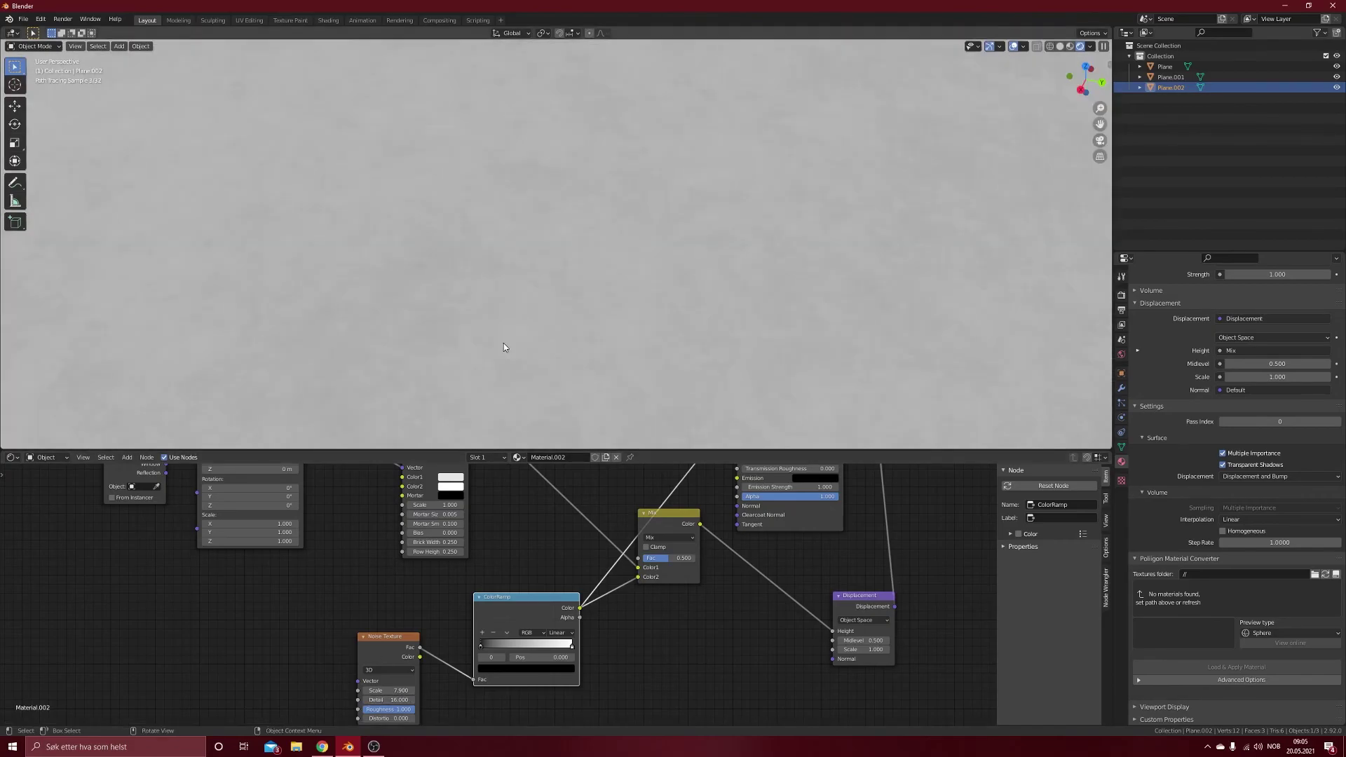
Move the ColorRamp's black stop to about 0.405 and preview the Mix node's output on the floor
left_click_drag(482, 651, 525, 653)
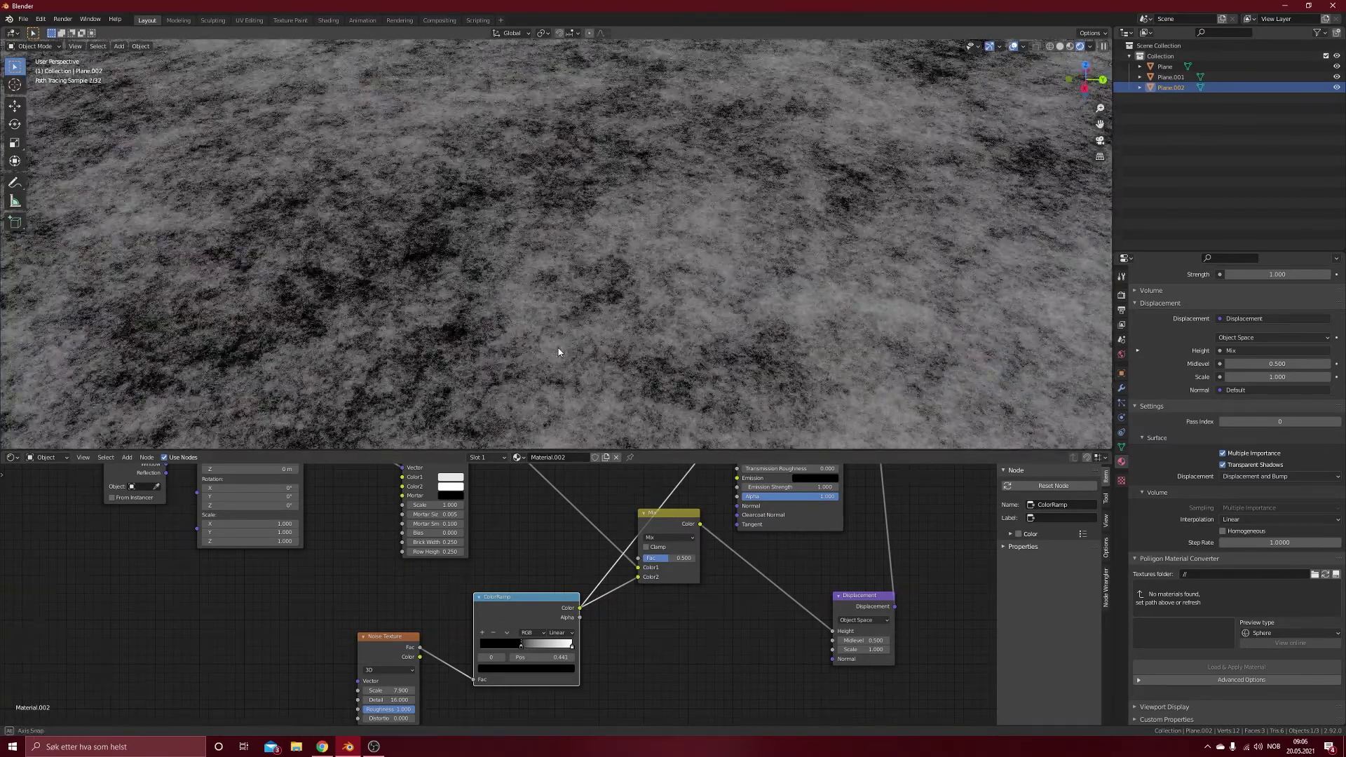
left_click_drag(521, 653, 517, 653)
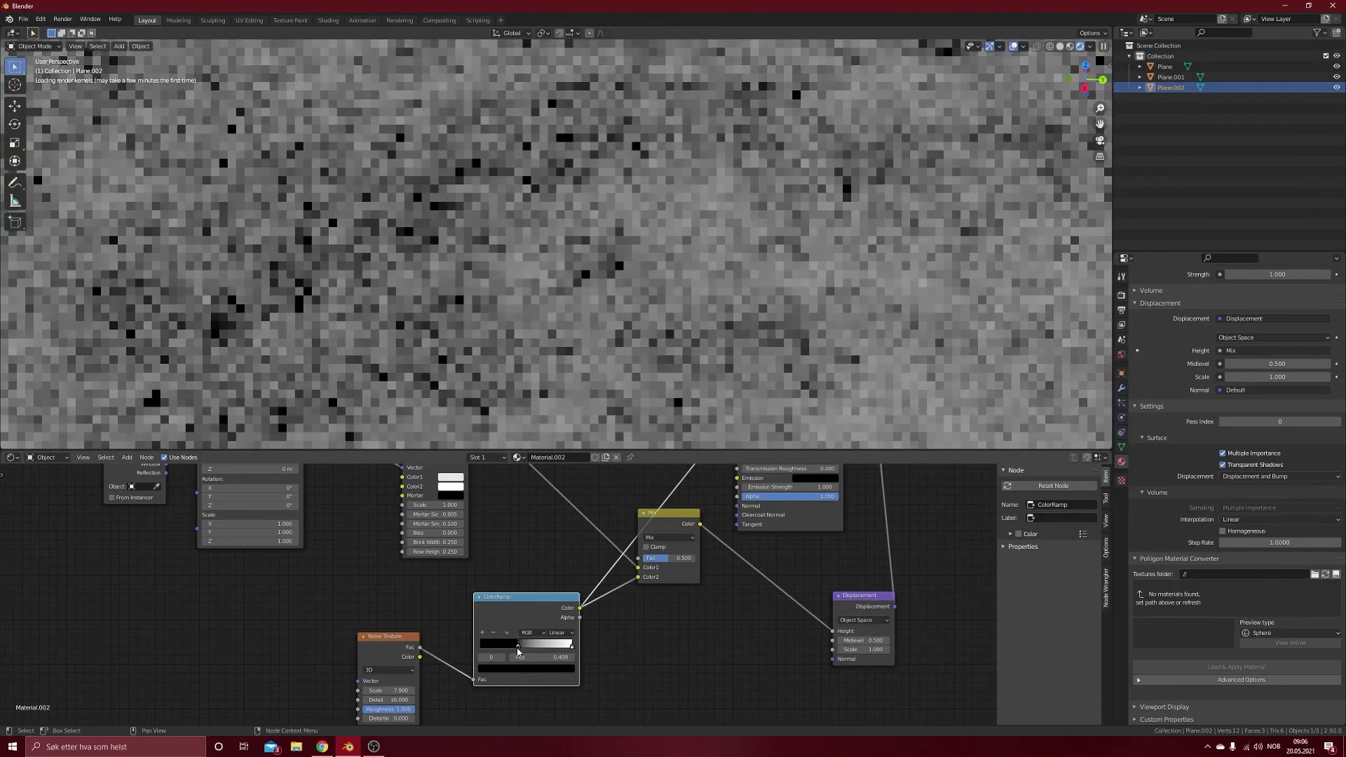
left_click(676, 515)
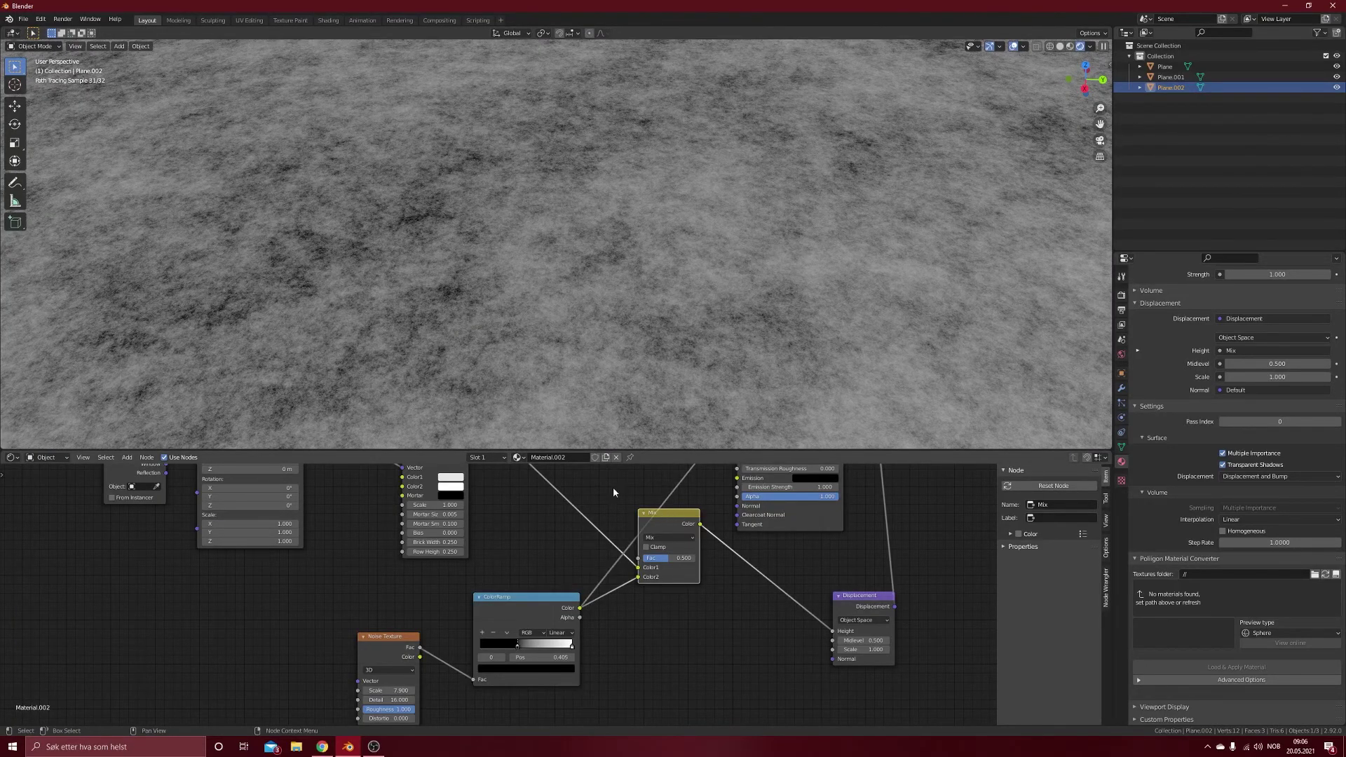
left_click(680, 524, "ctrl+shift")
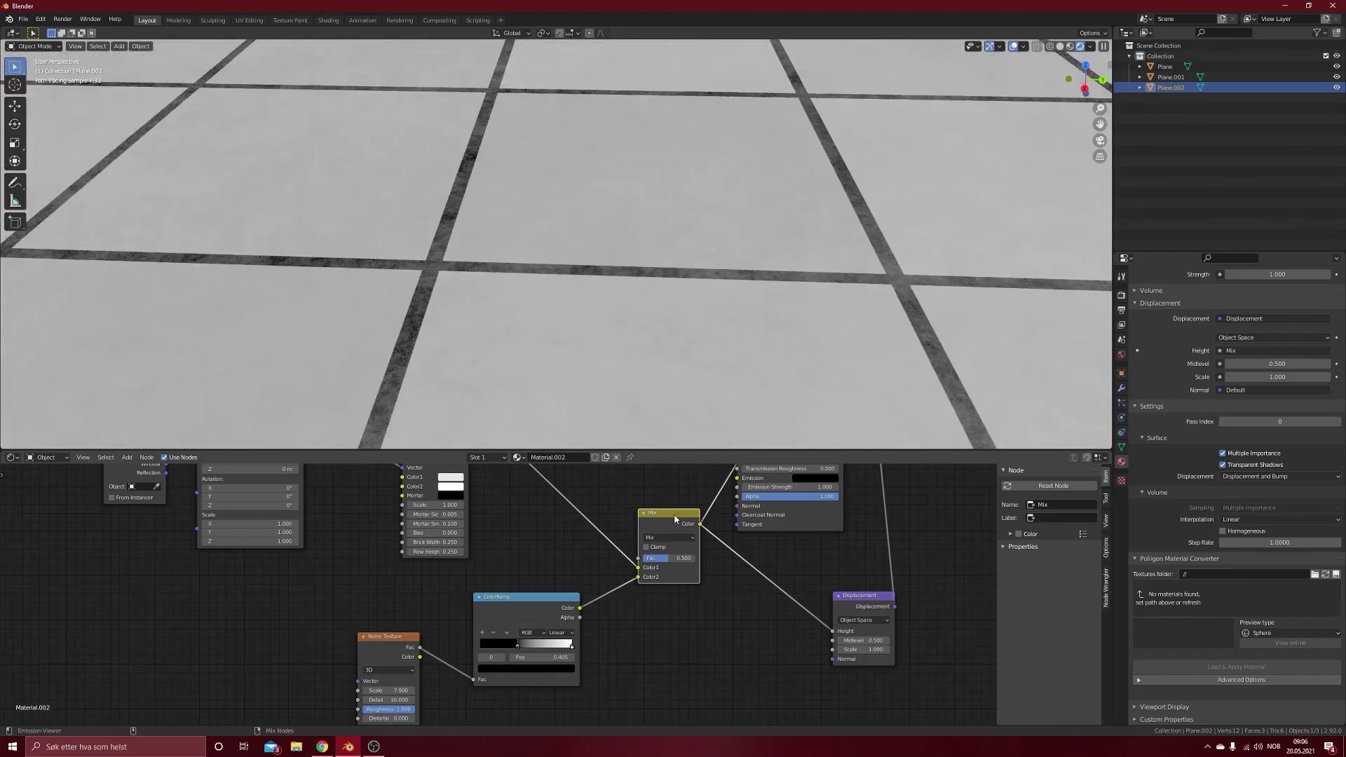
Set the Mix node's blending mode to Lighten and check the noise in the grout lines
middle_click_drag(296, 305, 421, 385)
left_click(667, 537)
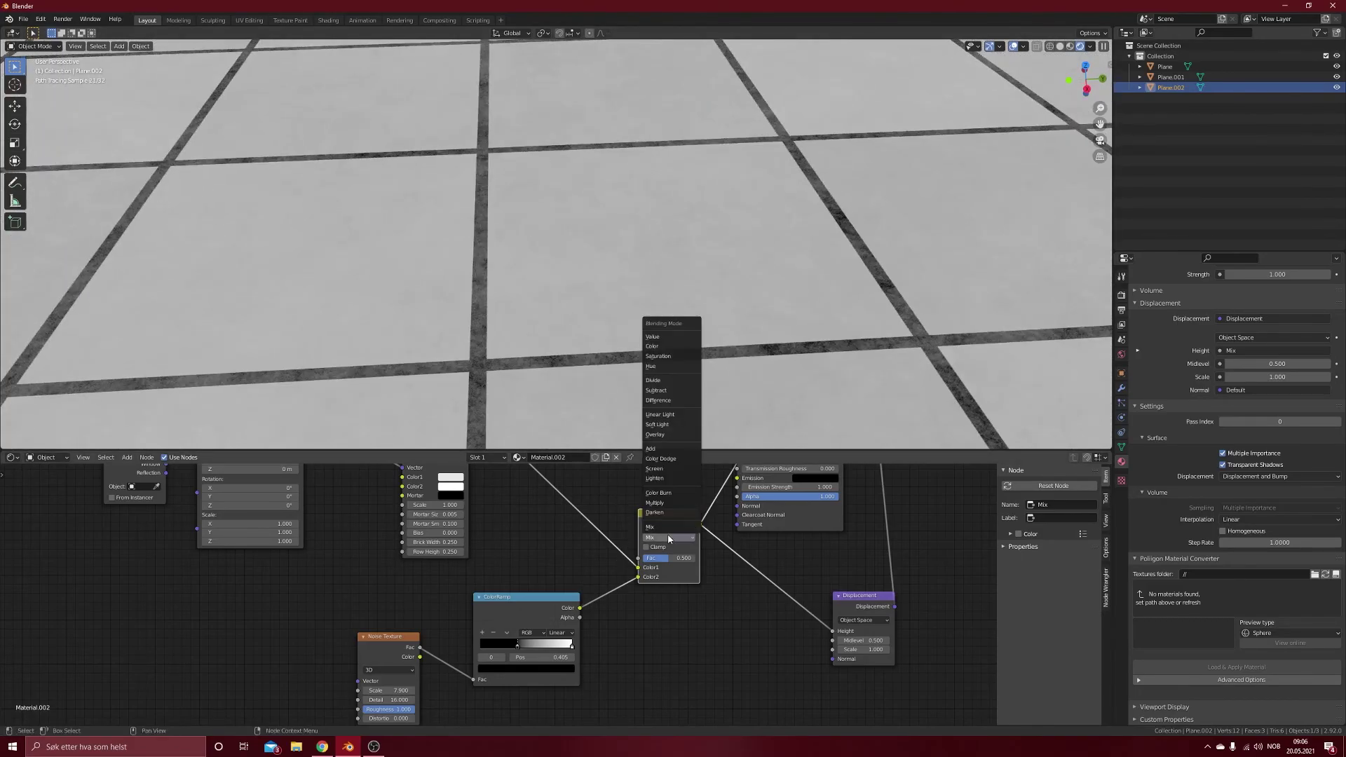
left_click(663, 479)
scroll(600, 343, "down", 3)
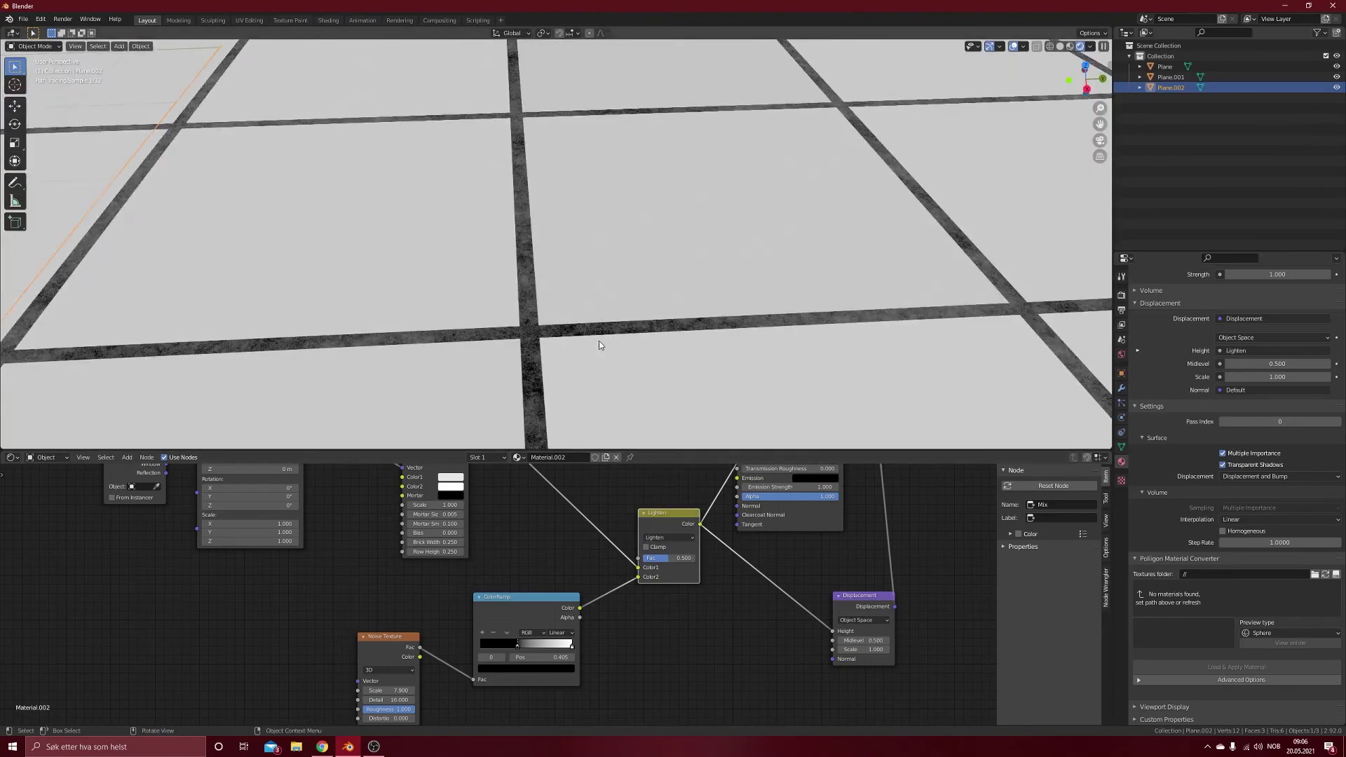
scroll(607, 355, "up", 3)
scroll(608, 355, "down", 1)
scroll(610, 359, "down", 4)
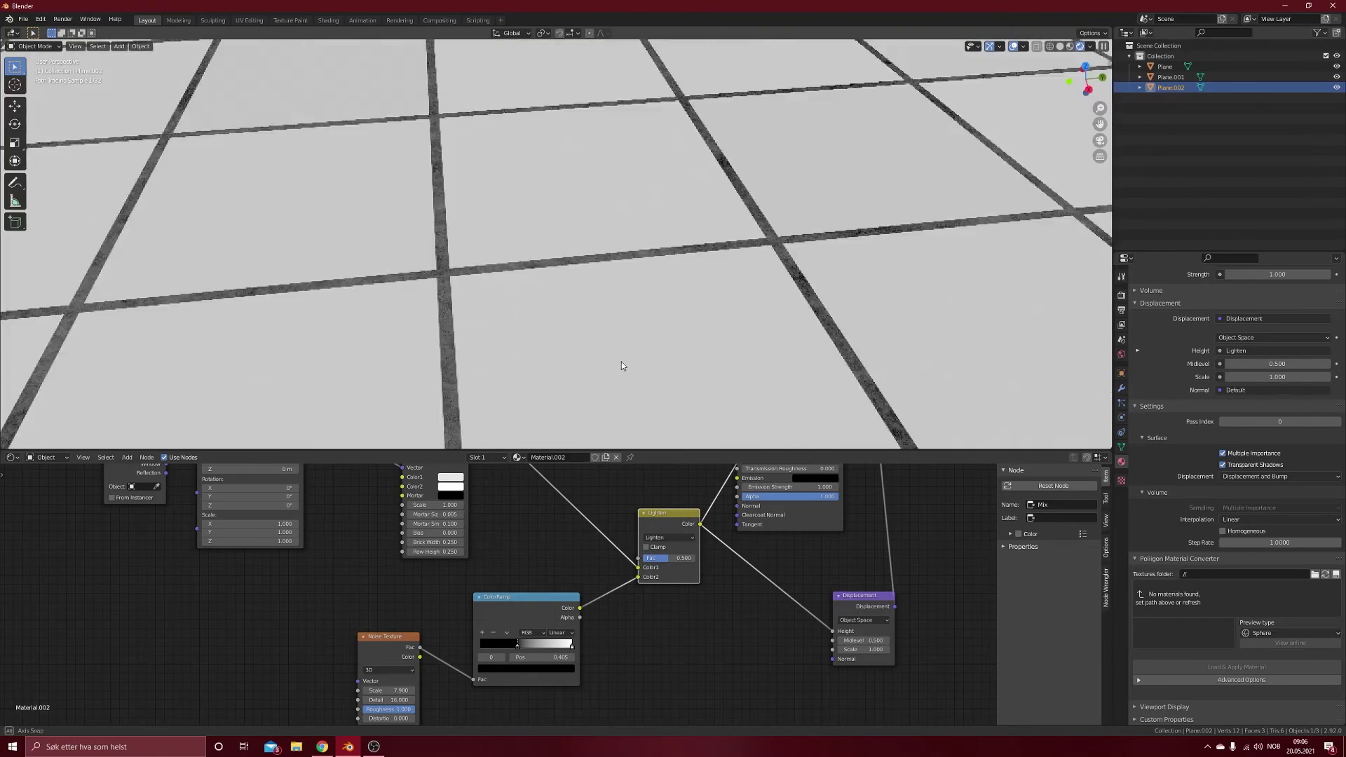
scroll(613, 367, "up", 2)
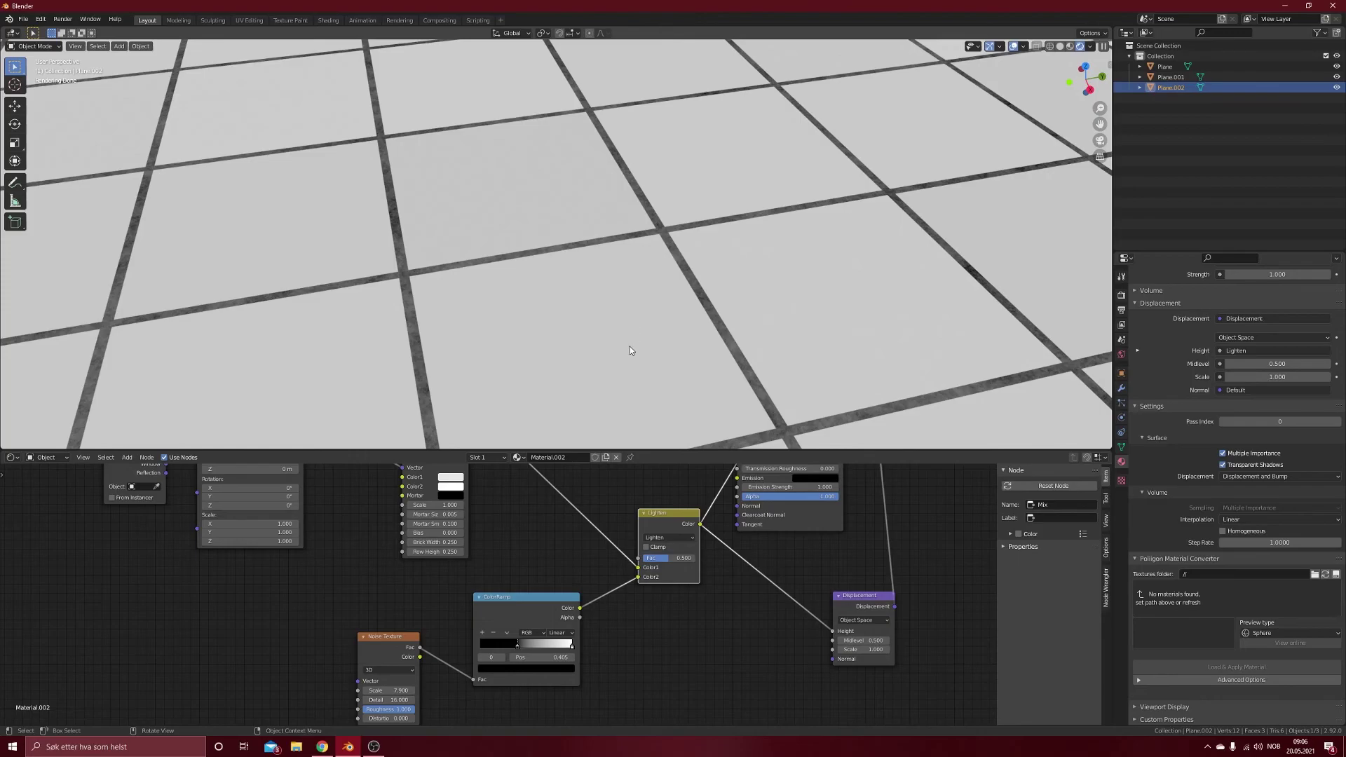
scroll(631, 361, "down", 5)
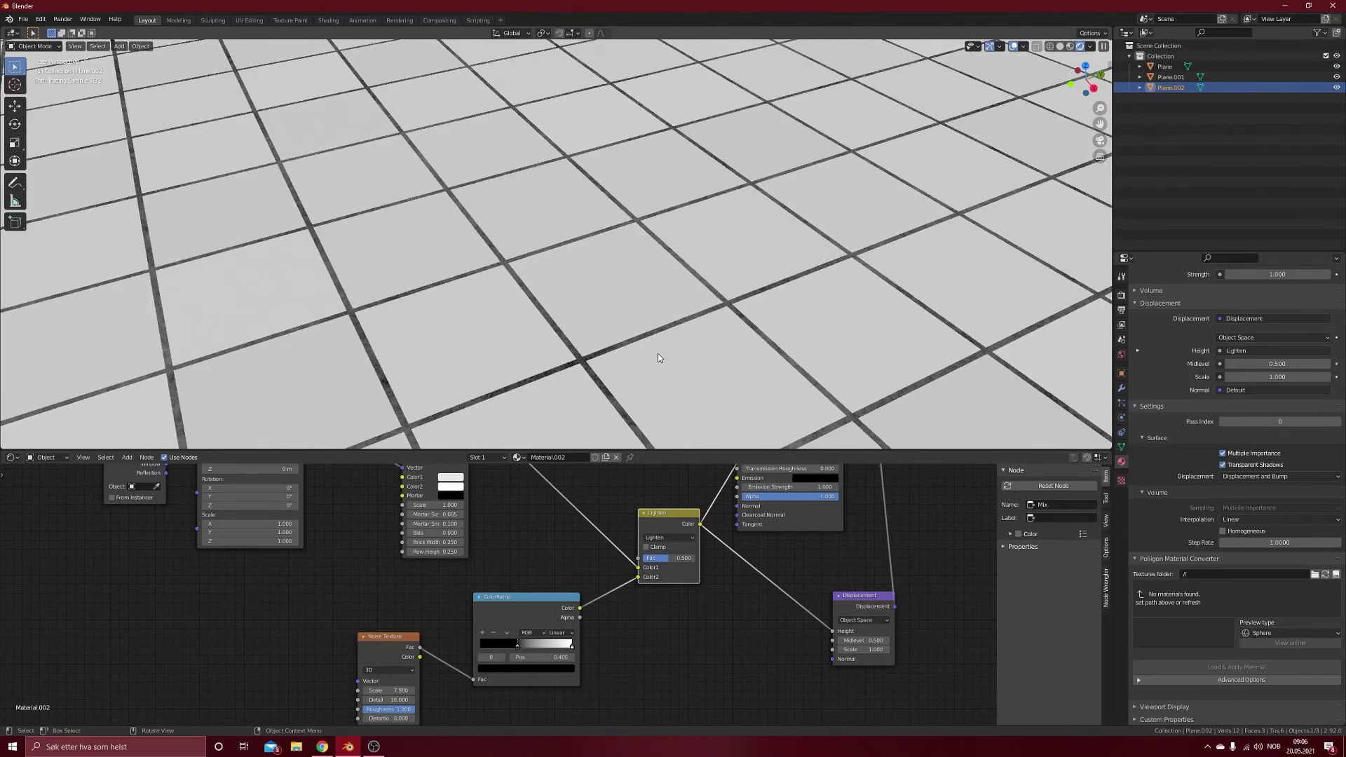
scroll(527, 288, "up", 3)
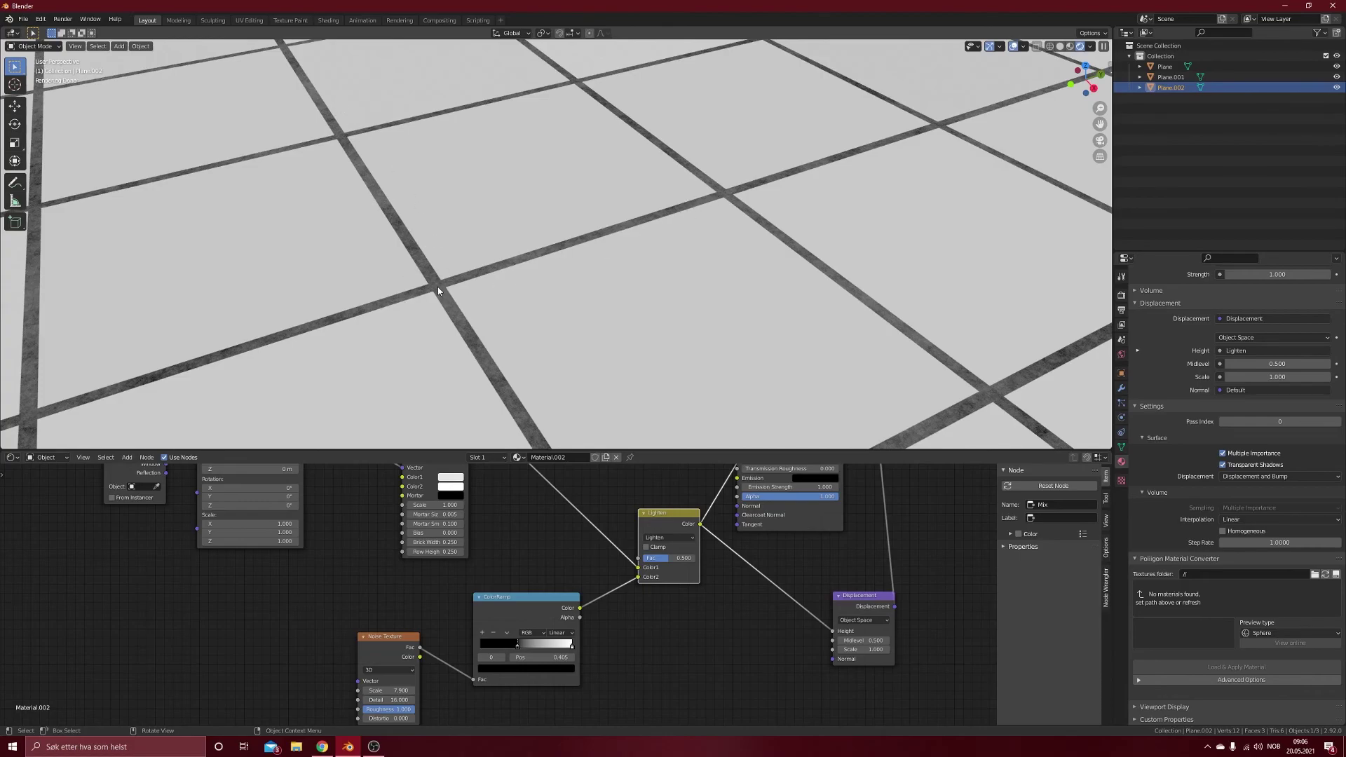
Set the Lighten node's factor to 1 and shift the noise ColorRamp's black stop to about 0.477
left_click_drag(673, 559, 705, 559)
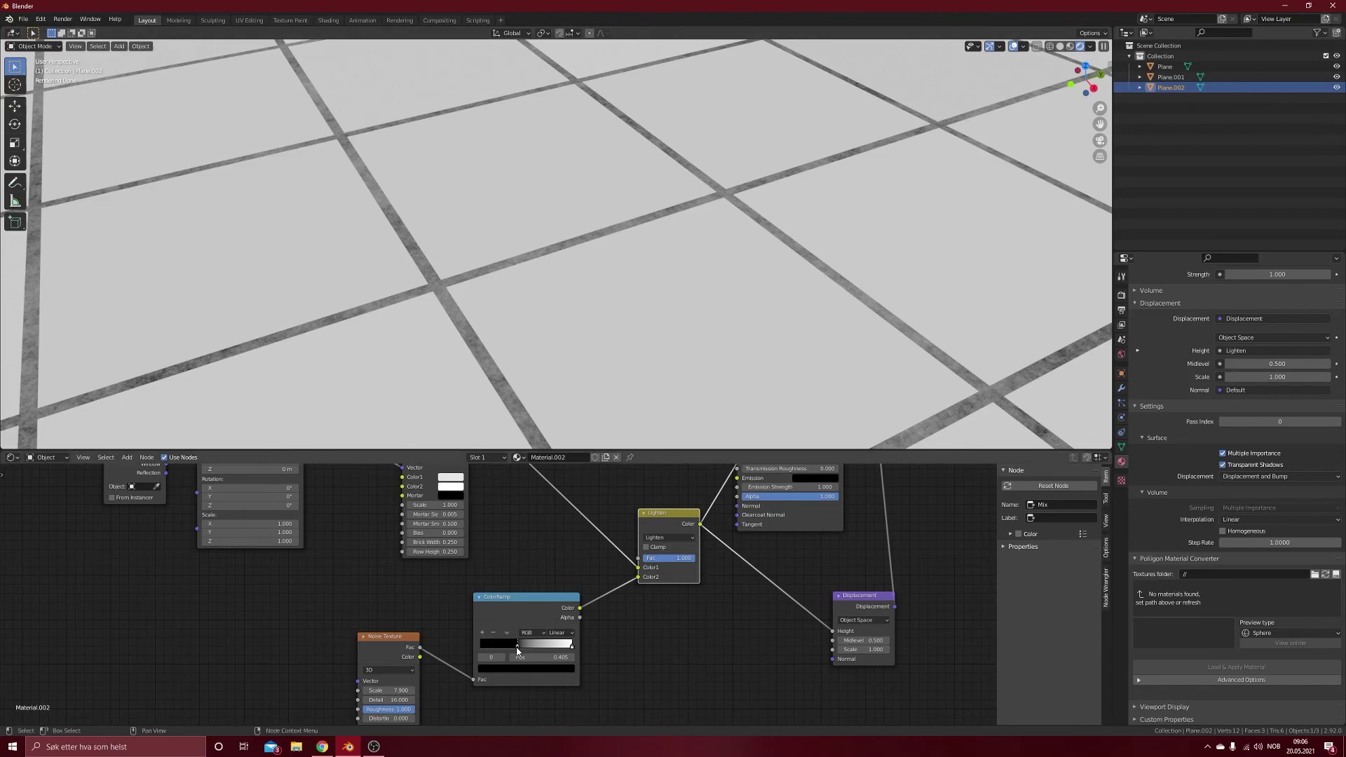
left_click_drag(519, 646, 526, 647)
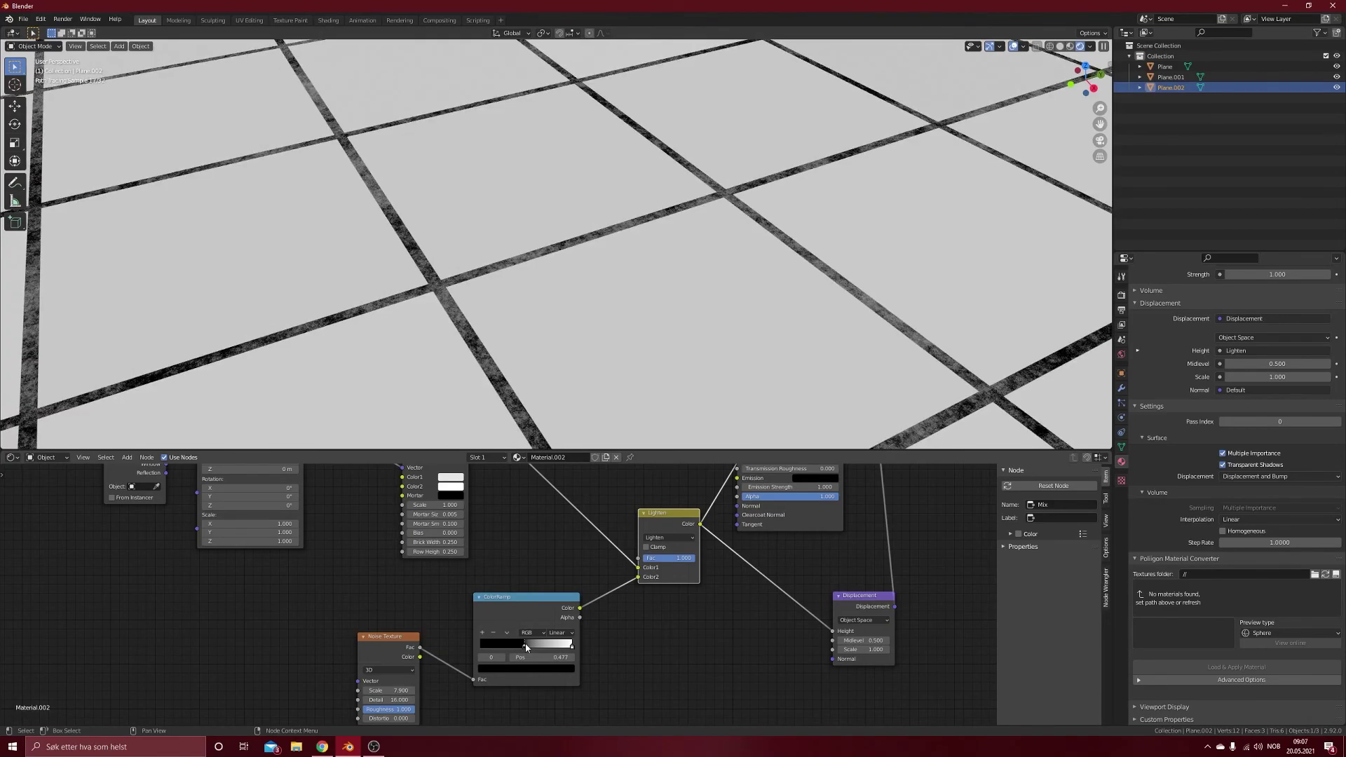
Switch the floor preview back to the Principled BSDF and examine the grout surface up close
scroll(772, 566, "down", 7)
middle_click_drag(737, 536, 709, 643)
left_click(608, 547, "ctrl+shift")
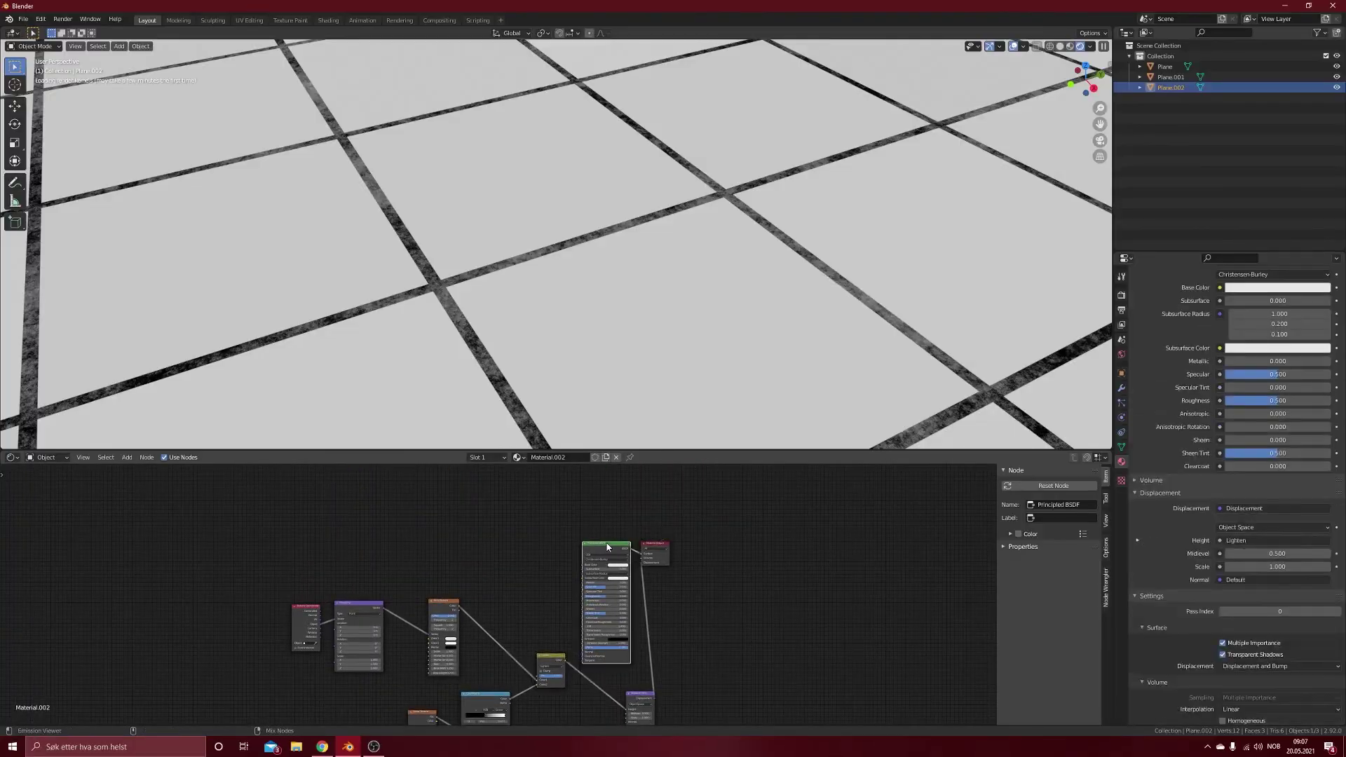
scroll(481, 292, "up", 5)
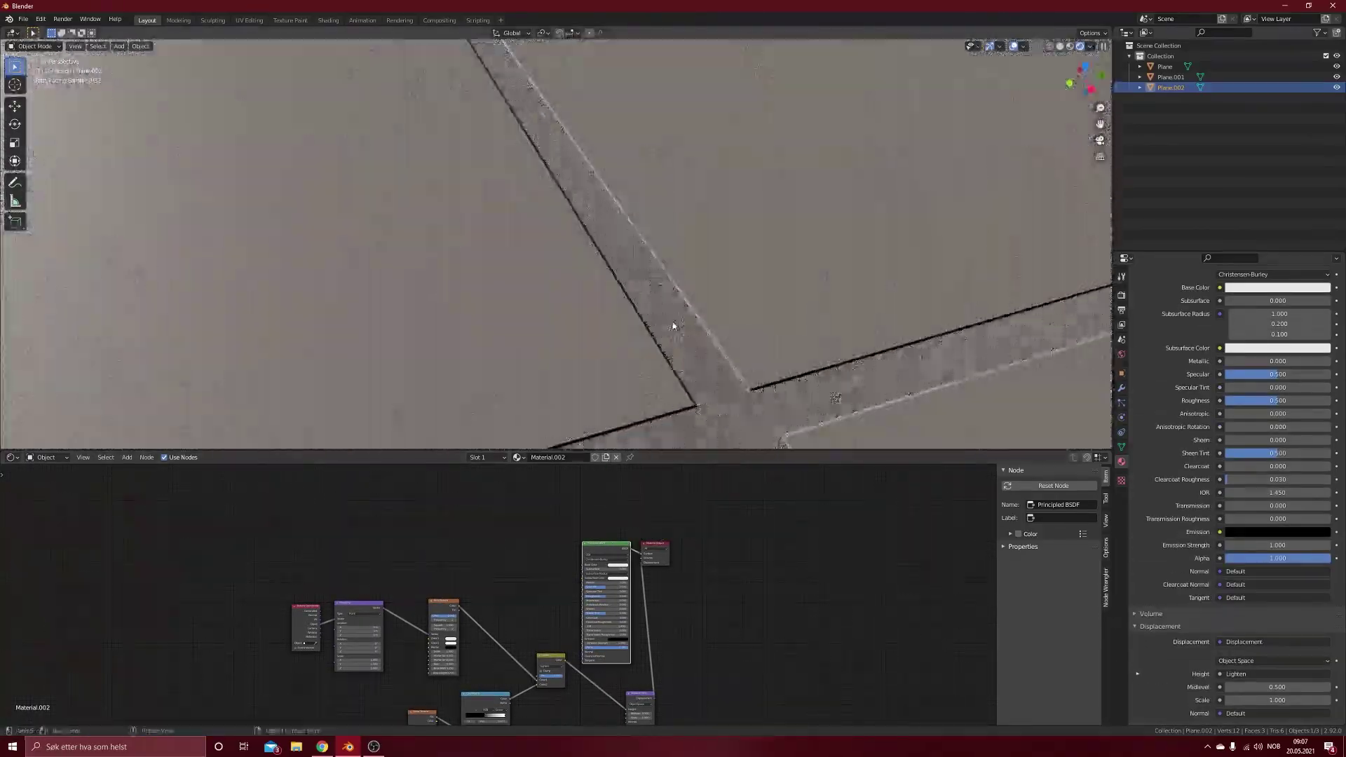
middle_click_drag(671, 323, 635, 362)
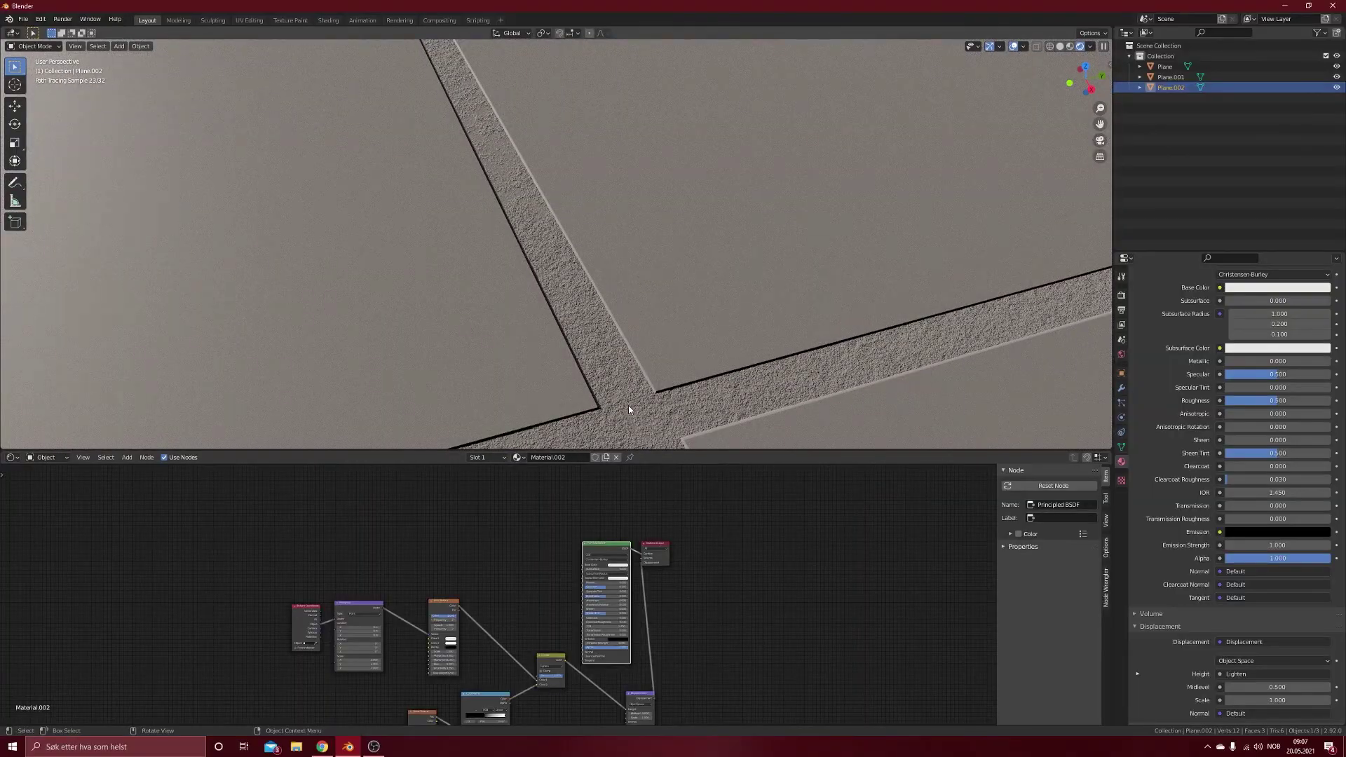
scroll(628, 403, "down", 5)
scroll(742, 622, "down", 2)
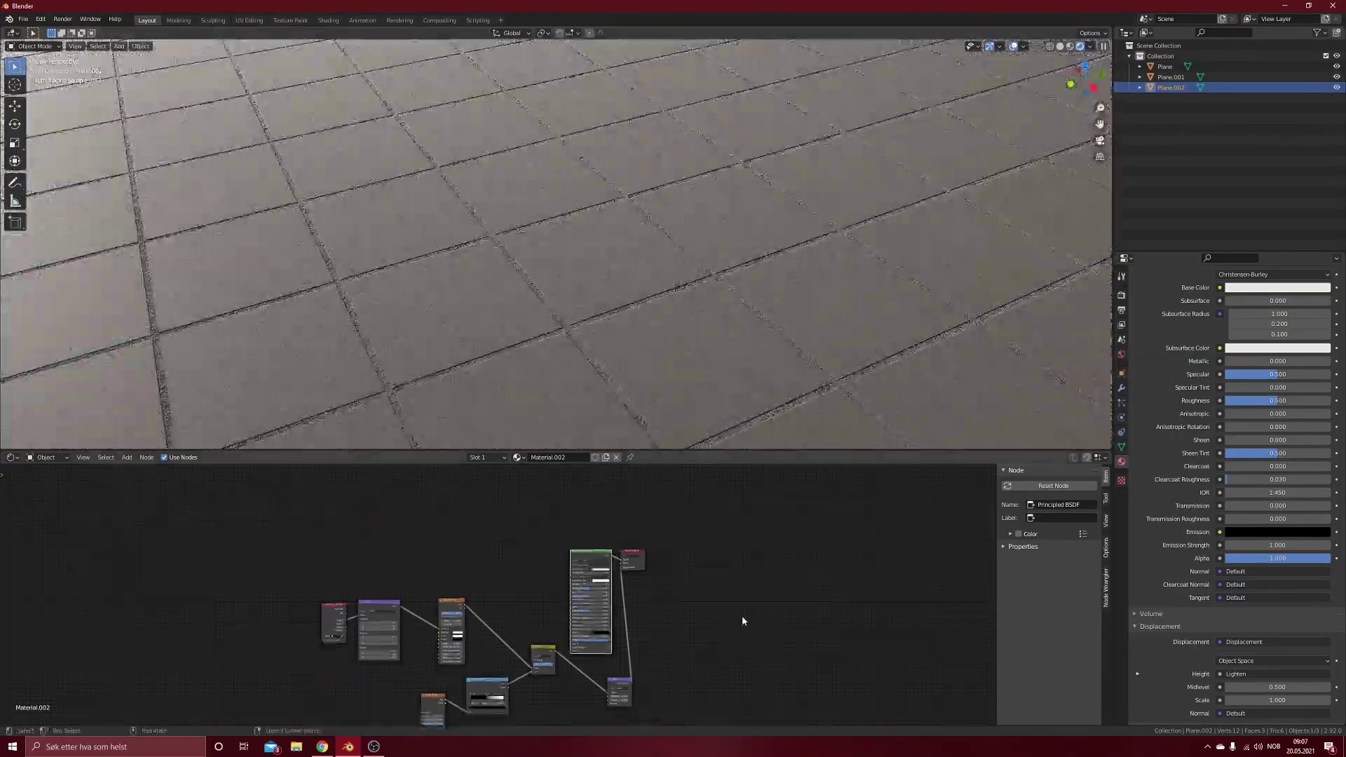
Move the Lighten node closer to the Brick Texture and ColorRamp nodes to free space before the shader
scroll(701, 529, "up", 4)
middle_click_drag(609, 522, 578, 536)
left_click_drag(616, 589, 581, 573)
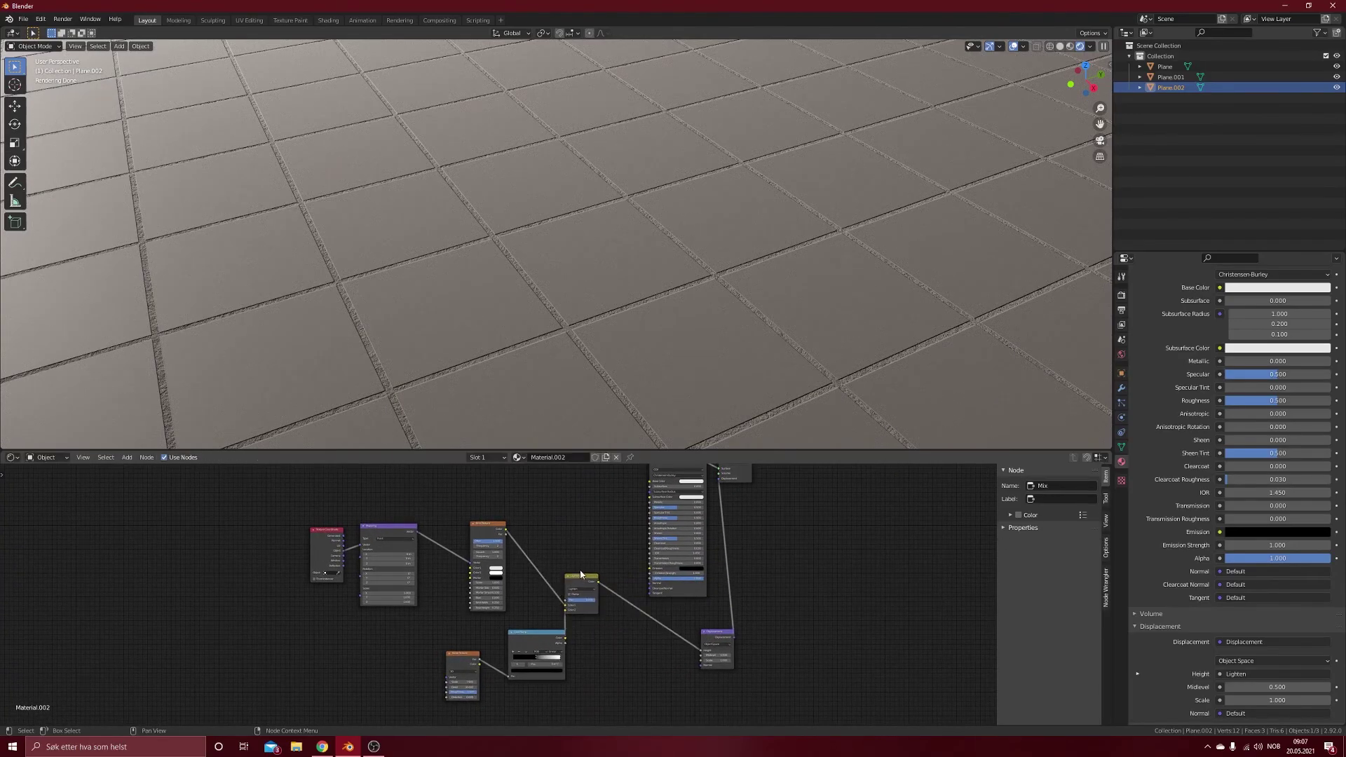
middle_click_drag(606, 545, 604, 555)
middle_click_drag(573, 316, 574, 301, "shift")
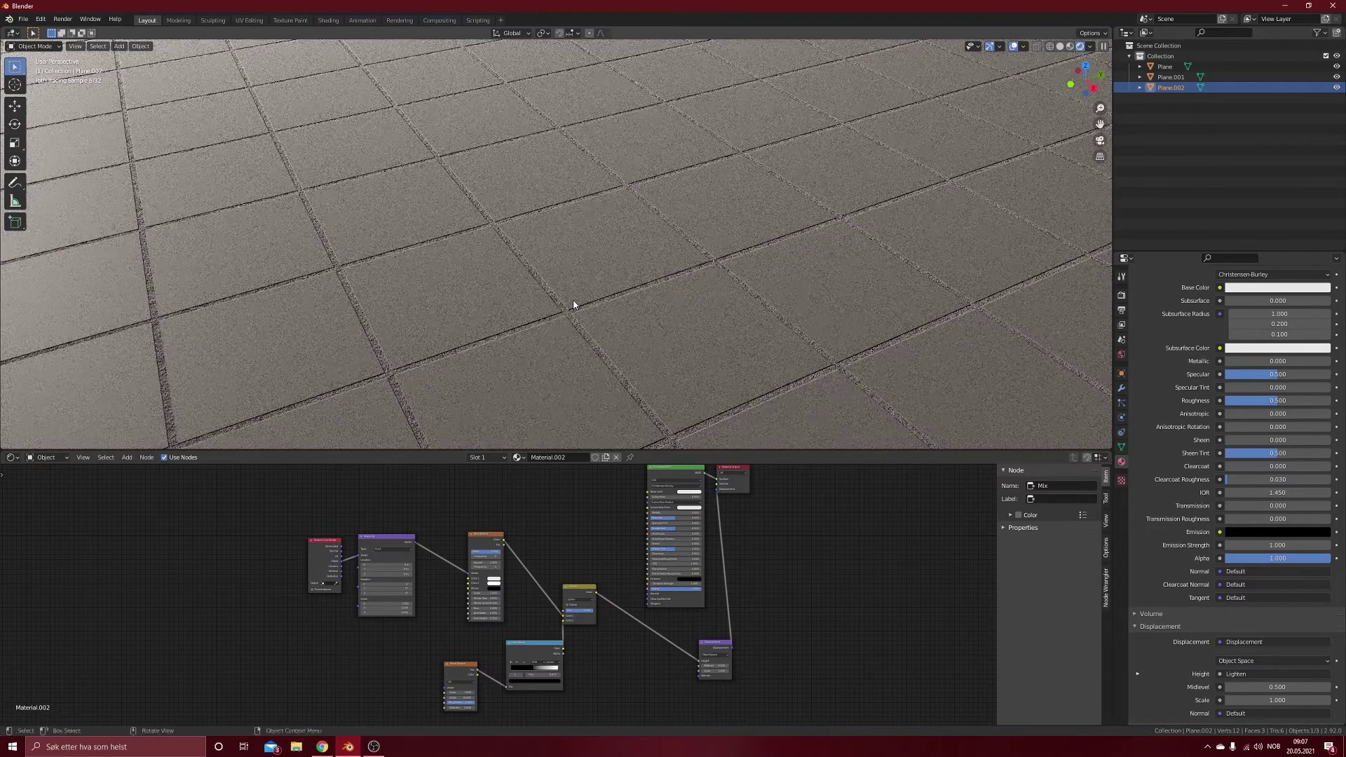
Connect the Lighten node's color output to the Principled BSDF's Roughness and check the floor's reflections
scroll(688, 526, "up", 2)
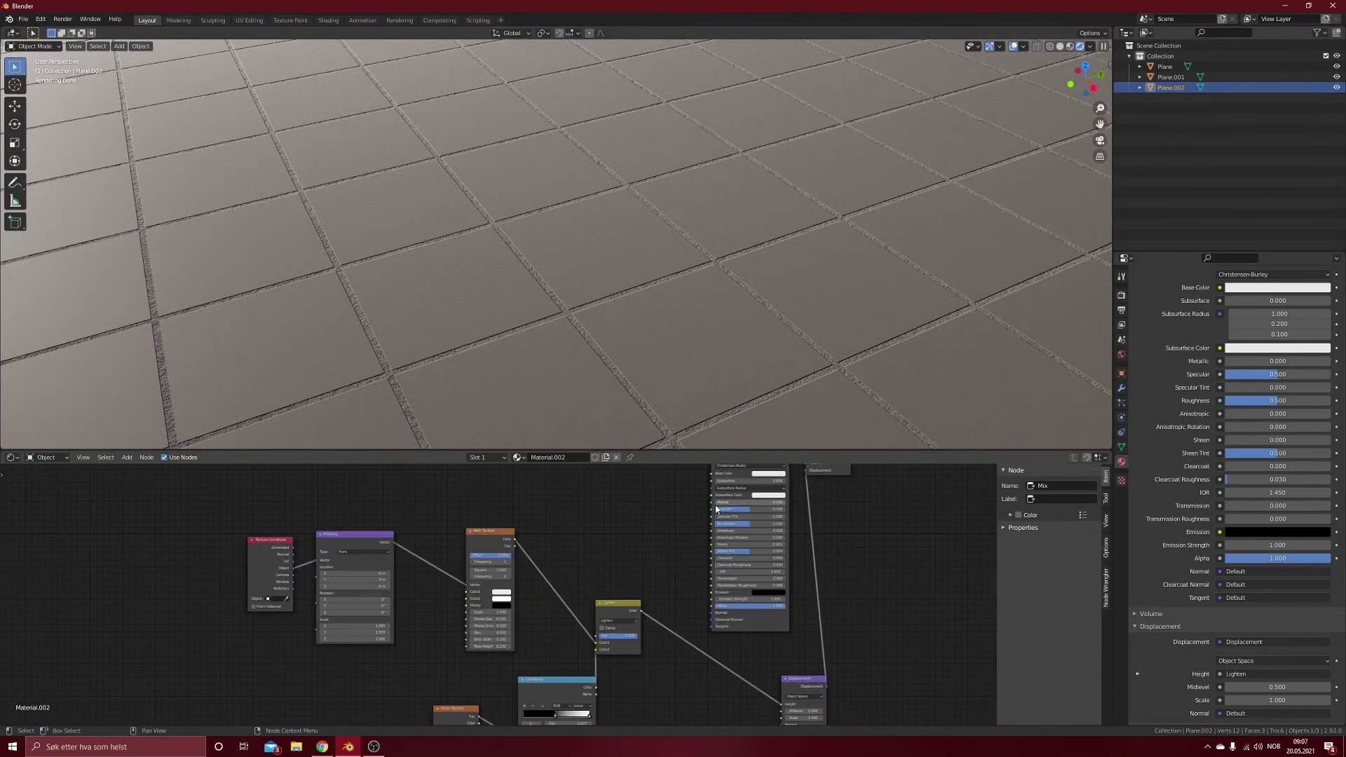
left_click_drag(641, 611, 640, 547)
left_click_drag(627, 615, 712, 524)
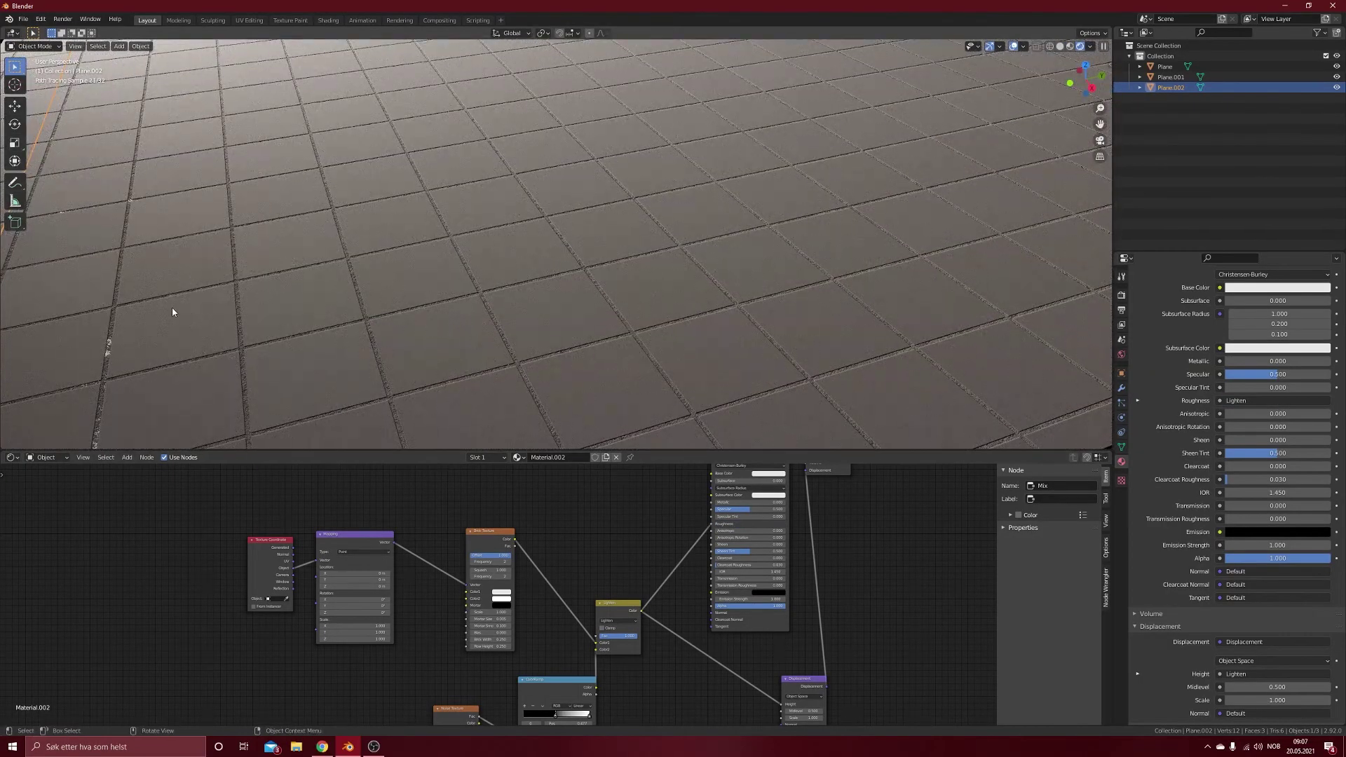
middle_click_drag(199, 324, 514, 280)
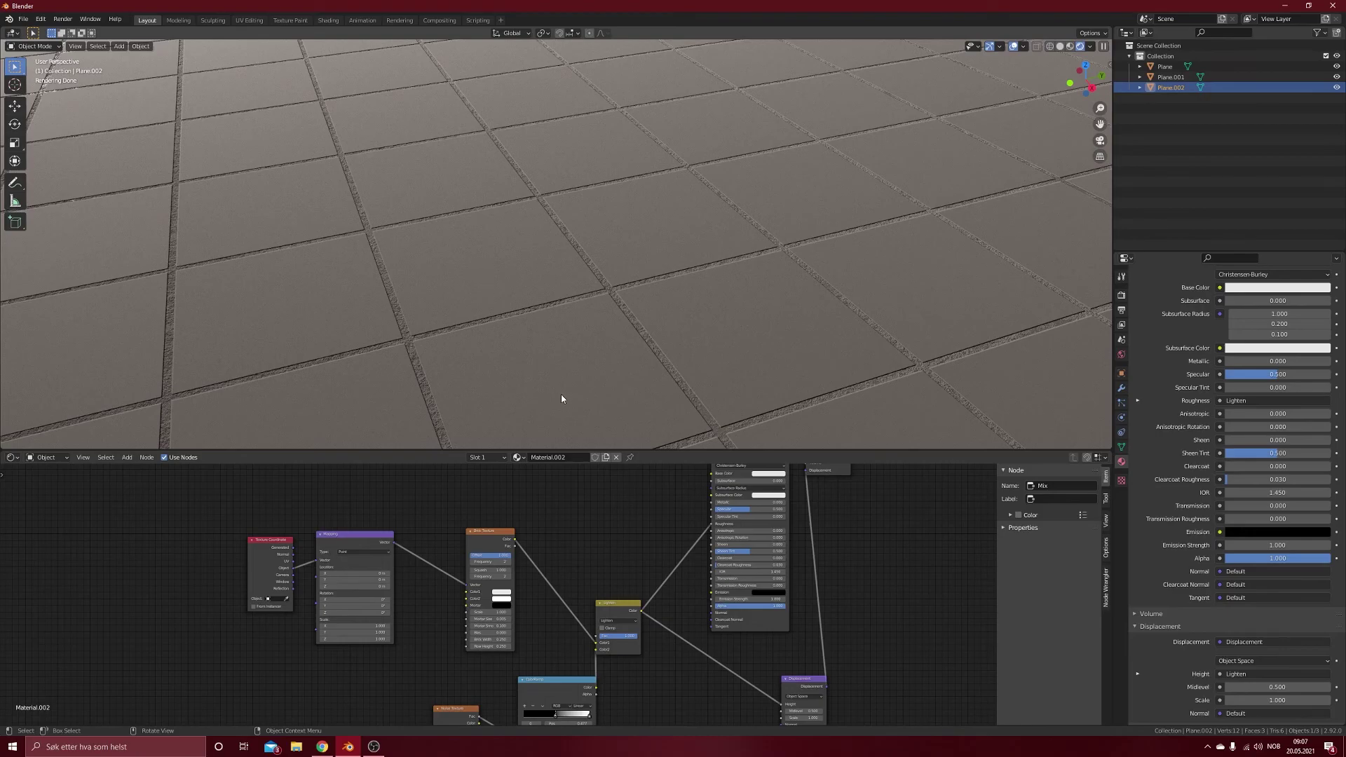
Insert an Invert node between the Lighten node and the Principled BSDF's Roughness
key("shift+a")
mouse_move(580, 535)
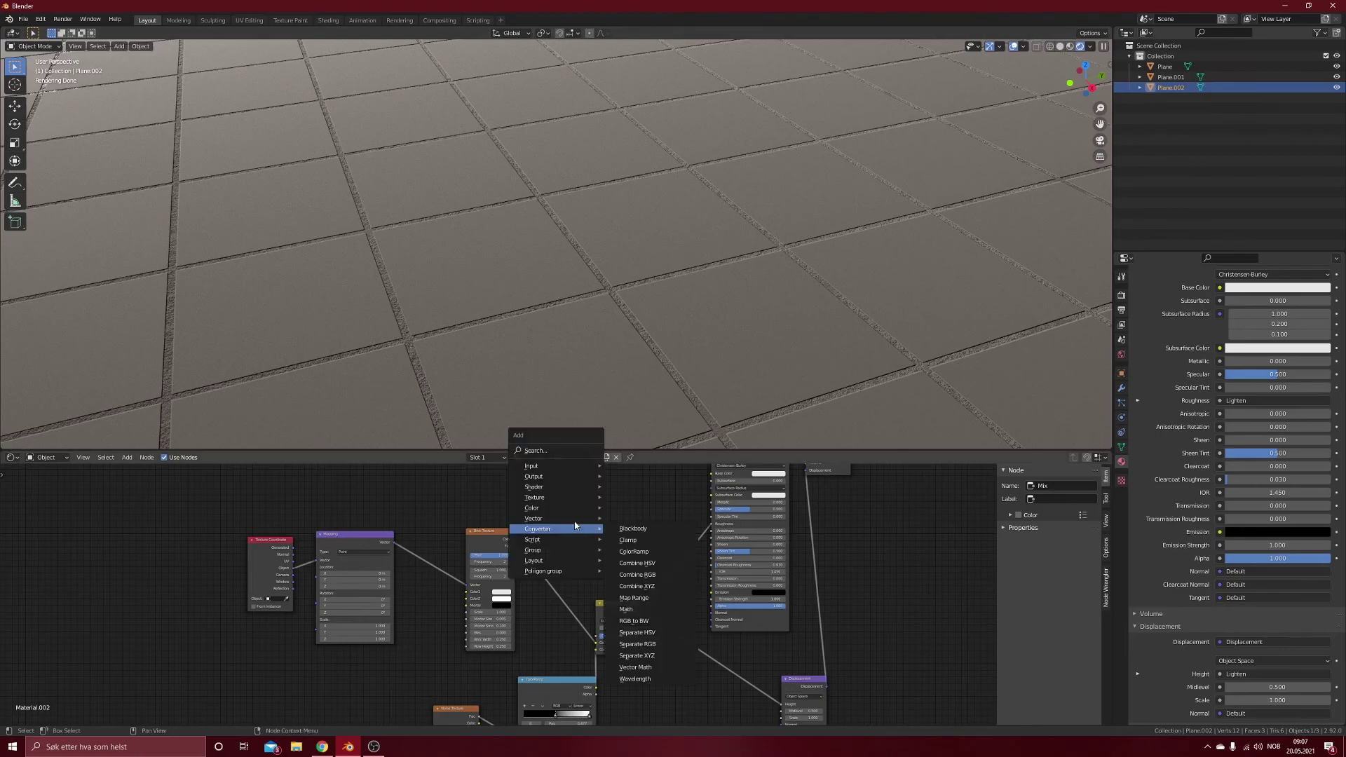
left_click(538, 451)
type("invert")
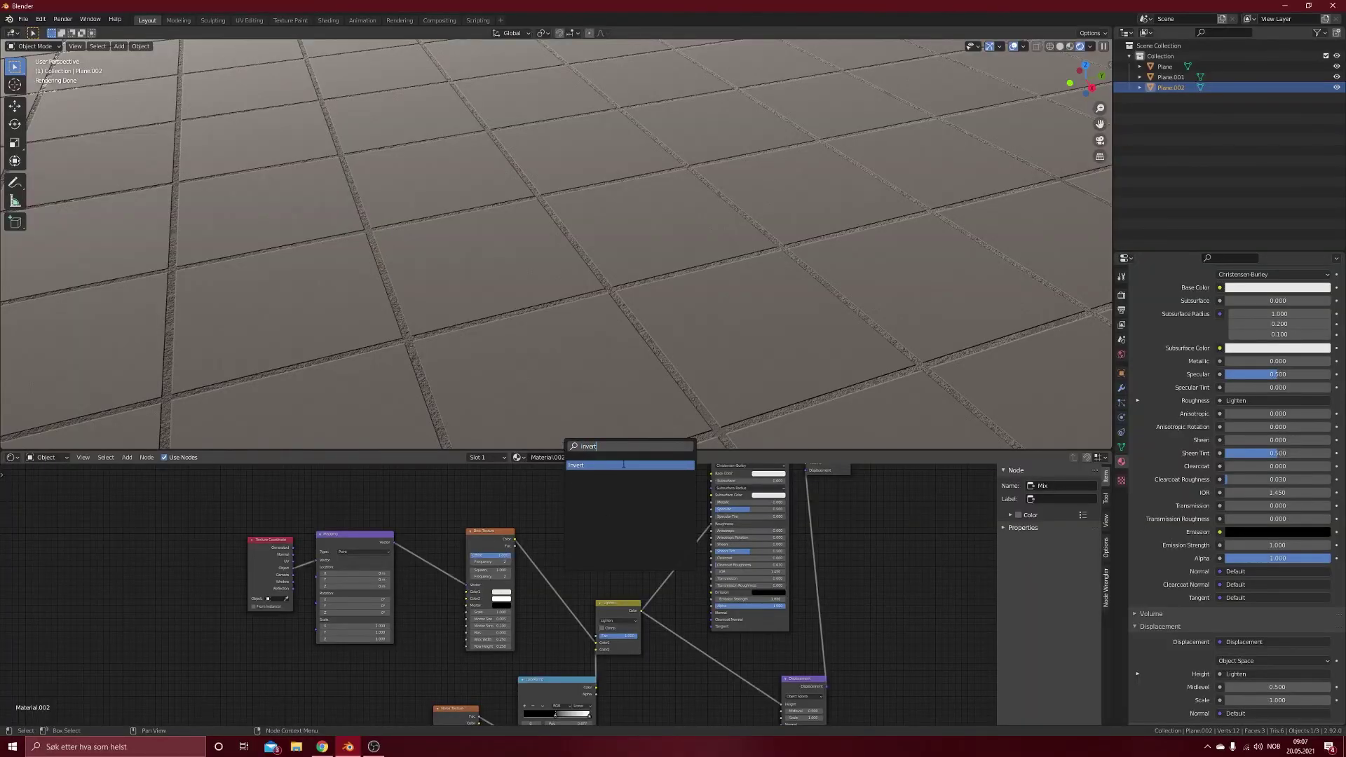
left_click(626, 465)
left_click(700, 520)
scroll(506, 239, "down", 3)
mouse_move(506, 239)
middle_mouse_down()
mouse_move(484, 193)
mouse_move(490, 242)
middle_mouse_up()
Preview the Invert node's output across the tiled floor
left_click(689, 545, "ctrl+shift")
scroll(564, 265, "down", 2)
middle_click_drag(620, 288, 626, 292)
middle_click_drag(652, 214, 683, 382, "shift")
Move the Invert node up and insert a ColorRamp between the Lighten and Invert nodes
left_click_drag(680, 542, 700, 478)
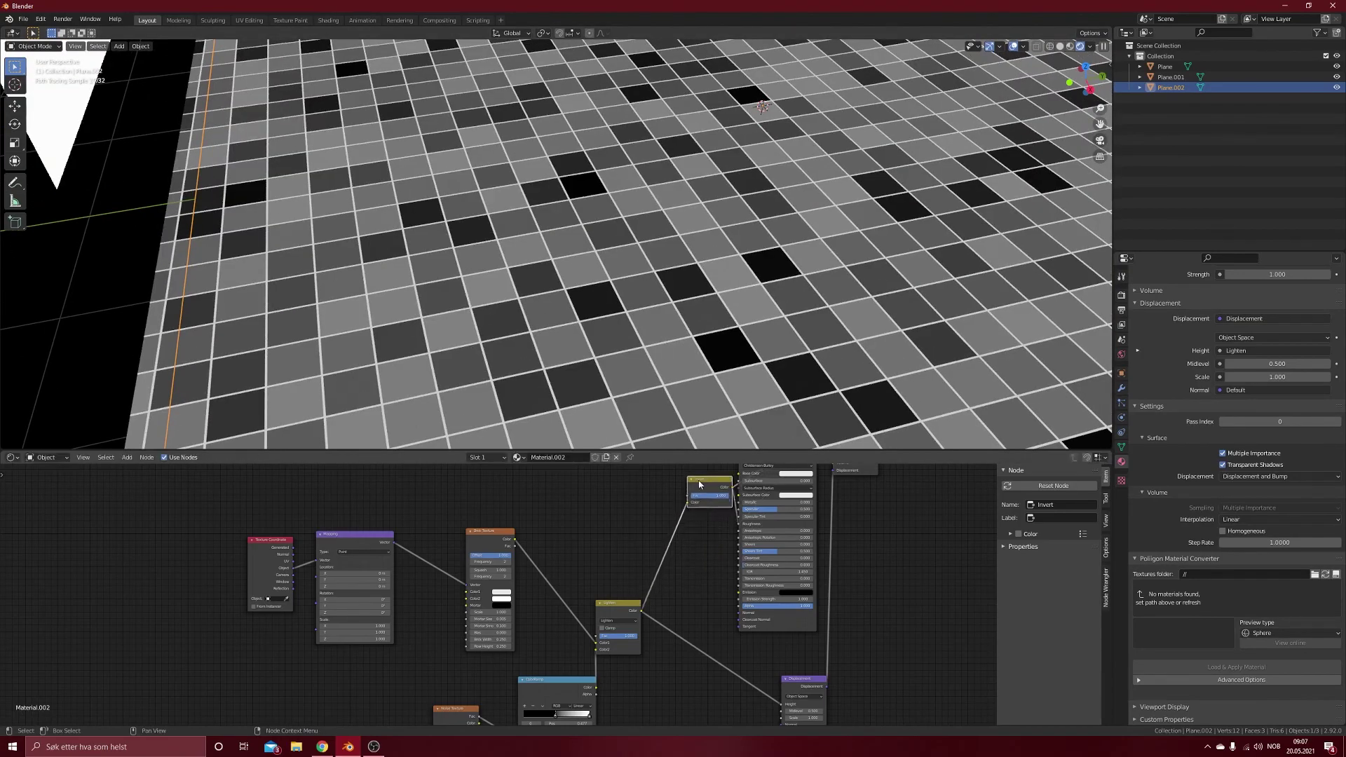
key("shift+a")
mouse_move(610, 588)
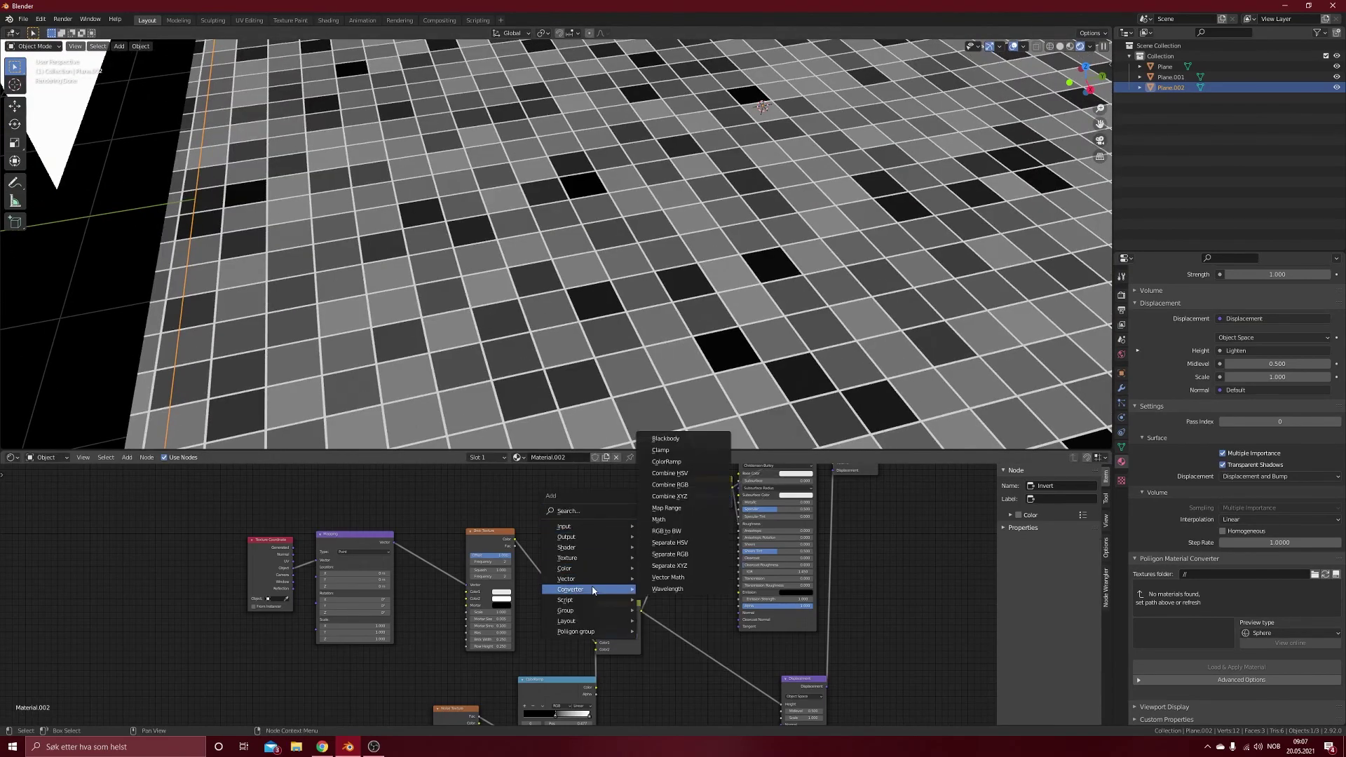
left_click(666, 461)
left_click(698, 565)
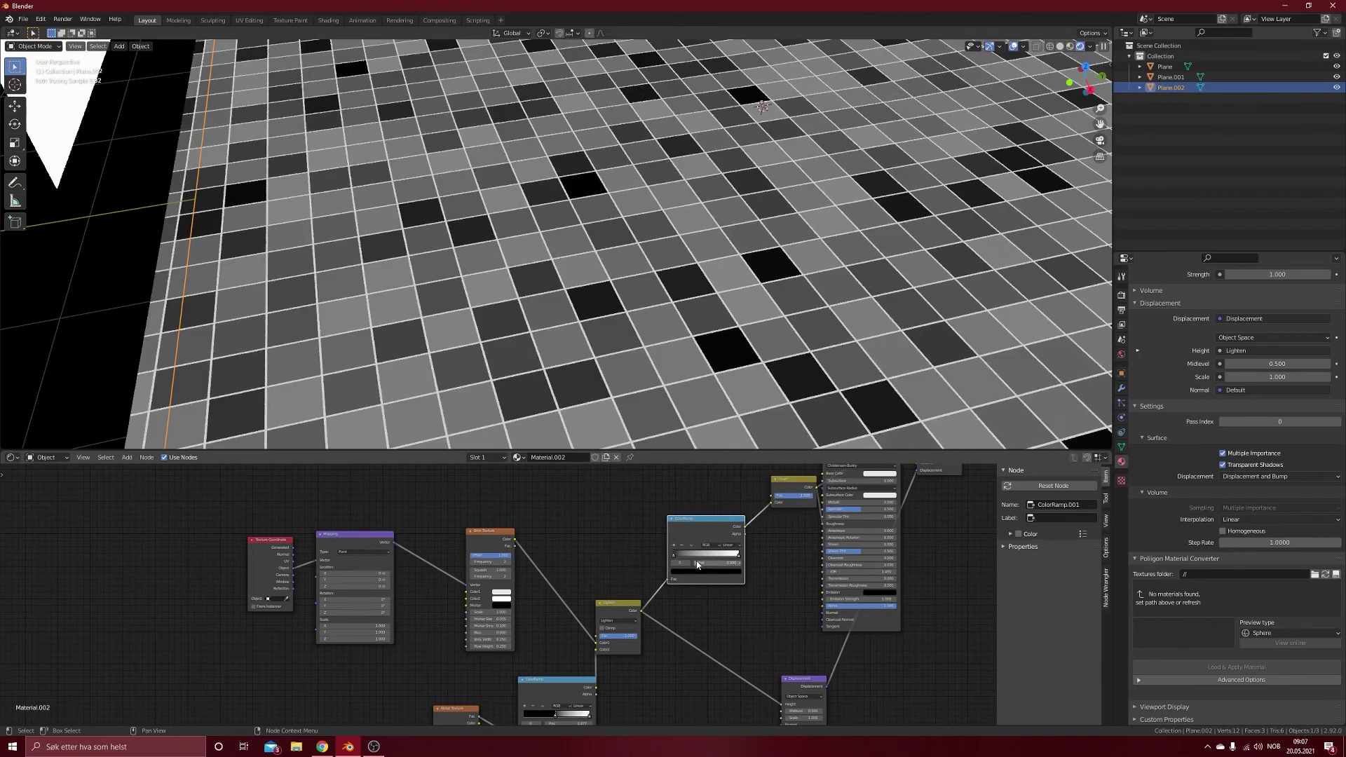
Move the ColorRamp's white stop inward to even out the tiles, and reposition the Invert node beside the ramp
left_click_drag(675, 561, 722, 559)
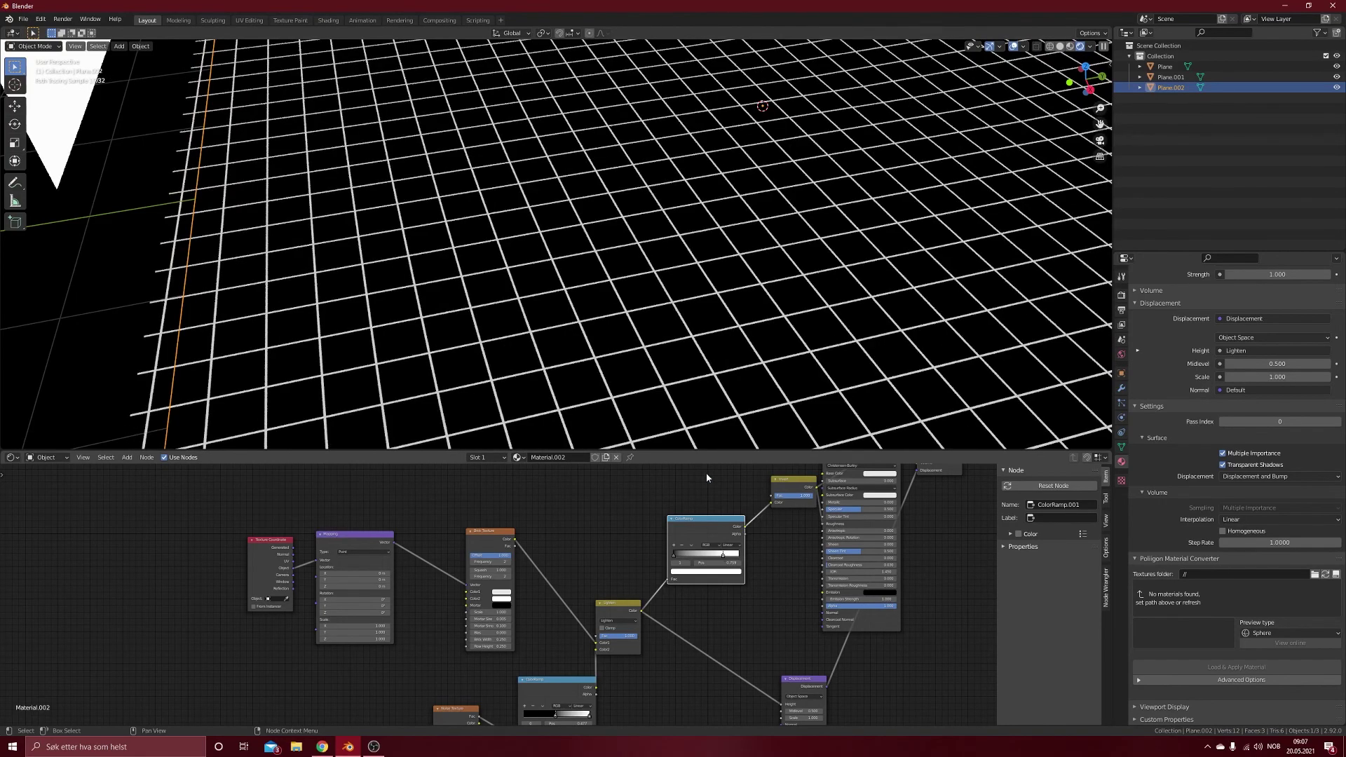
middle_click_drag(807, 509, 697, 540)
left_click_drag(687, 514, 663, 558)
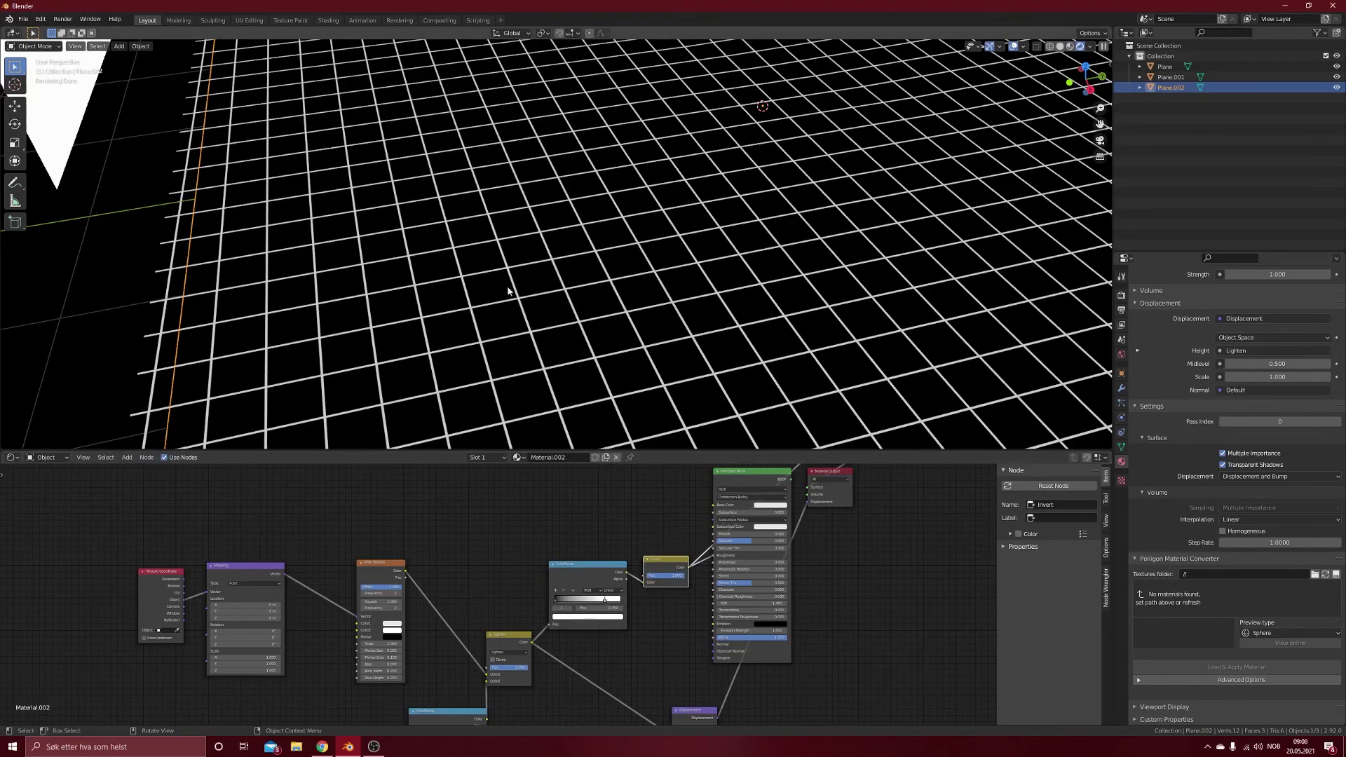
scroll(512, 289, "up", 6)
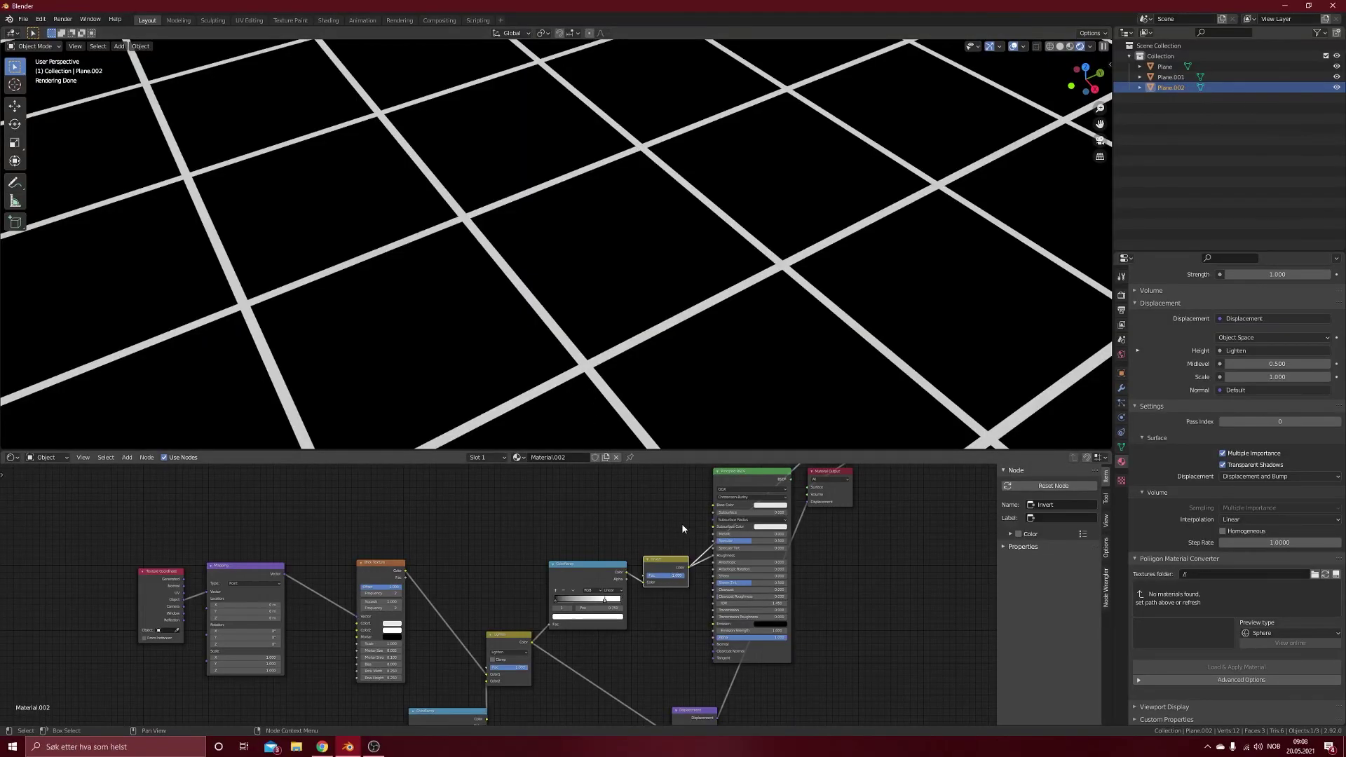
Compare the Principled BSDF shading with the Invert output and examine the grout and the emissive planes' reflections across the floor
left_click(747, 473)
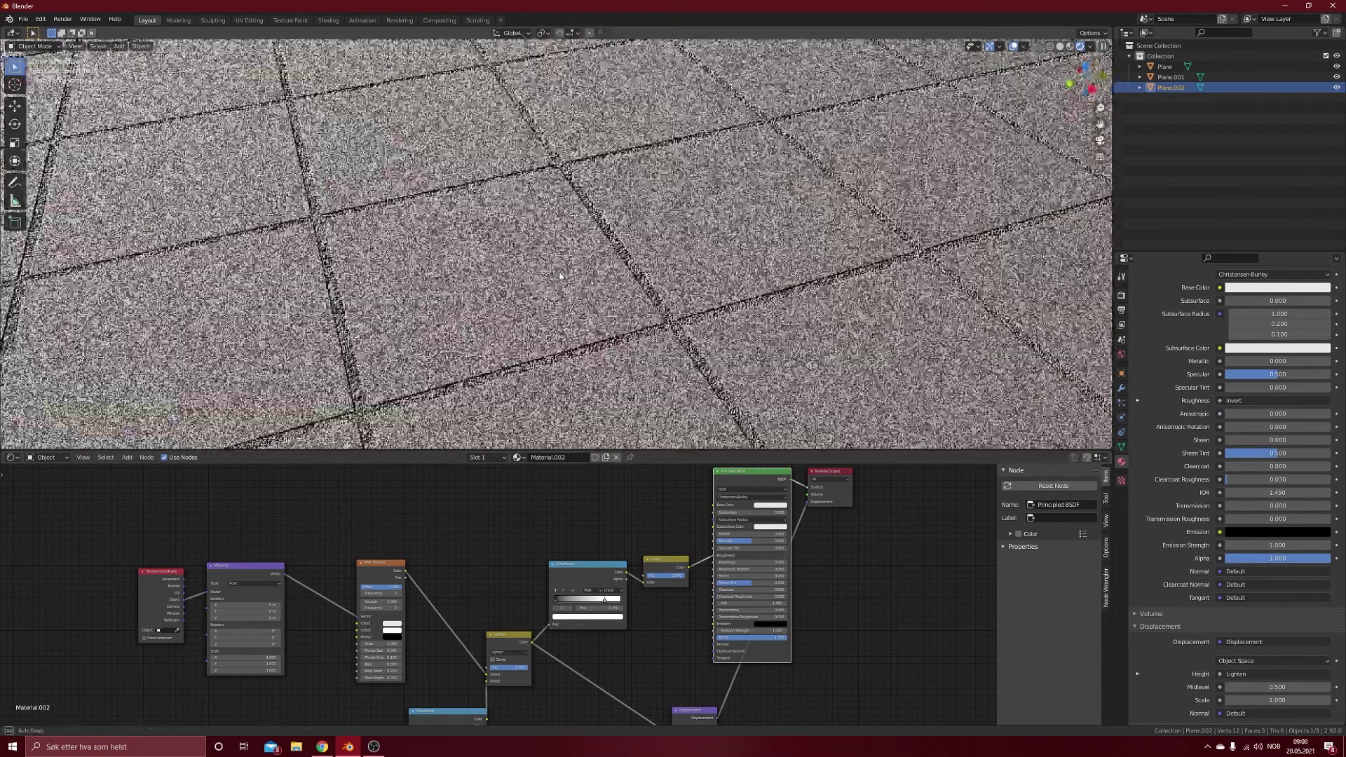
scroll(572, 284, "up", 5)
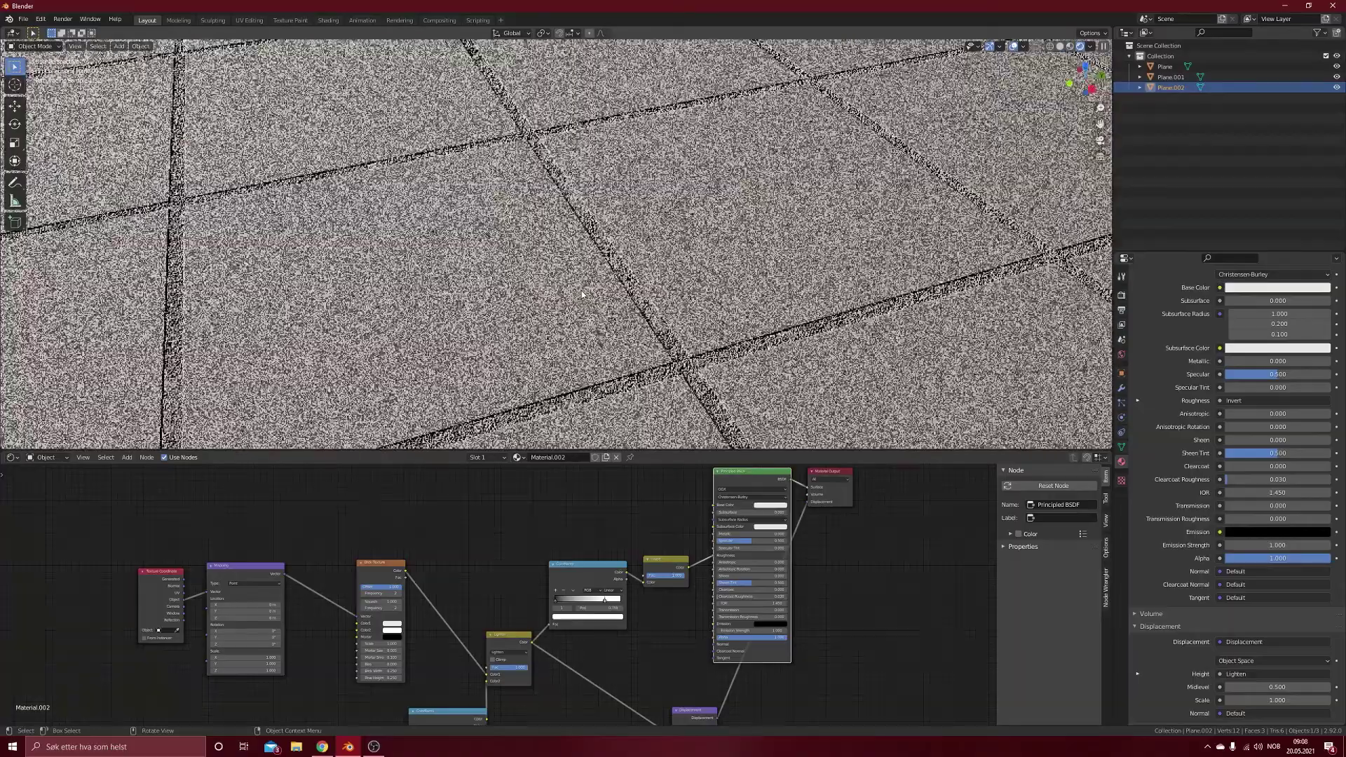
scroll(584, 287, "down", 4)
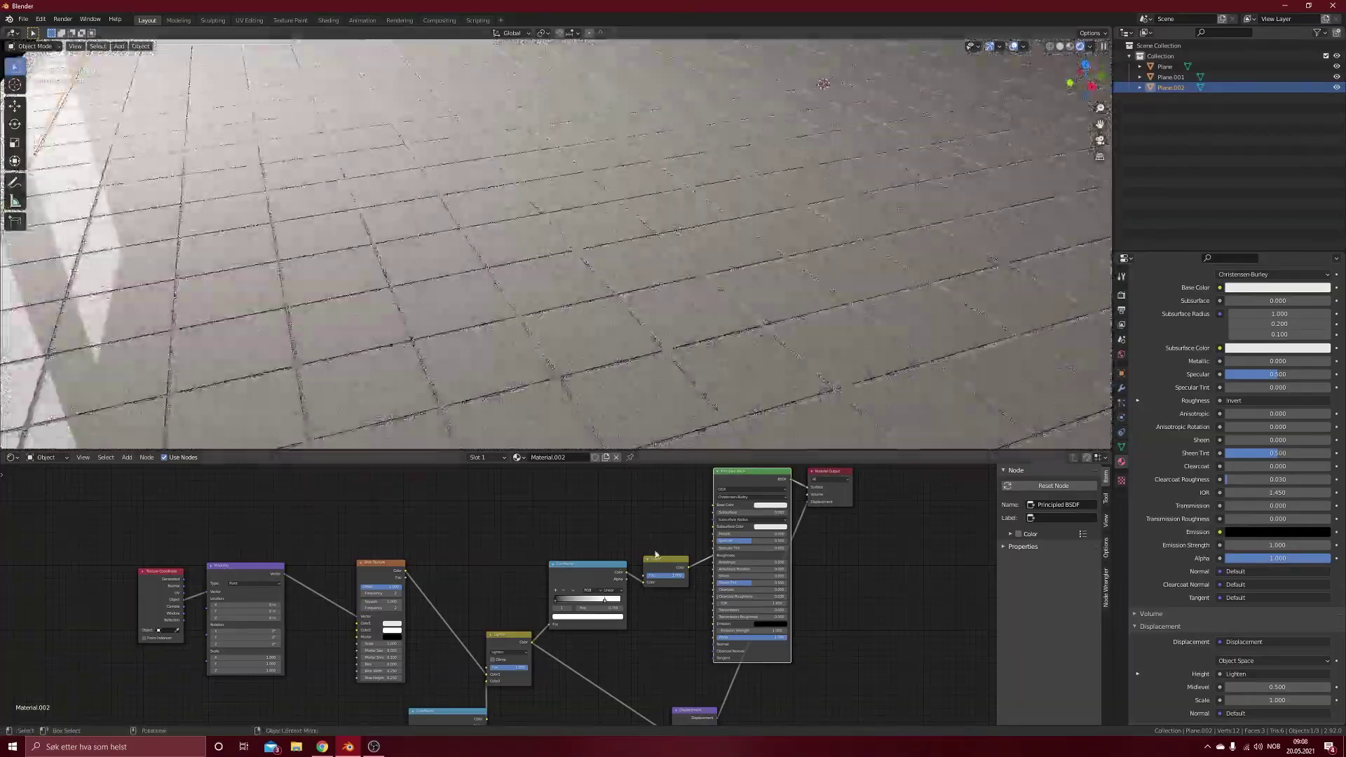
left_click(665, 560, "ctrl+shift")
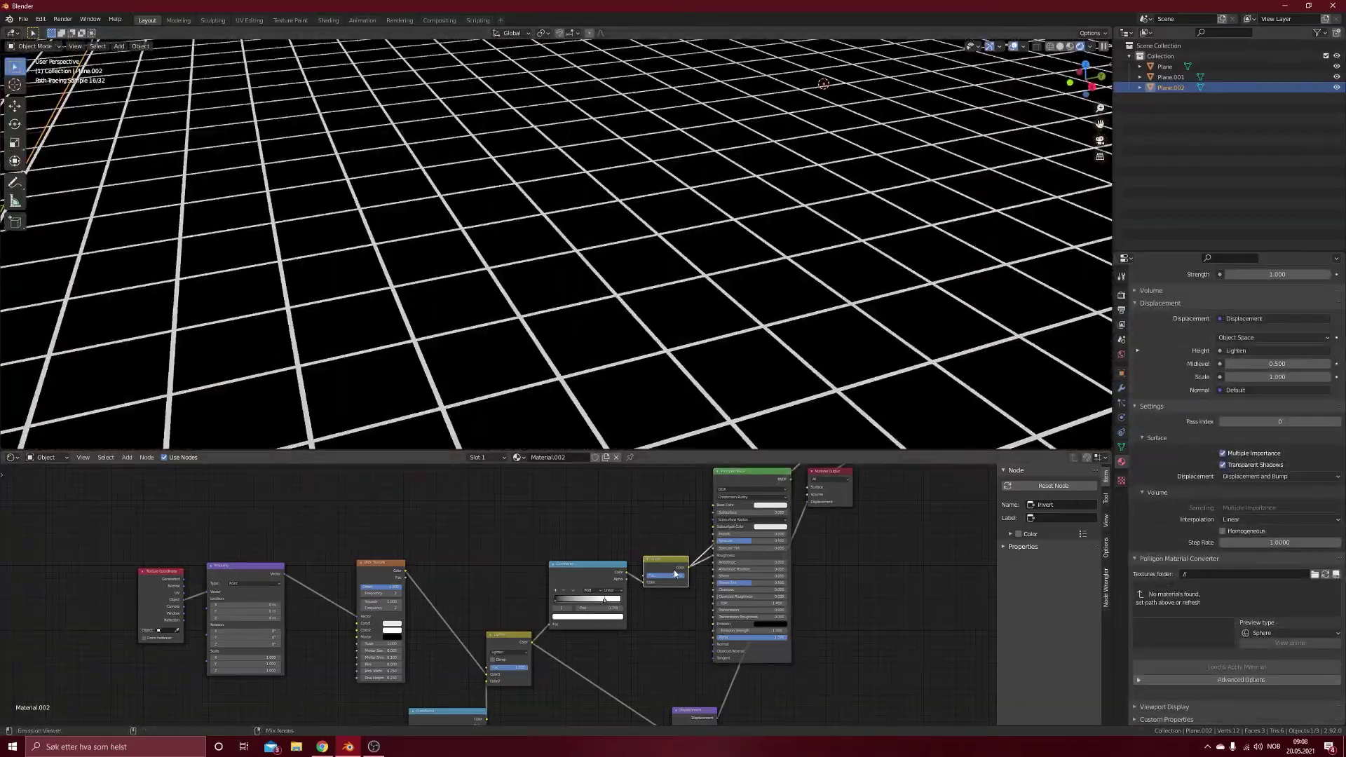
left_click(742, 480, "ctrl+shift")
scroll(508, 269, "up", 3)
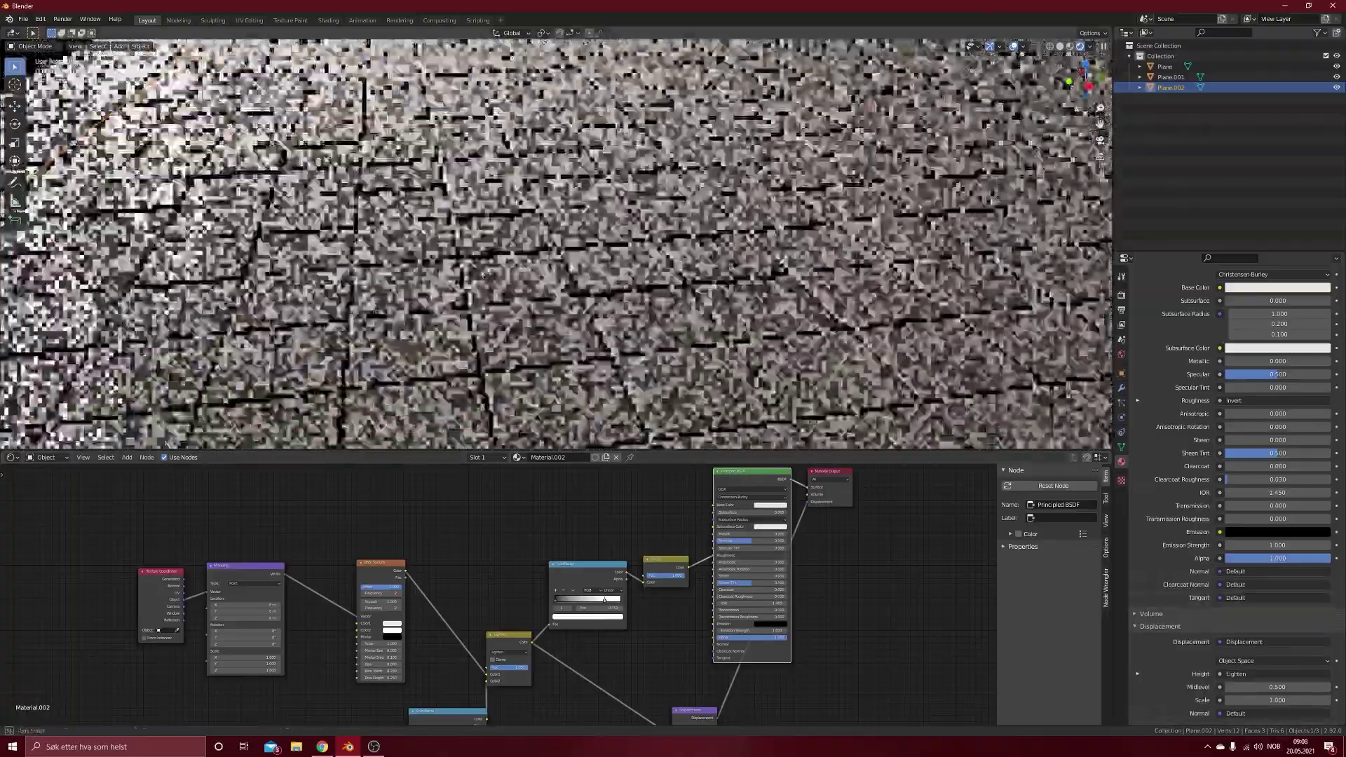
middle_click_drag(484, 275, 395, 272)
scroll(475, 264, "down", 5)
scroll(407, 267, "down", 6)
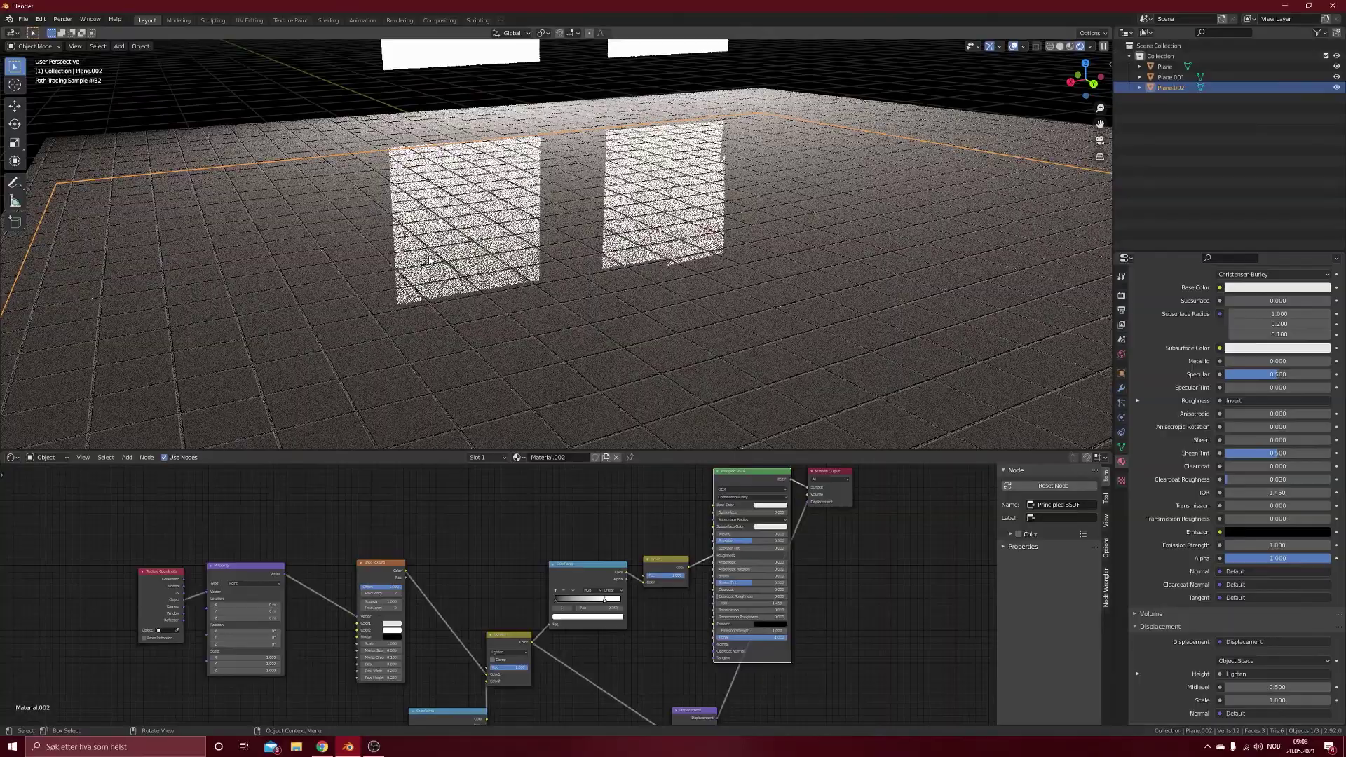
scroll(477, 273, "up", 8)
scroll(477, 274, "up", 4)
middle_click_drag(477, 274, 484, 281)
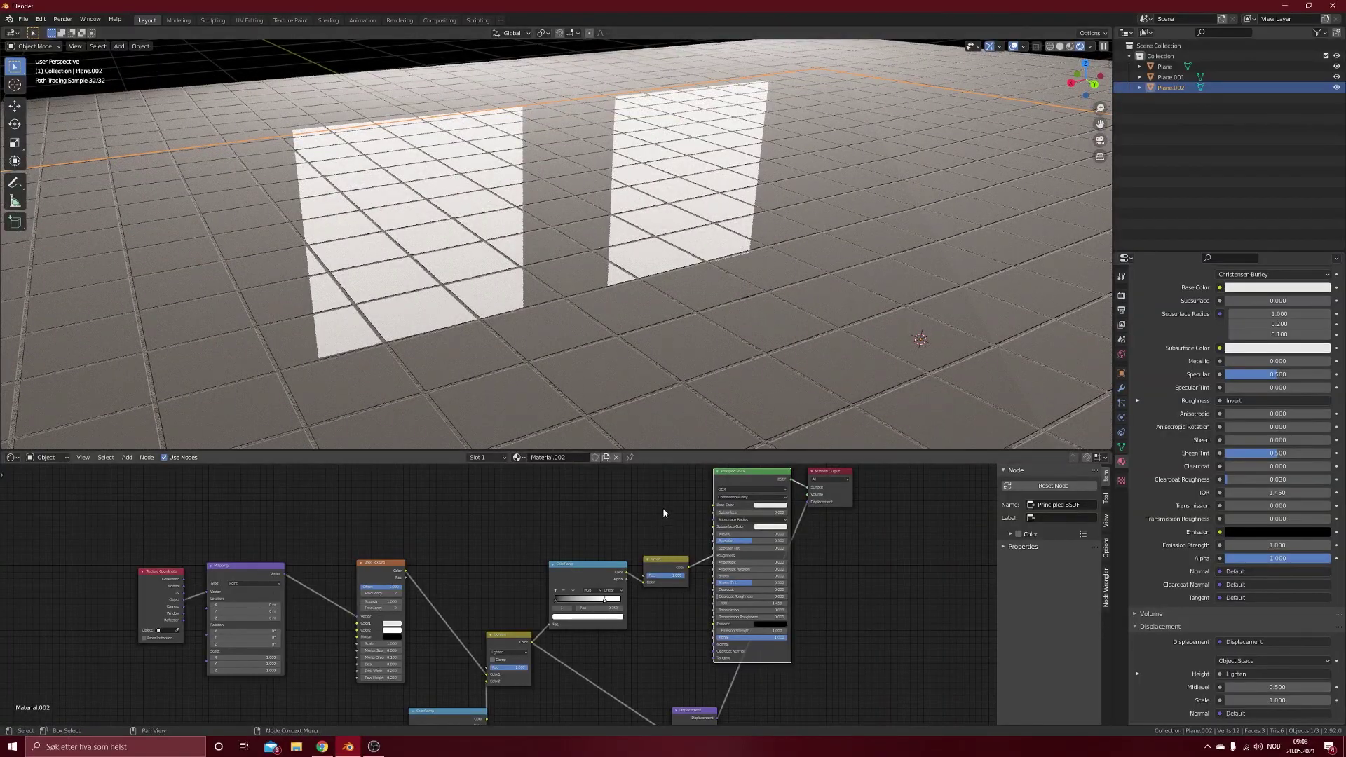
Add a new ColorRamp above the existing one and connect its Color output to the Principled BSDF's Base Color
left_click(475, 530)
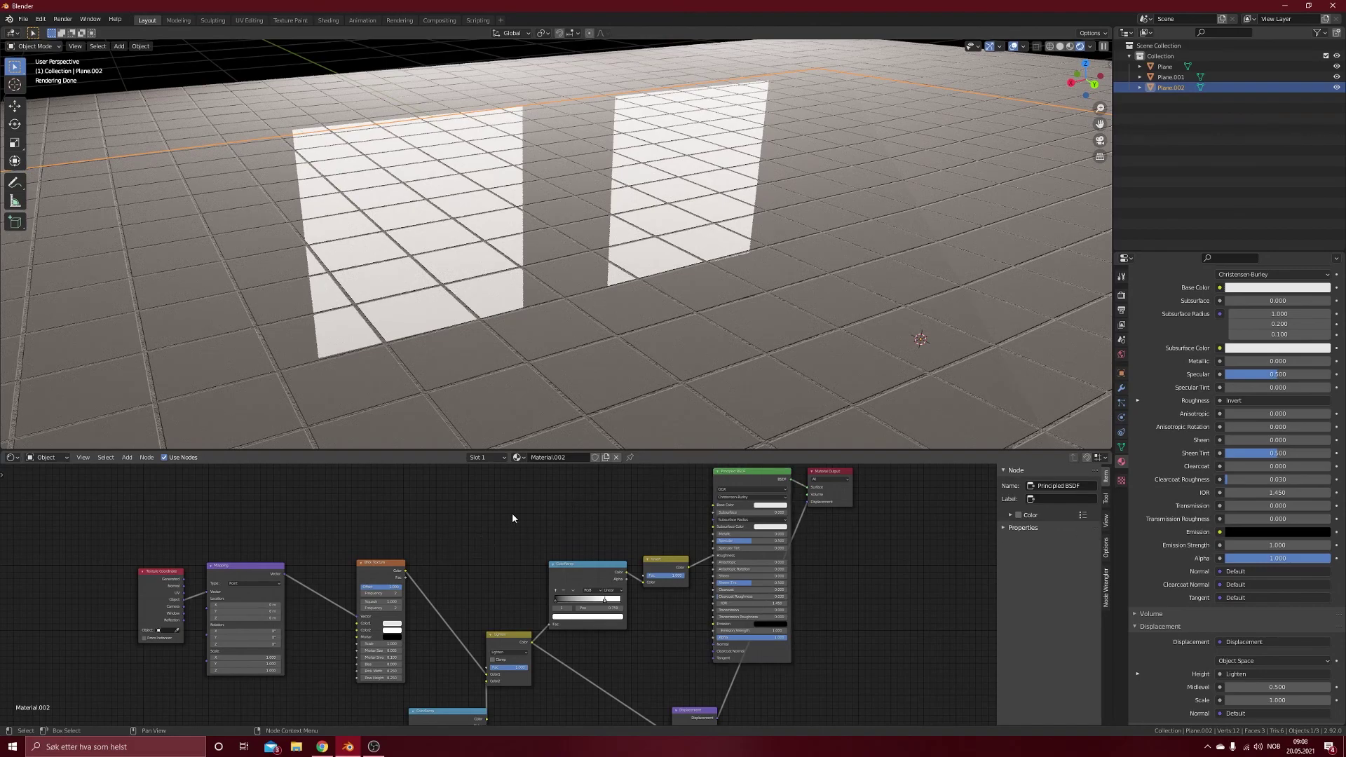
key("shift+a")
mouse_move(501, 516)
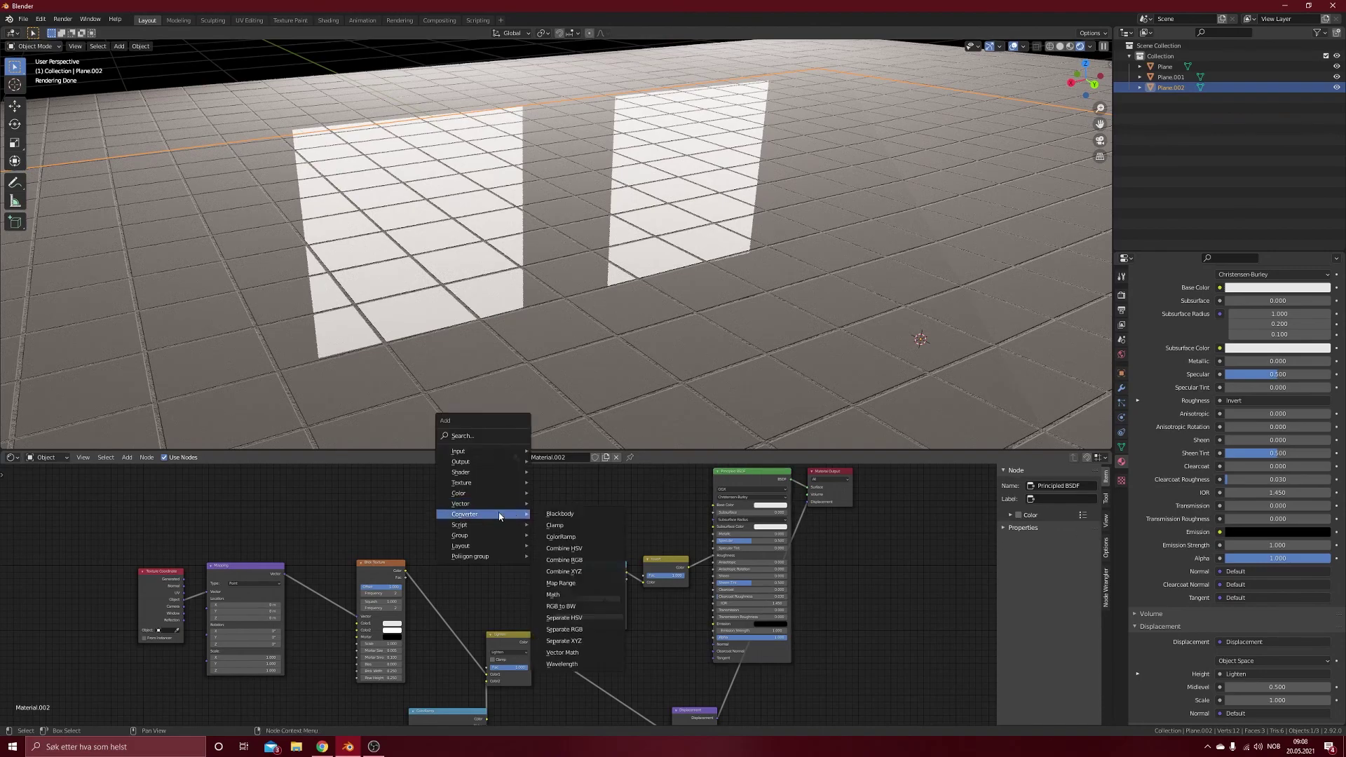
left_click(561, 536)
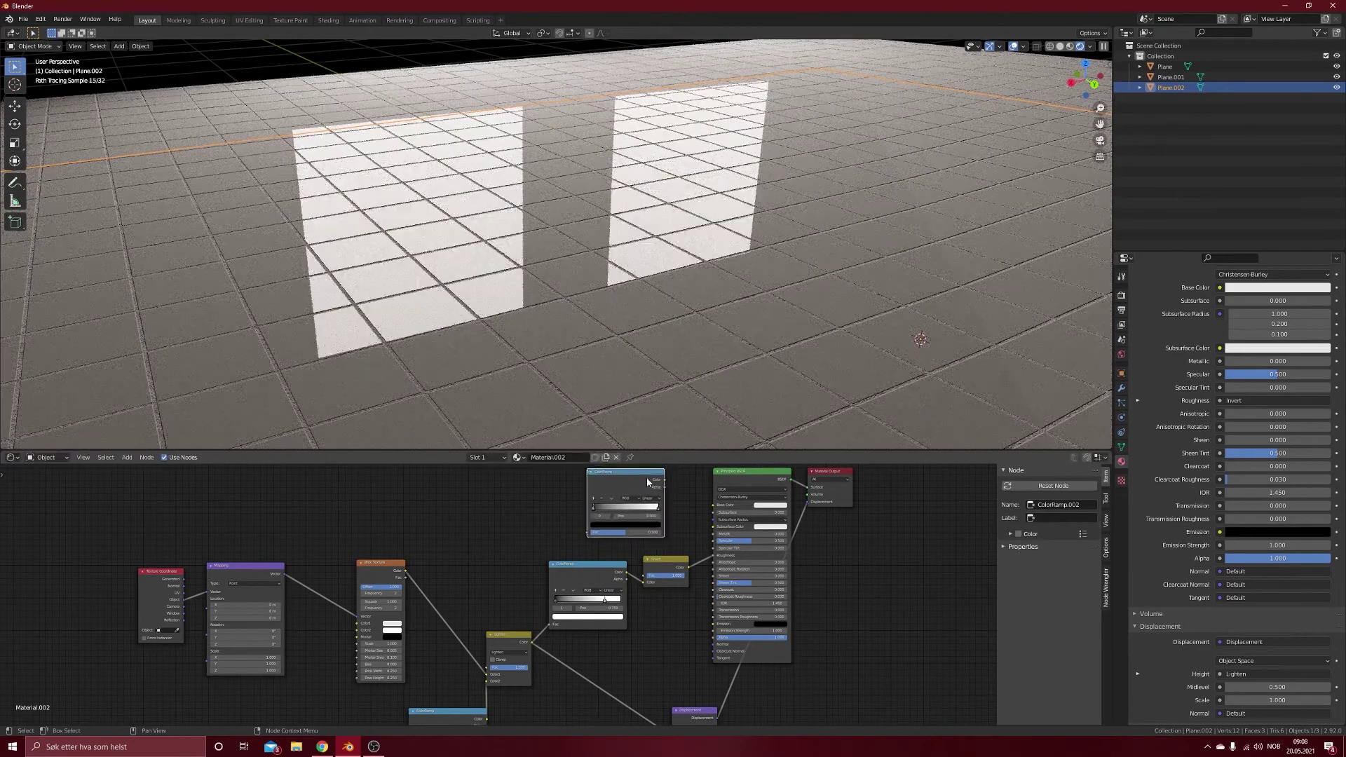
left_click_drag(664, 481, 714, 504)
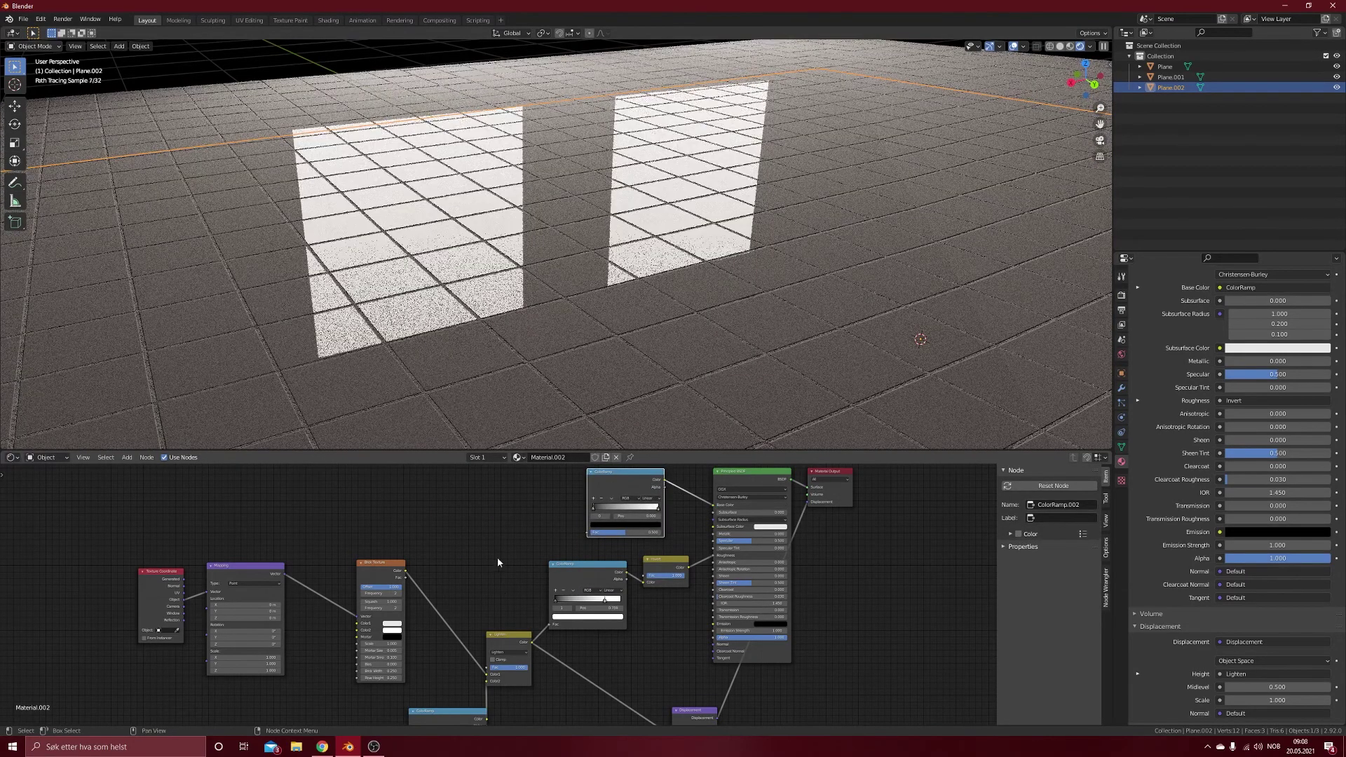
Connect the Brick Texture's Color to the Fac input of the Base Color ramp and preview the texture and the full shader
left_click(379, 565)
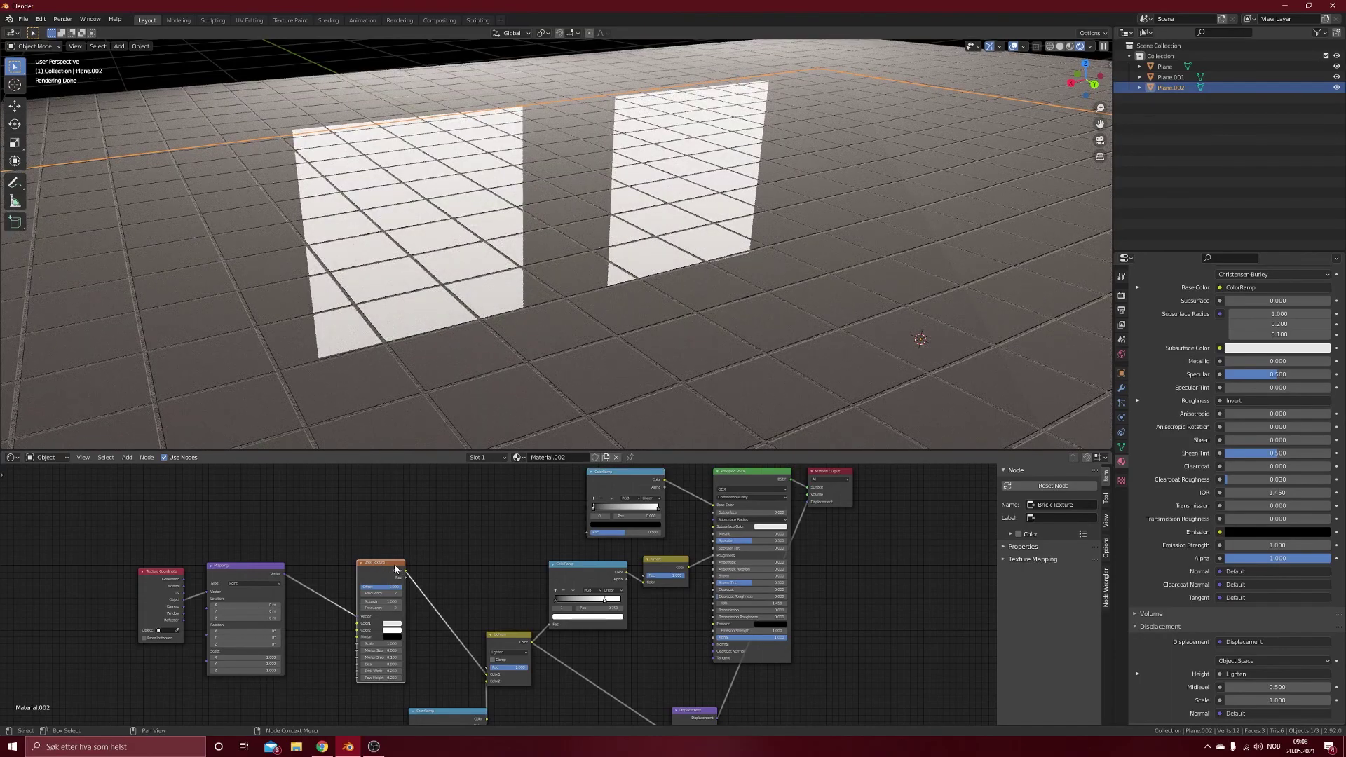
left_click(394, 569, "ctrl+shift")
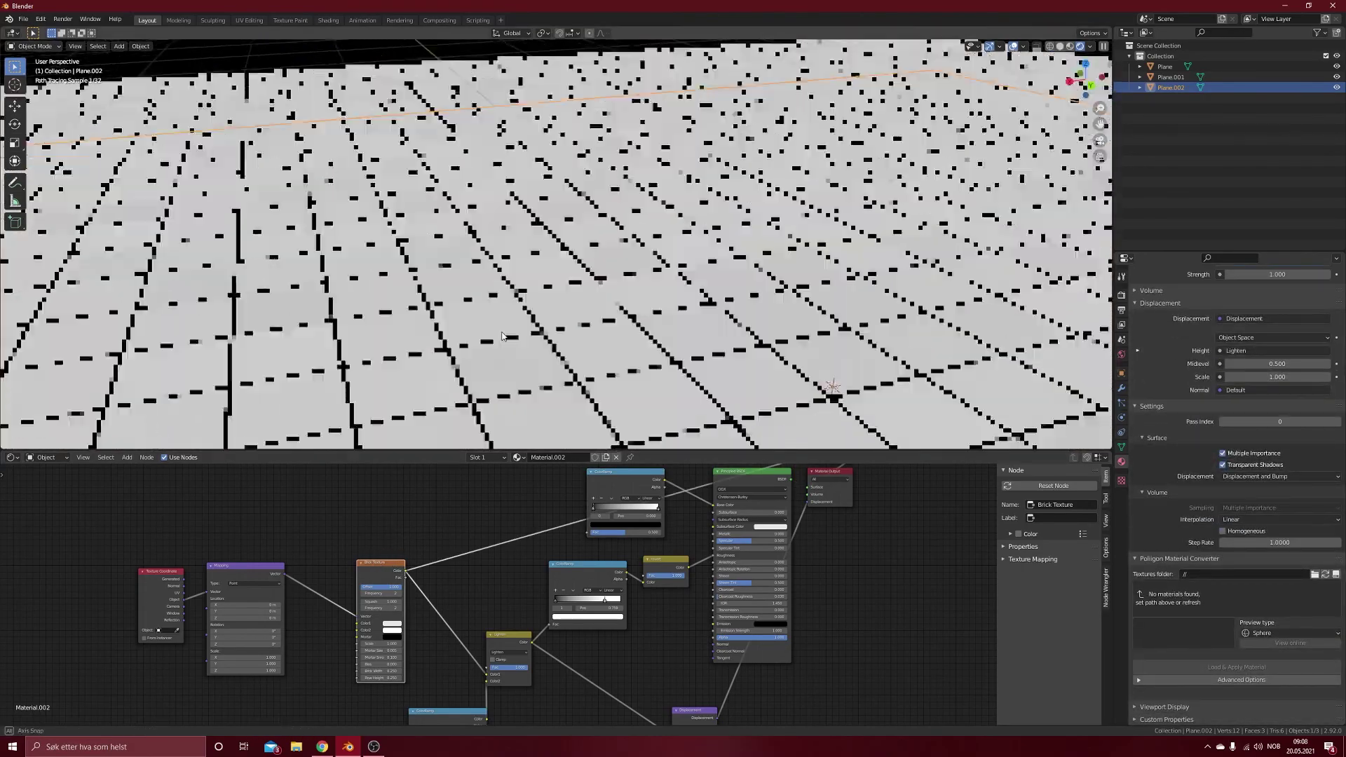
middle_click_drag(501, 344, 521, 377)
scroll(479, 365, "up", 2)
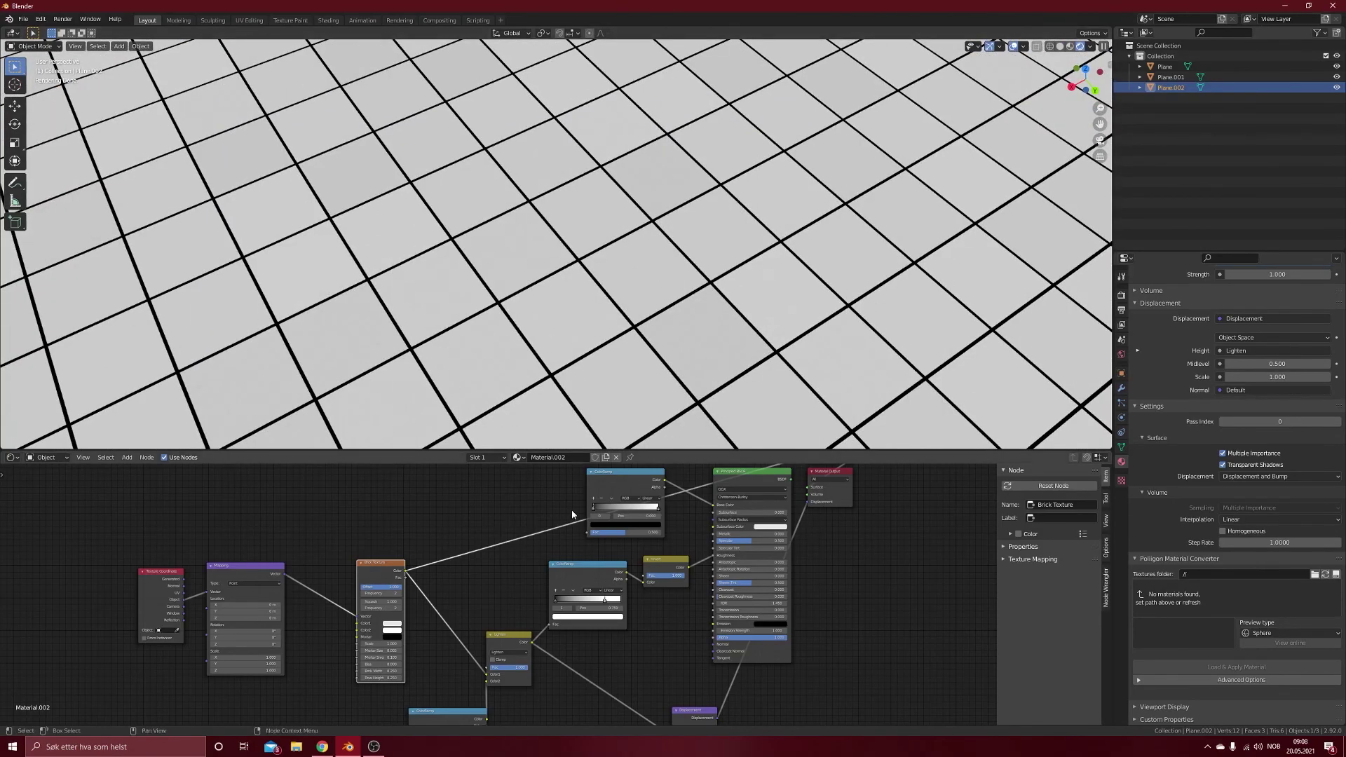
left_click_drag(405, 571, 588, 532)
left_click(759, 479)
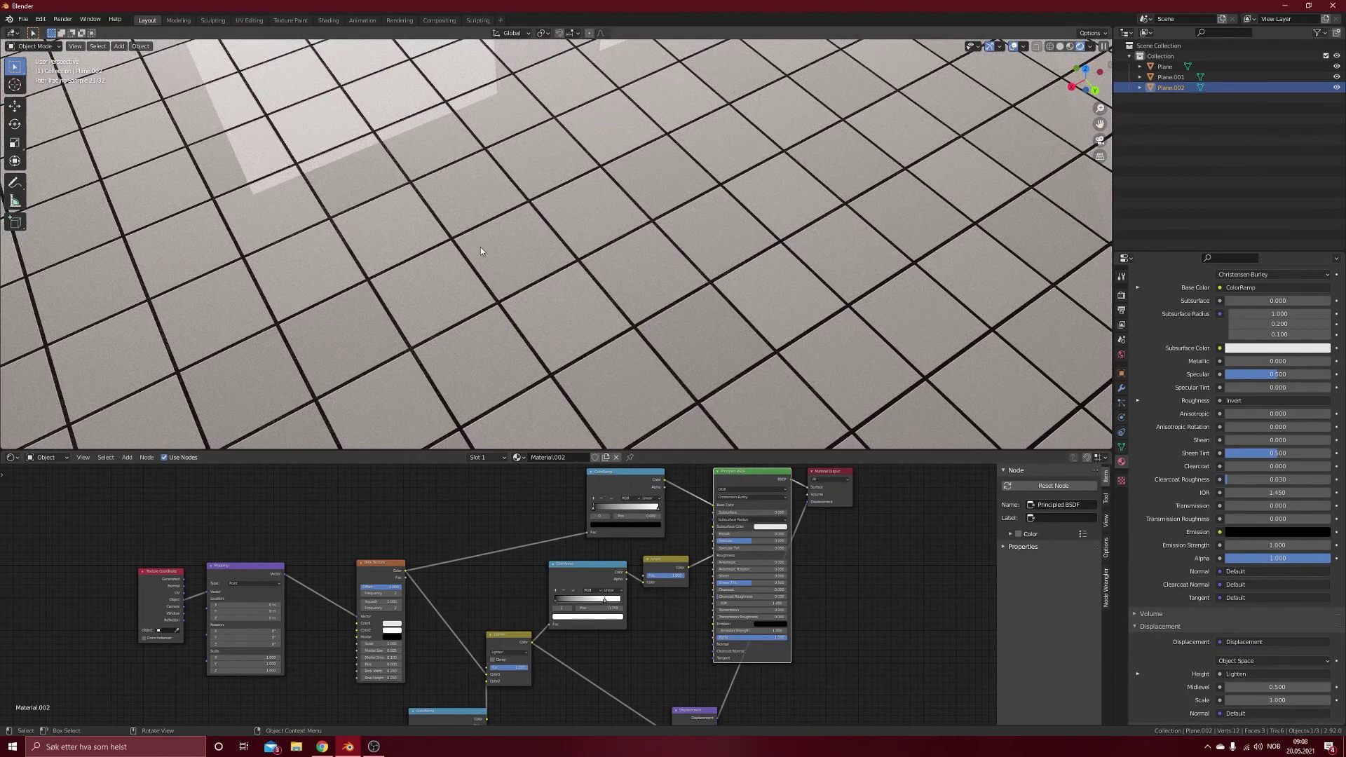
scroll(486, 256, "down", 3)
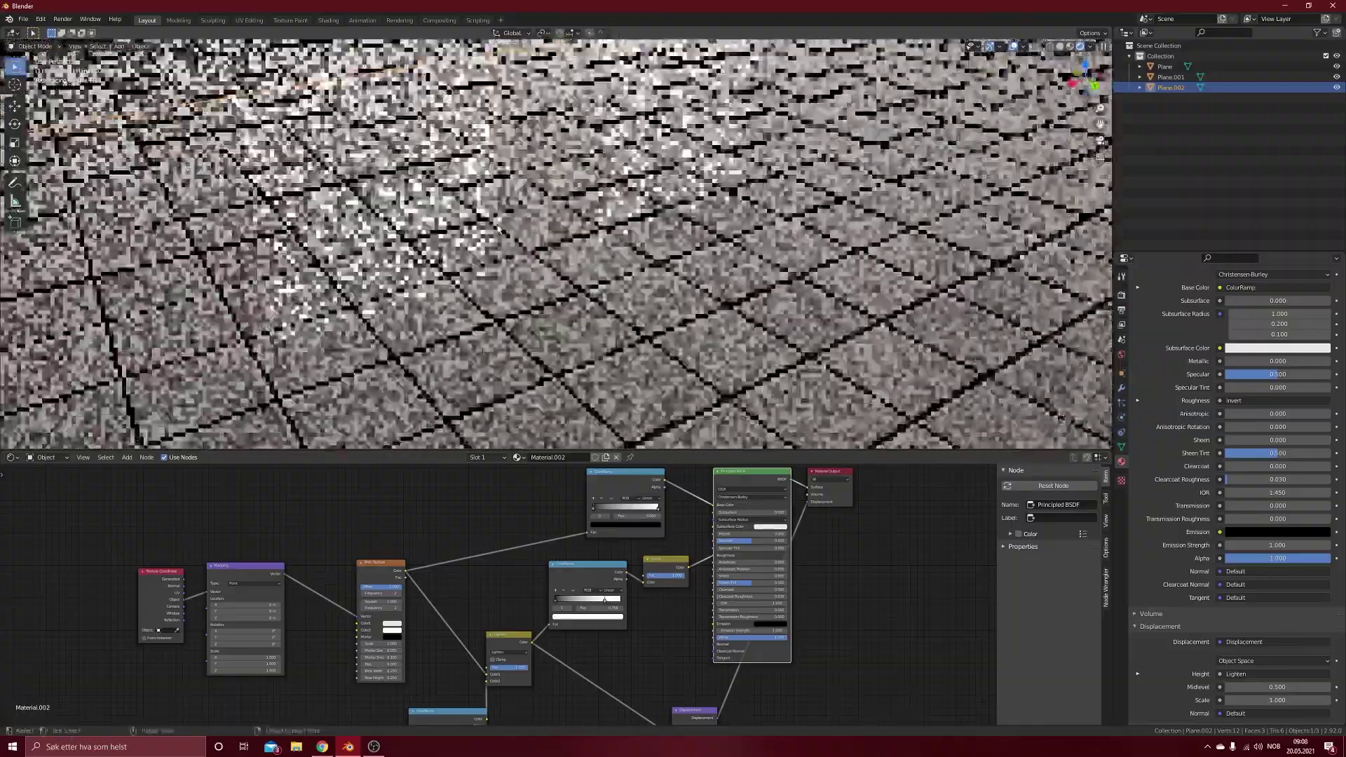
scroll(495, 231, "up", 3)
Preview the Base Color ramp, lighten its black stop to dark grey, and check the tile reference photo in Chrome before returning to Blender
left_click(646, 477, "ctrl+shift")
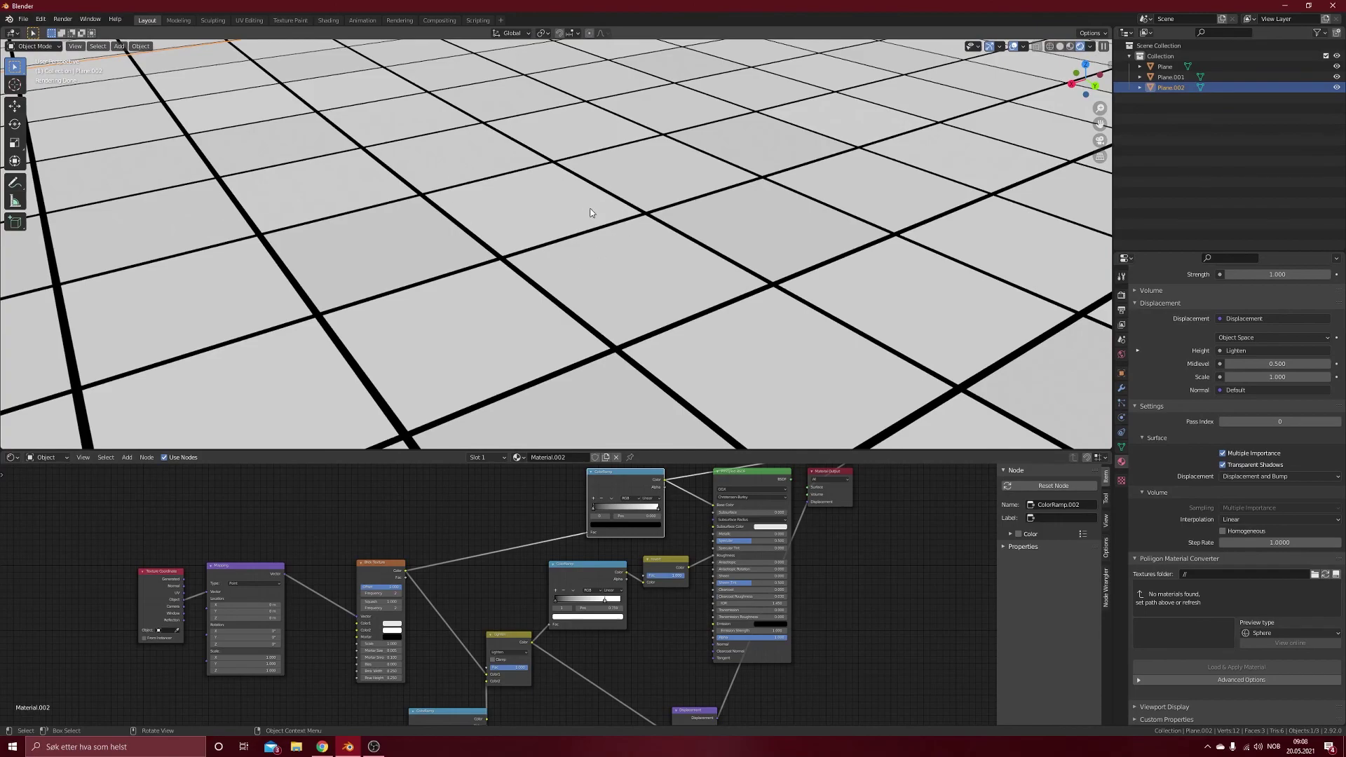
left_click(610, 525)
left_click_drag(646, 477, 646, 473)
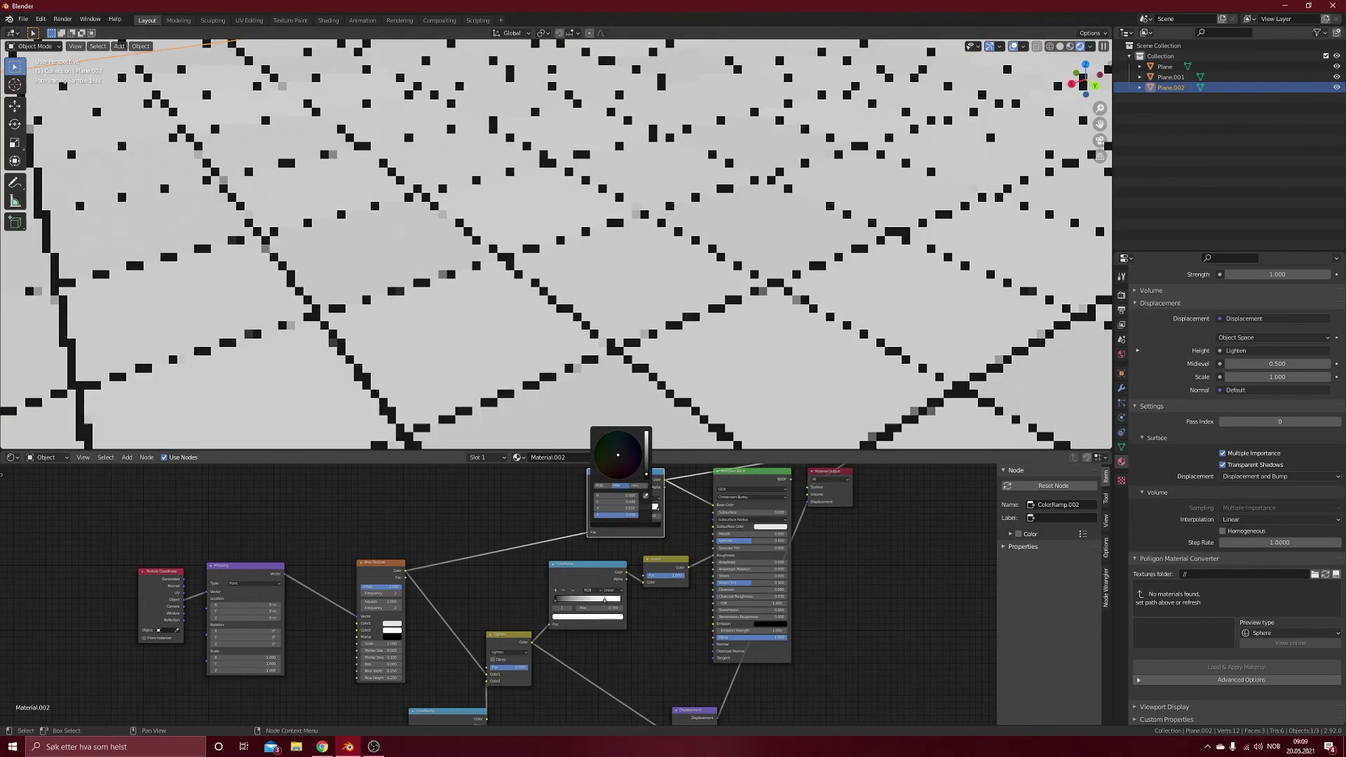
left_click(323, 747)
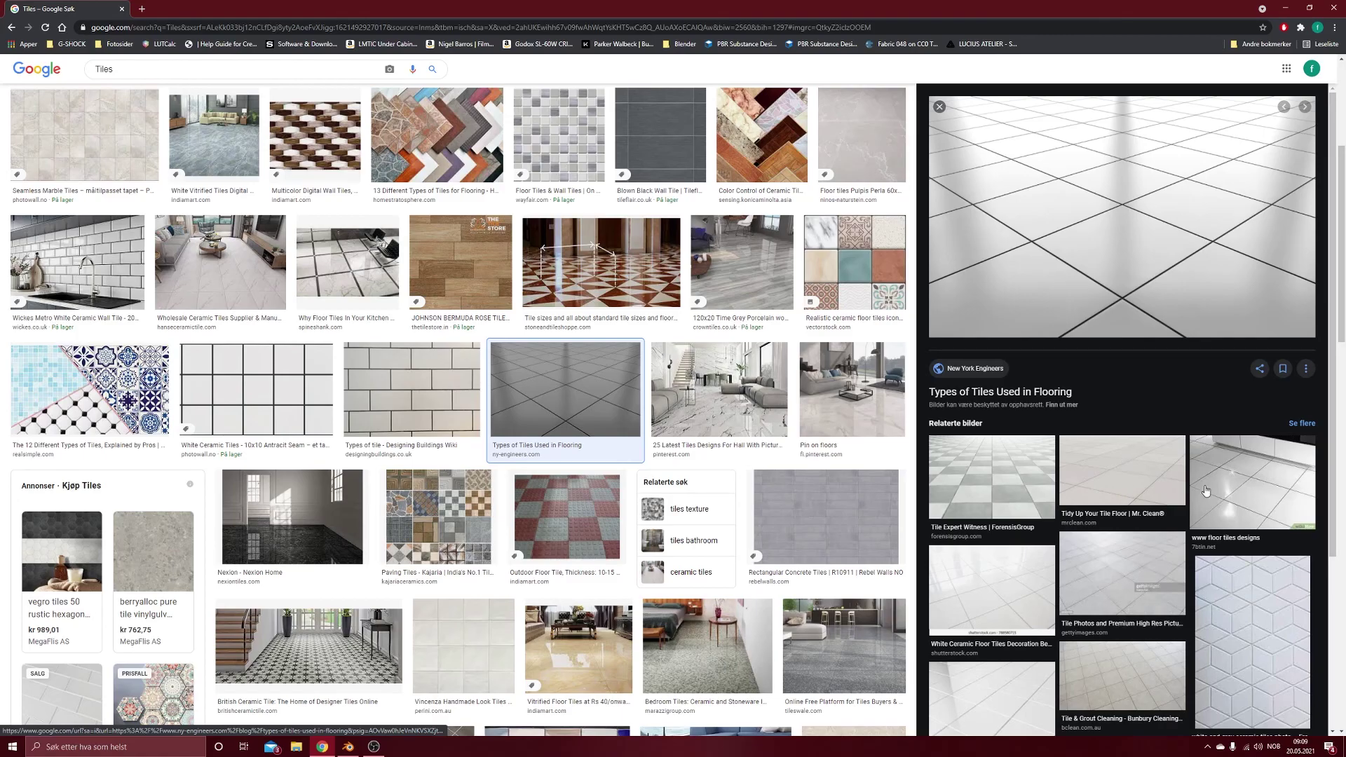
left_click(1285, 7)
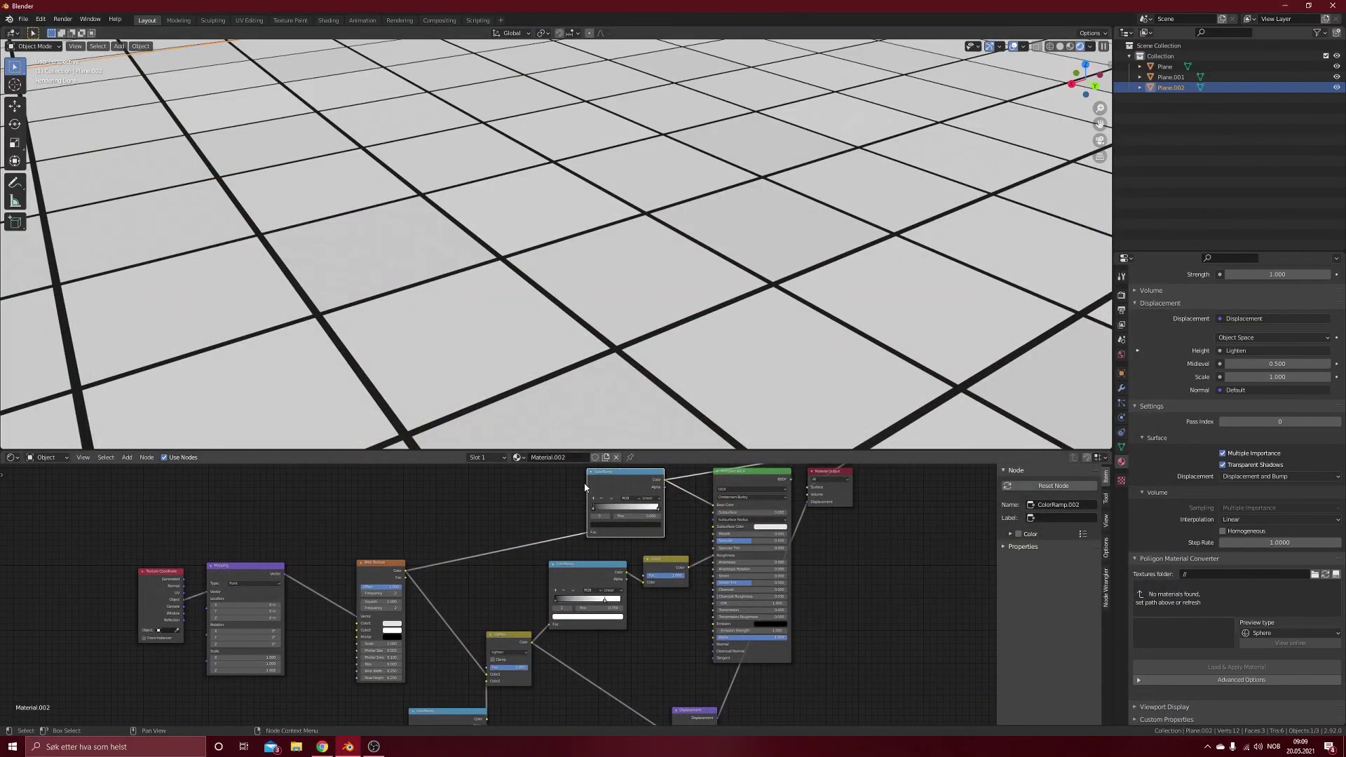
Fine-tune the dark grey grout color on the Base Color ramp and view the full Principled shader across the floor
left_click(610, 525)
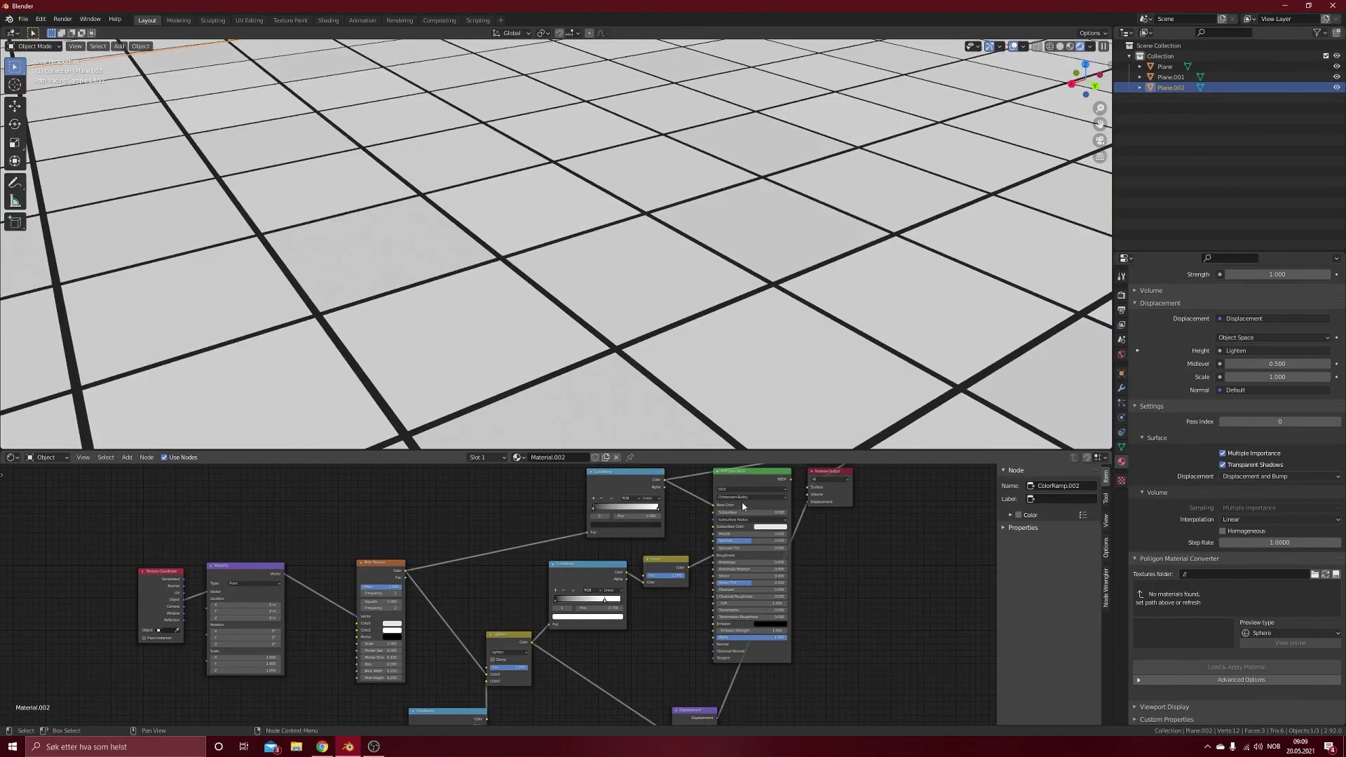
left_click(768, 472)
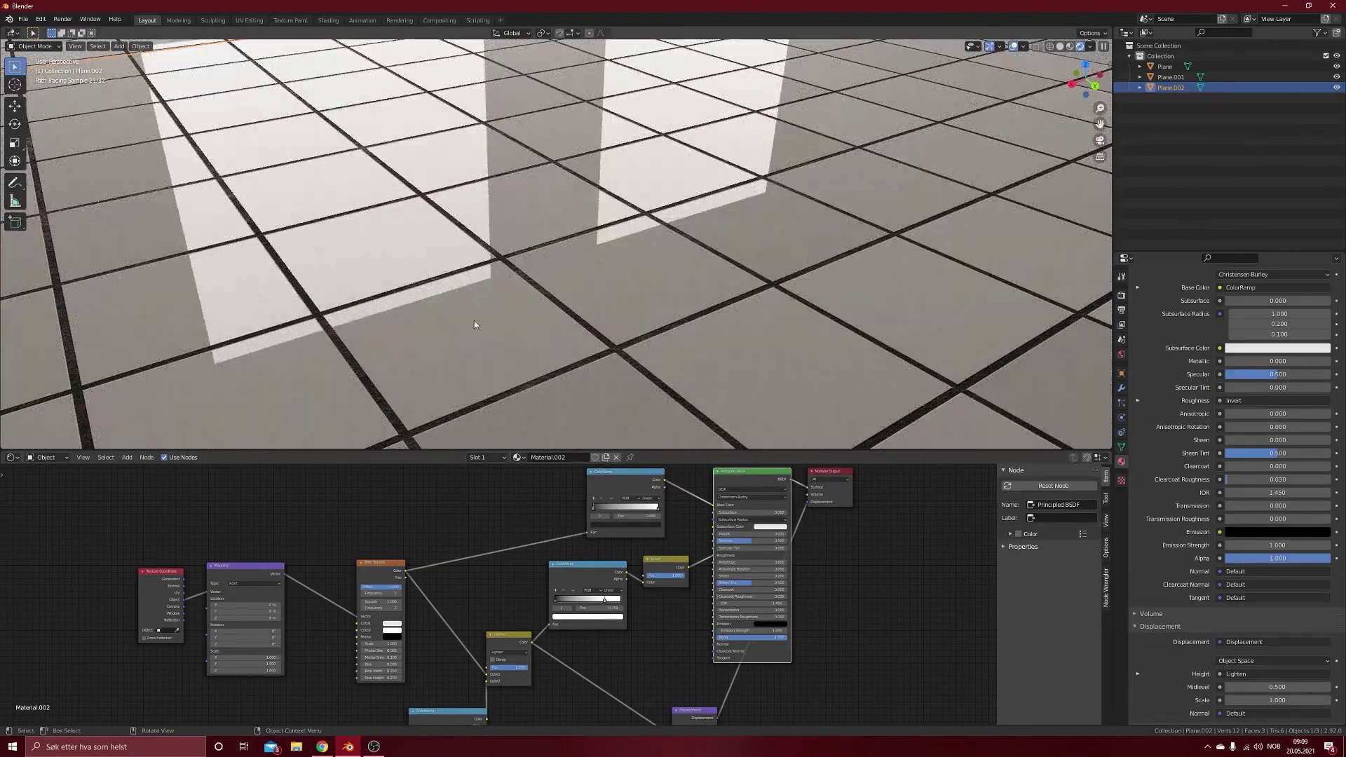
scroll(476, 312, "down", 5)
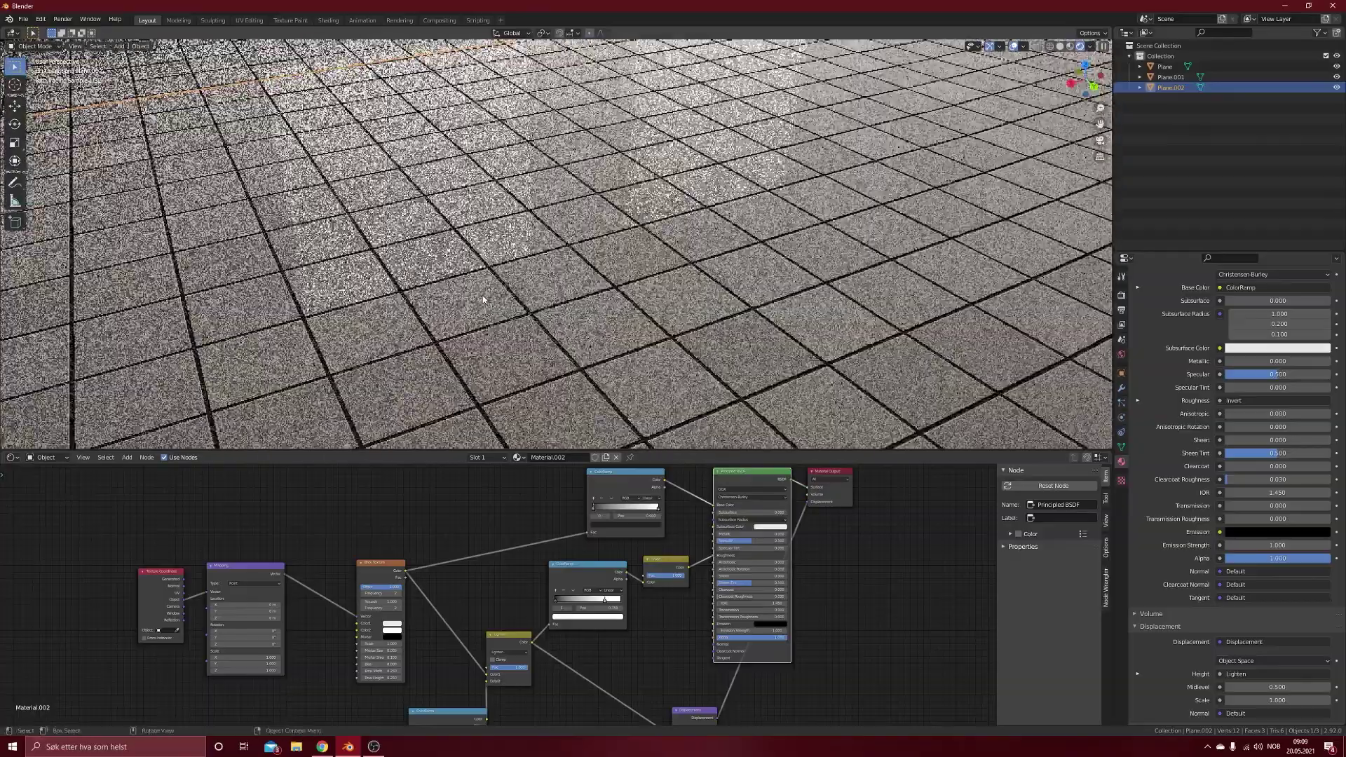
scroll(504, 294, "down", 4)
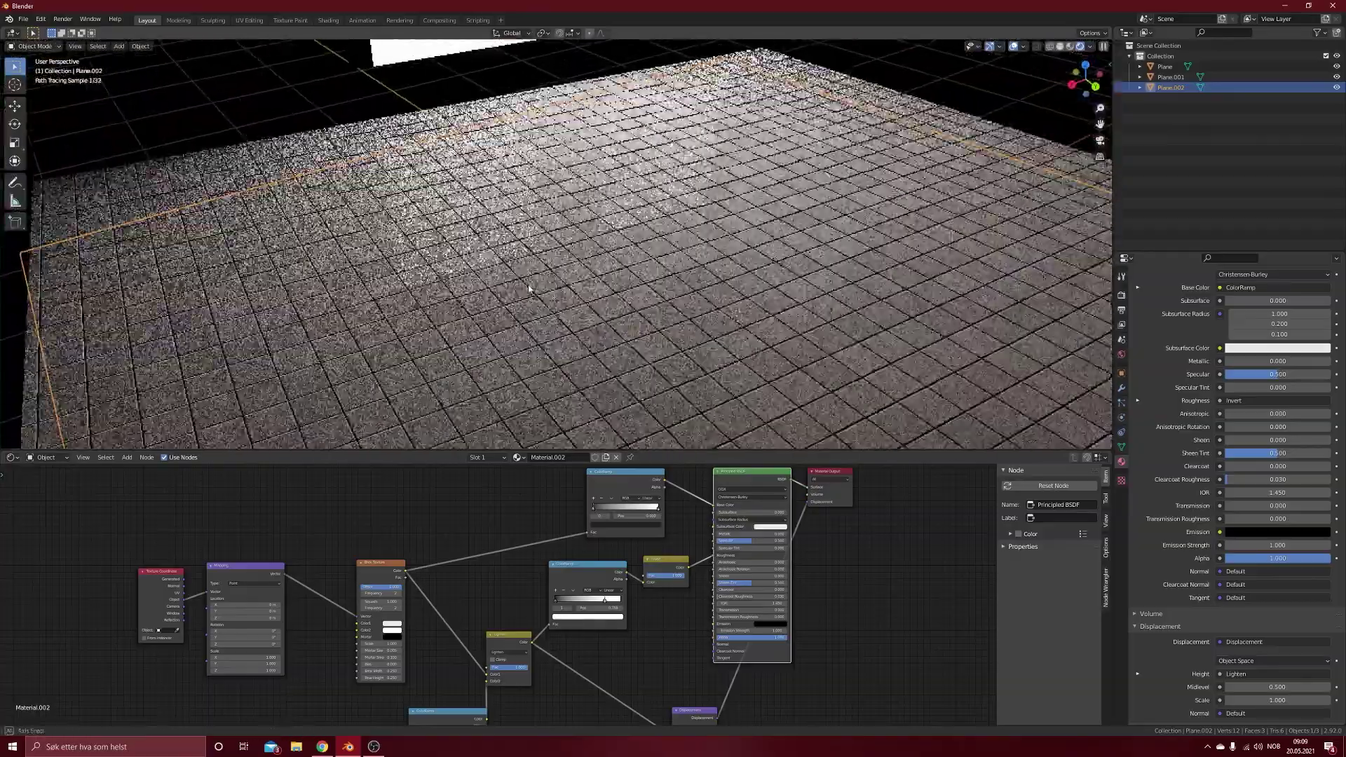